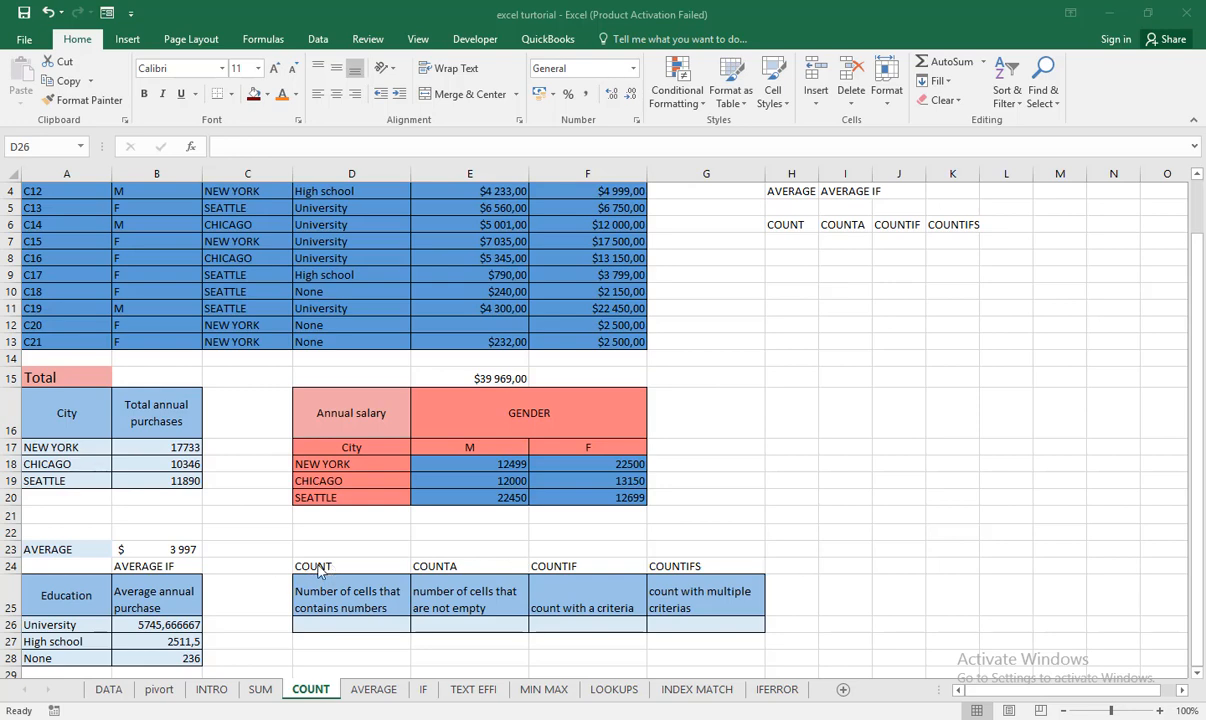
Review the purchase report table alongside the COUNT, COUNTA, COUNTIF and COUNTIFS summary cells in rows 24 to 26.
{"action": "scroll", "coordinate": [413, 458], "scroll_direction": "up", "scroll_amount": 1}
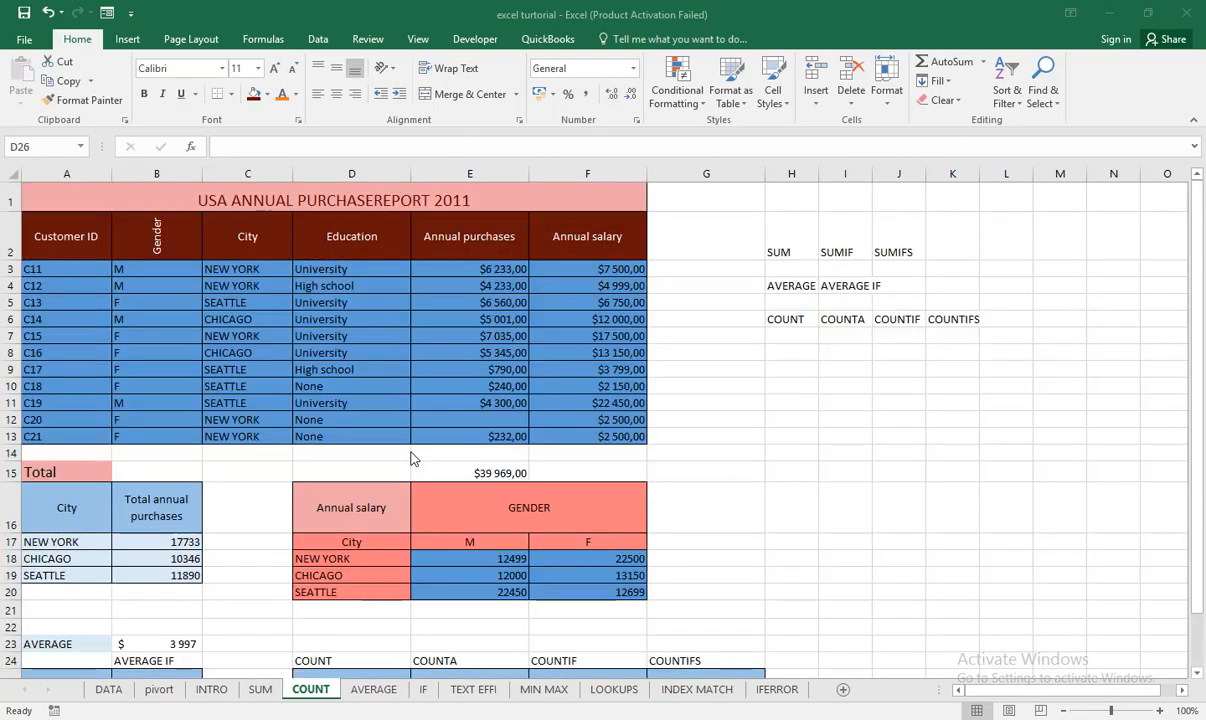
{"action": "scroll", "coordinate": [413, 458], "scroll_direction": "down", "scroll_amount": 2}
{"action": "scroll", "coordinate": [413, 458], "scroll_direction": "up", "scroll_amount": 2}
{"action": "scroll", "coordinate": [340, 527], "scroll_direction": "down", "scroll_amount": 1}
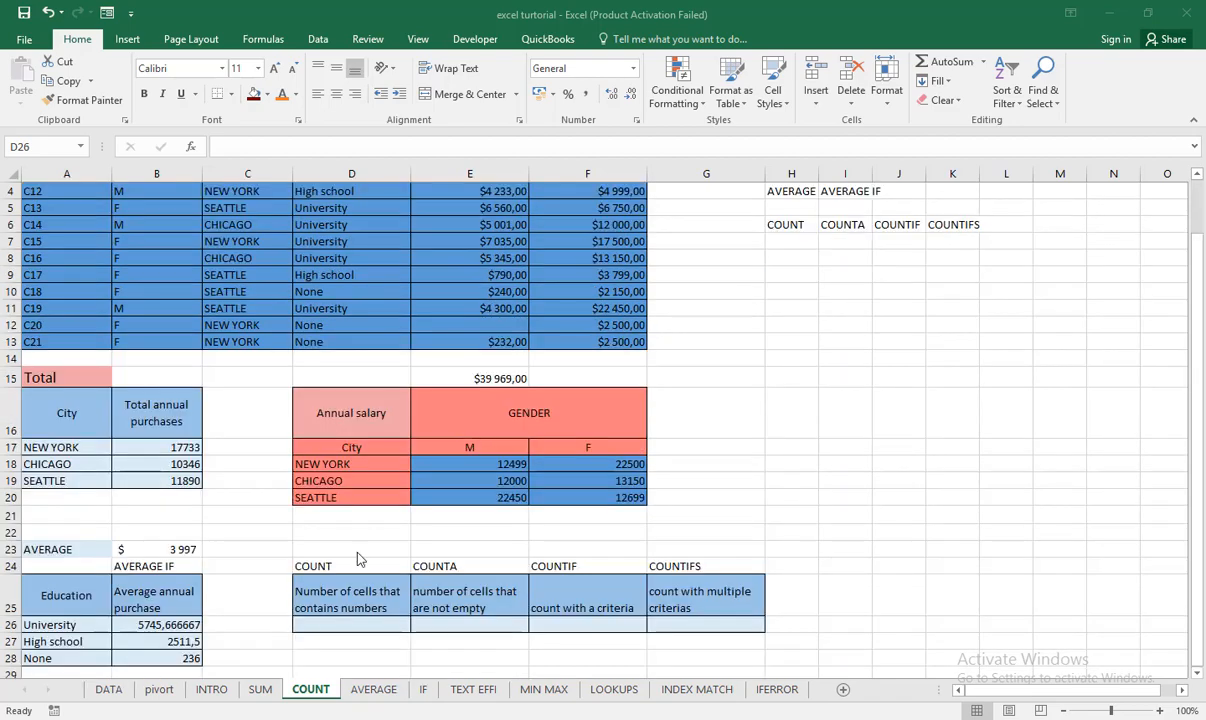
{"action": "scroll", "coordinate": [304, 530], "scroll_direction": "up", "scroll_amount": 1}
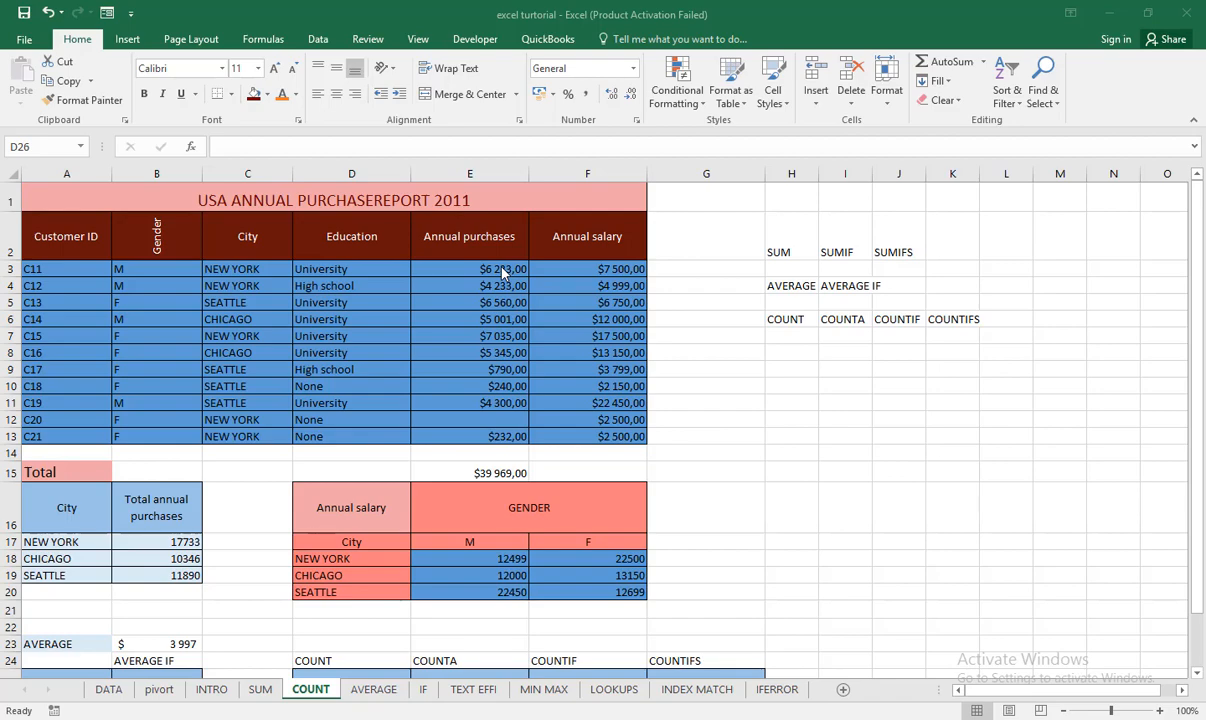
{"action": "scroll", "coordinate": [503, 271], "scroll_direction": "down", "scroll_amount": 2}
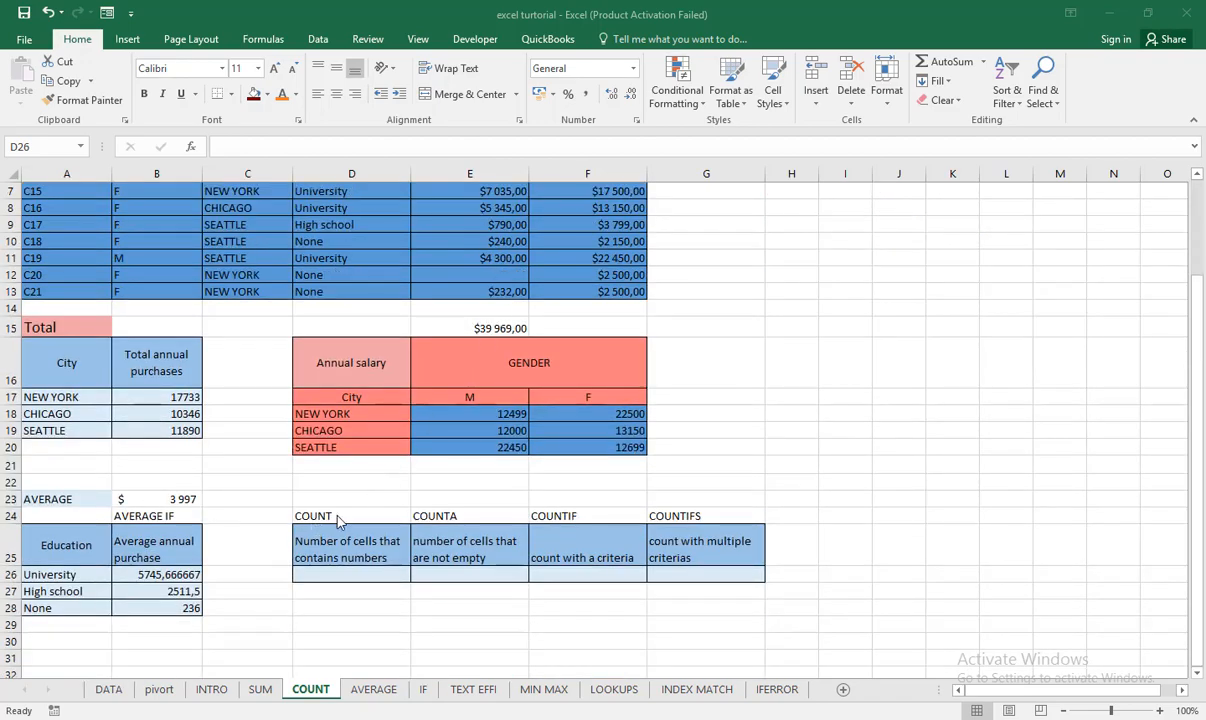
{"action": "scroll", "coordinate": [338, 470], "scroll_direction": "up", "scroll_amount": 2}
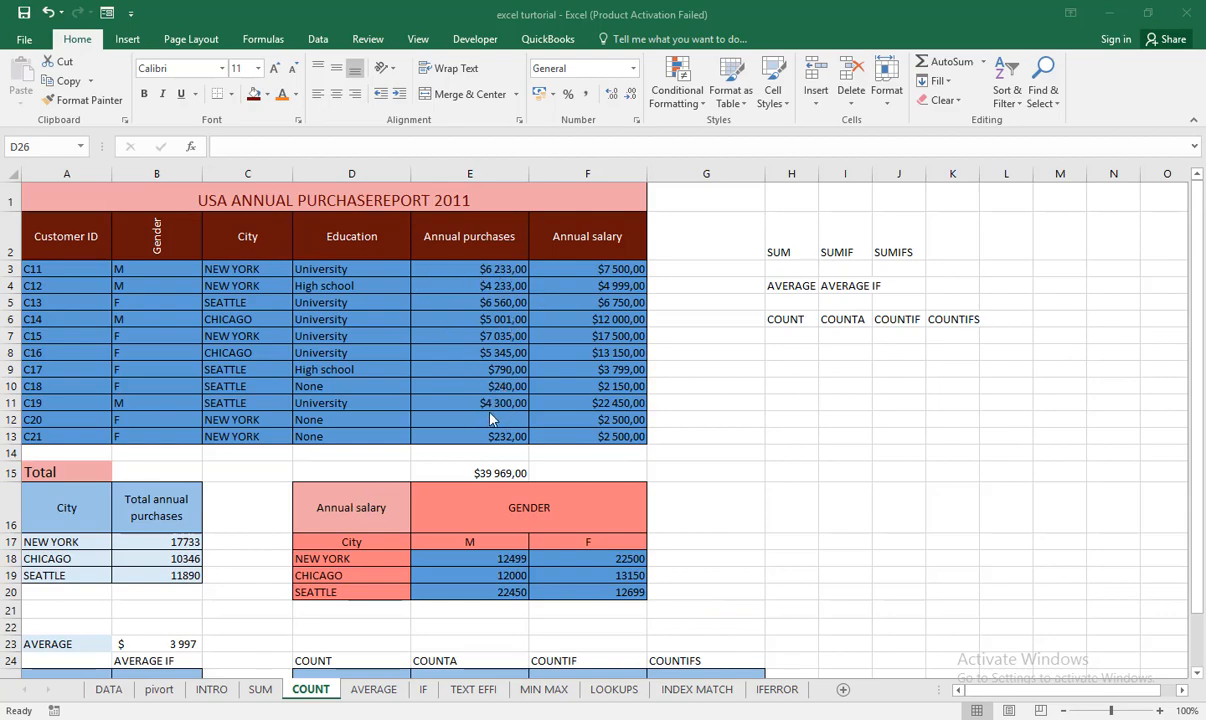
{"action": "scroll", "coordinate": [493, 270], "scroll_direction": "down", "scroll_amount": 1}
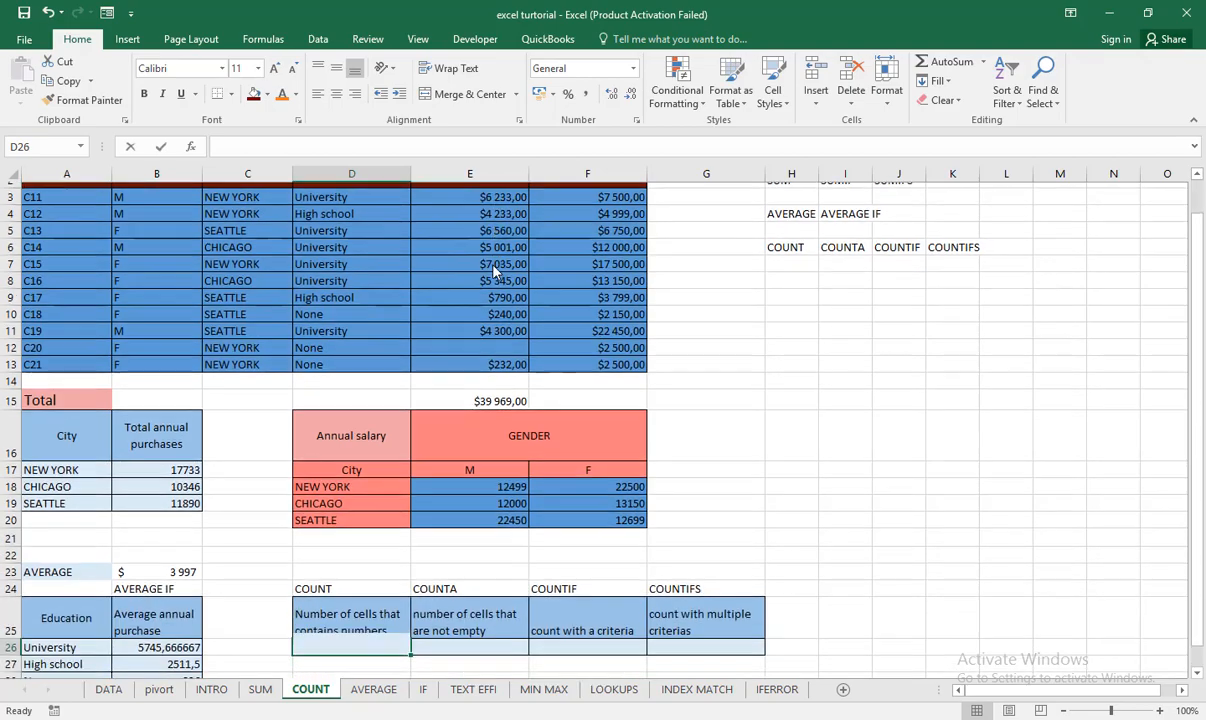
{"action": "scroll", "coordinate": [493, 270], "scroll_direction": "down", "scroll_amount": 1}
{"action": "scroll", "coordinate": [493, 265], "scroll_direction": "up", "scroll_amount": 2}
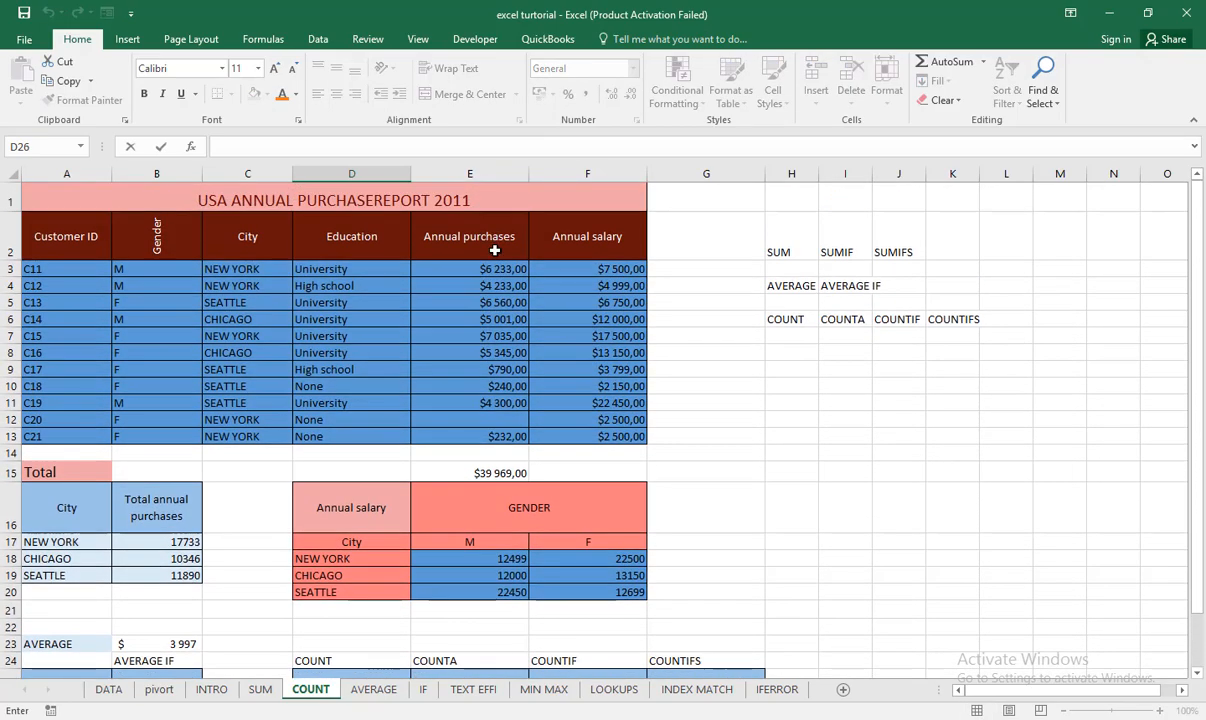
Examine the Annual purchases range E3:E13, including cell E12, against the descriptions of the four counting functions.
{"action": "left_click", "coordinate": [486, 418]}
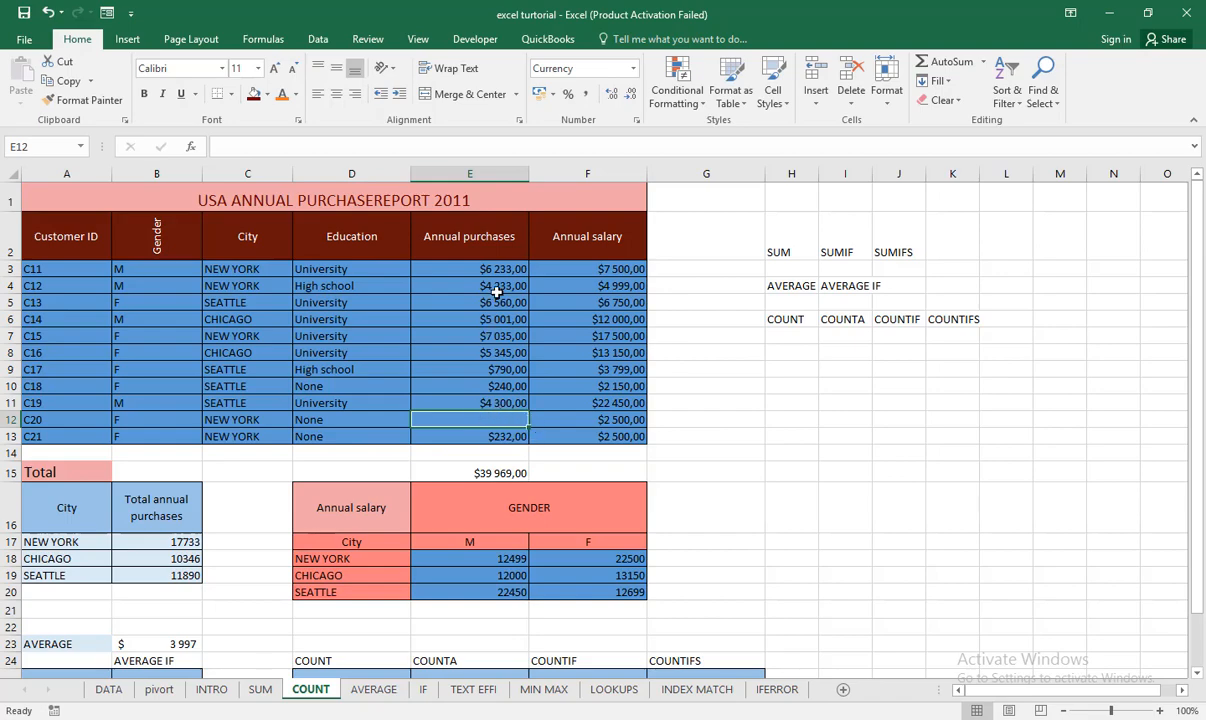
{"action": "left_click_drag", "start_coordinate": [497, 271], "coordinate": [502, 436]}
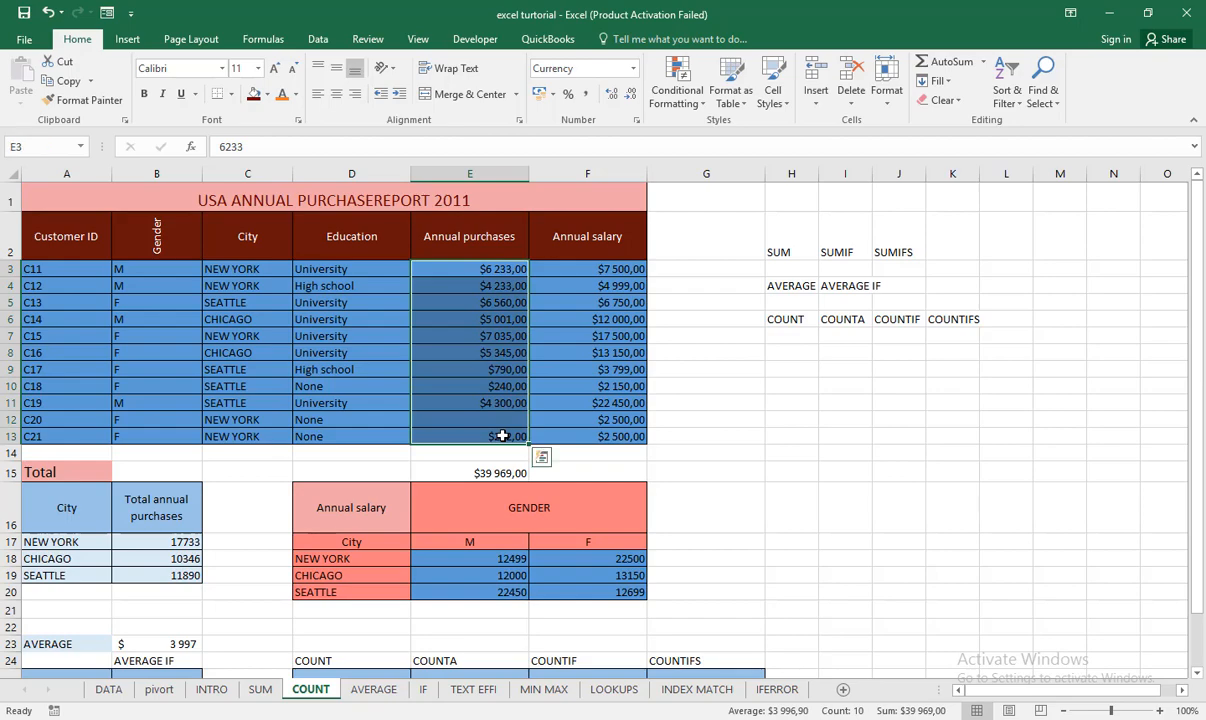
{"action": "scroll", "coordinate": [502, 436], "scroll_direction": "down", "scroll_amount": 2}
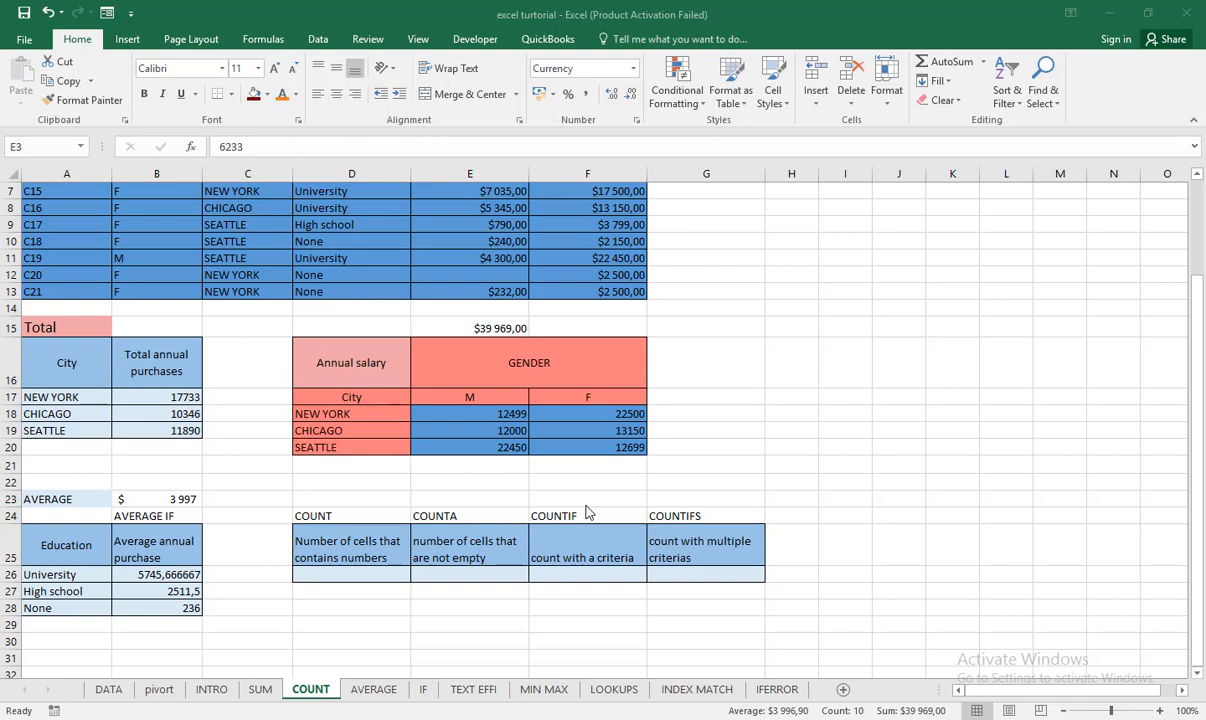
{"action": "left_click", "coordinate": [476, 275]}
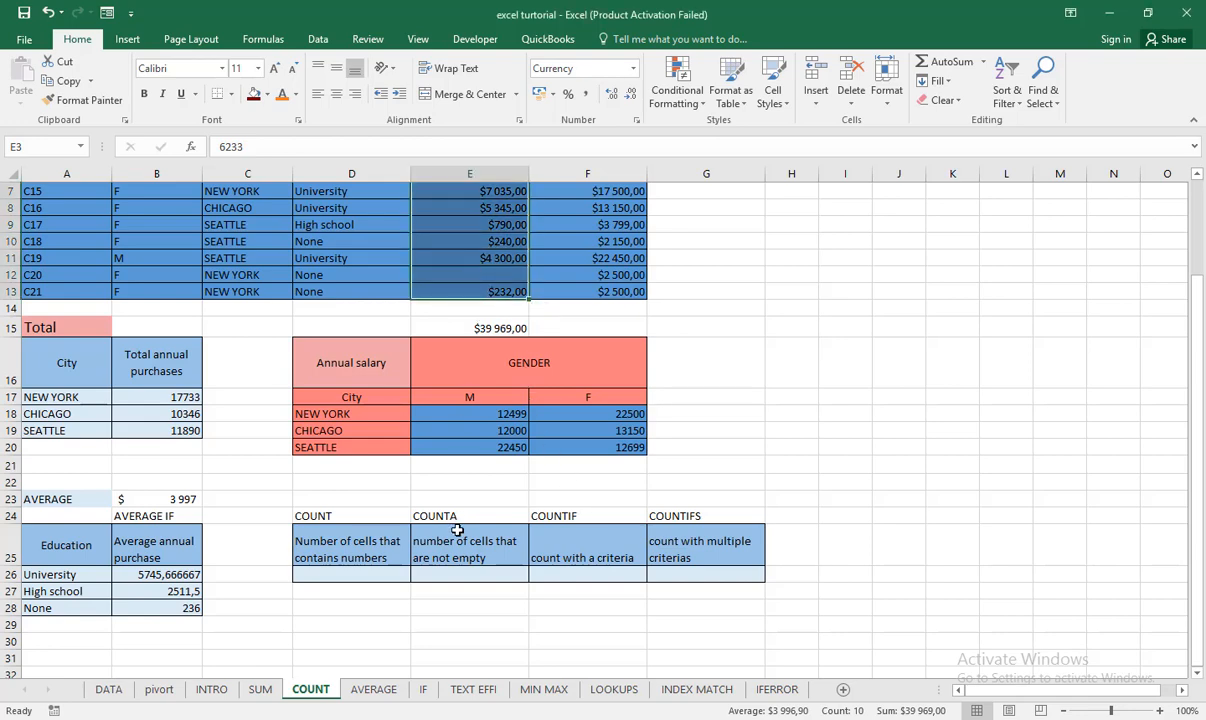
{"action": "scroll", "coordinate": [457, 530], "scroll_direction": "up", "scroll_amount": 1}
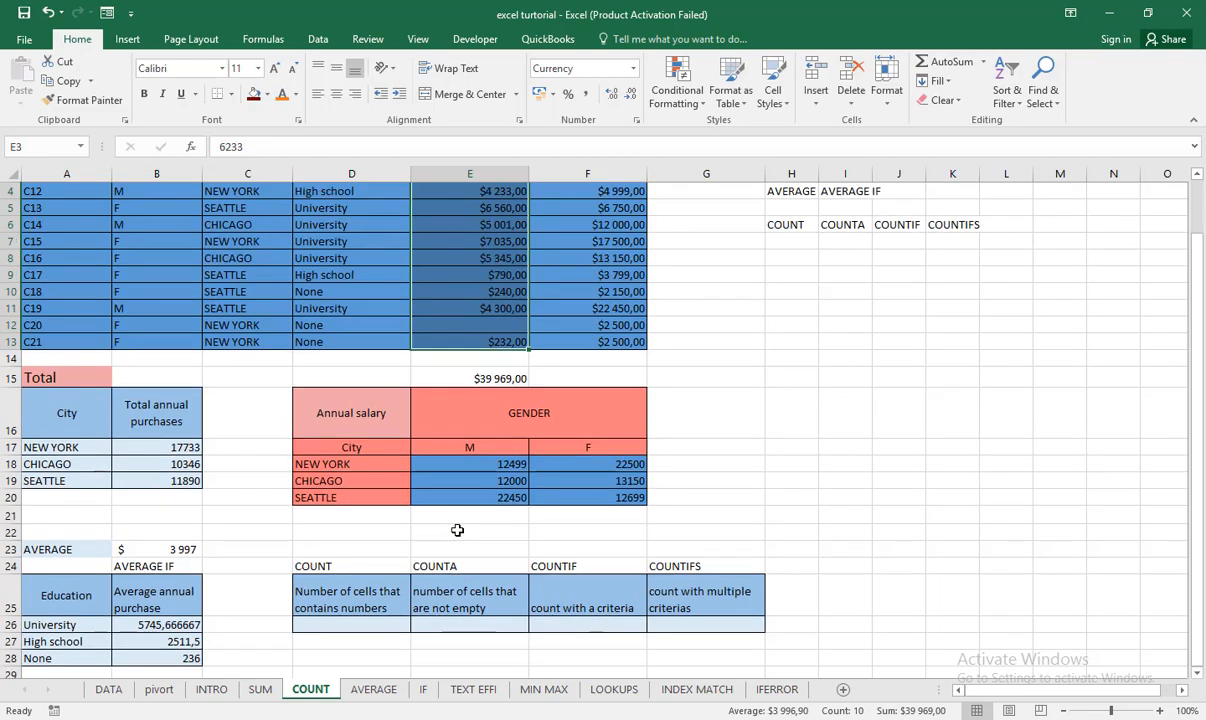
{"action": "scroll", "coordinate": [457, 530], "scroll_direction": "up", "scroll_amount": 1}
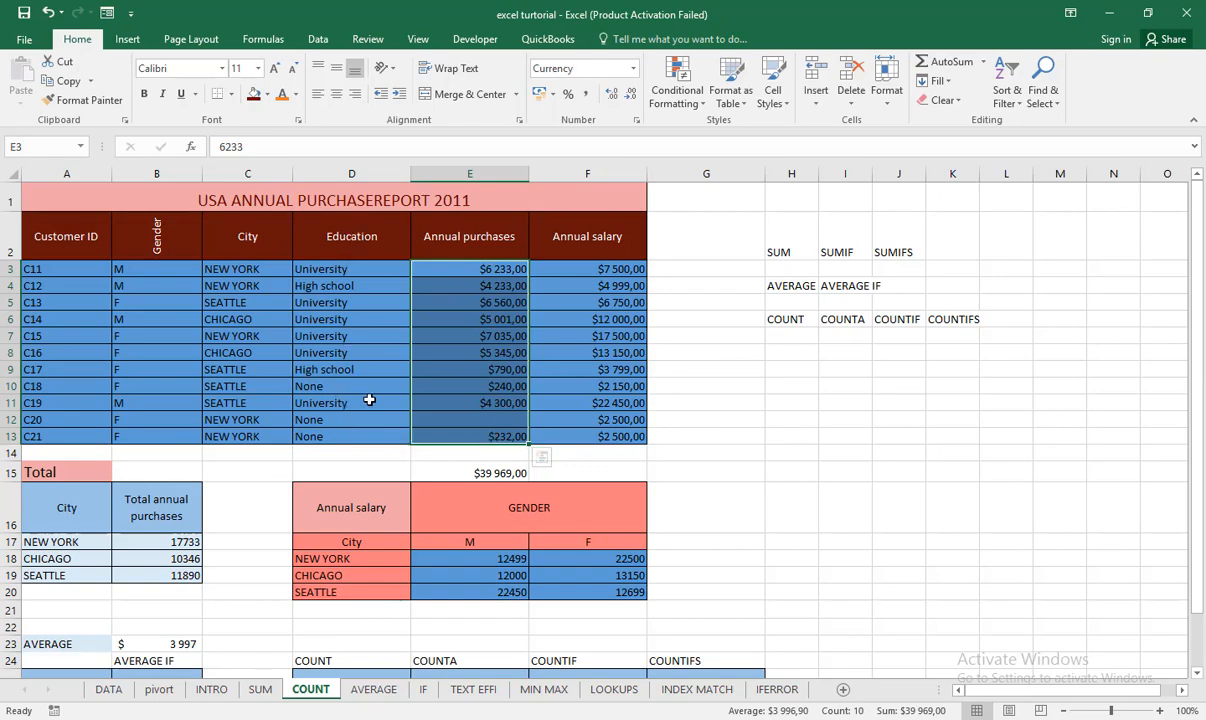
{"action": "scroll", "coordinate": [470, 343], "scroll_direction": "down", "scroll_amount": 1}
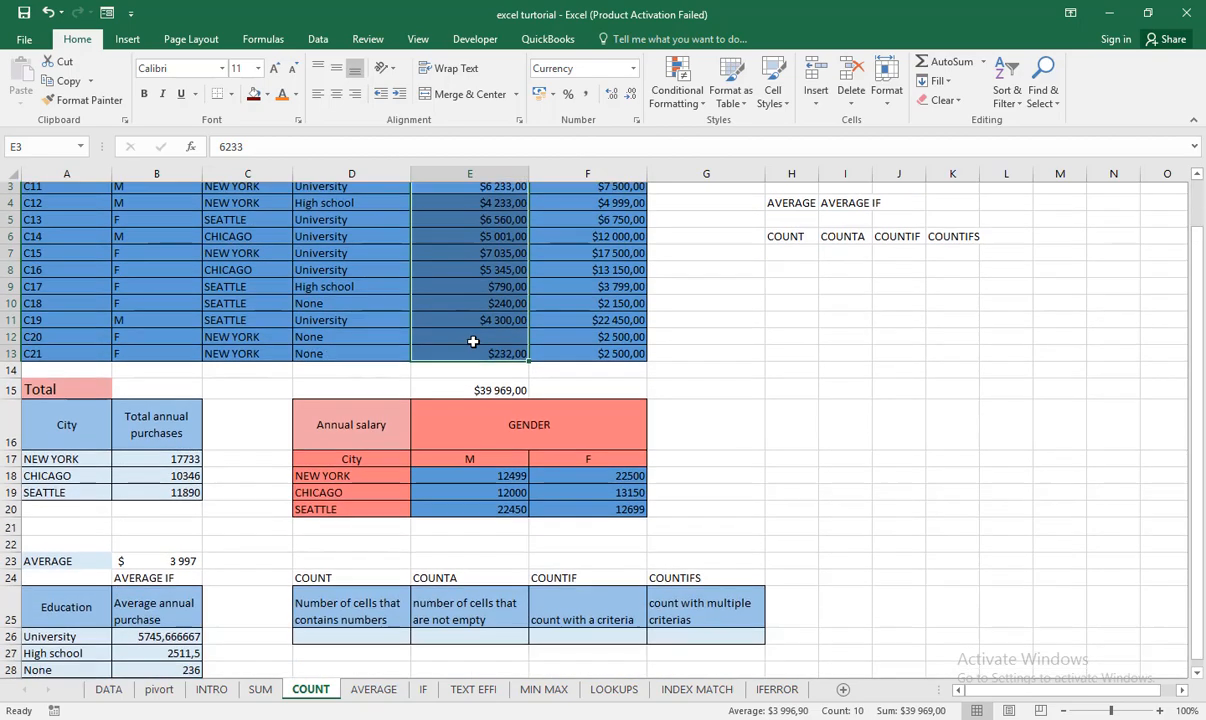
{"action": "scroll", "coordinate": [473, 342], "scroll_direction": "down", "scroll_amount": 1}
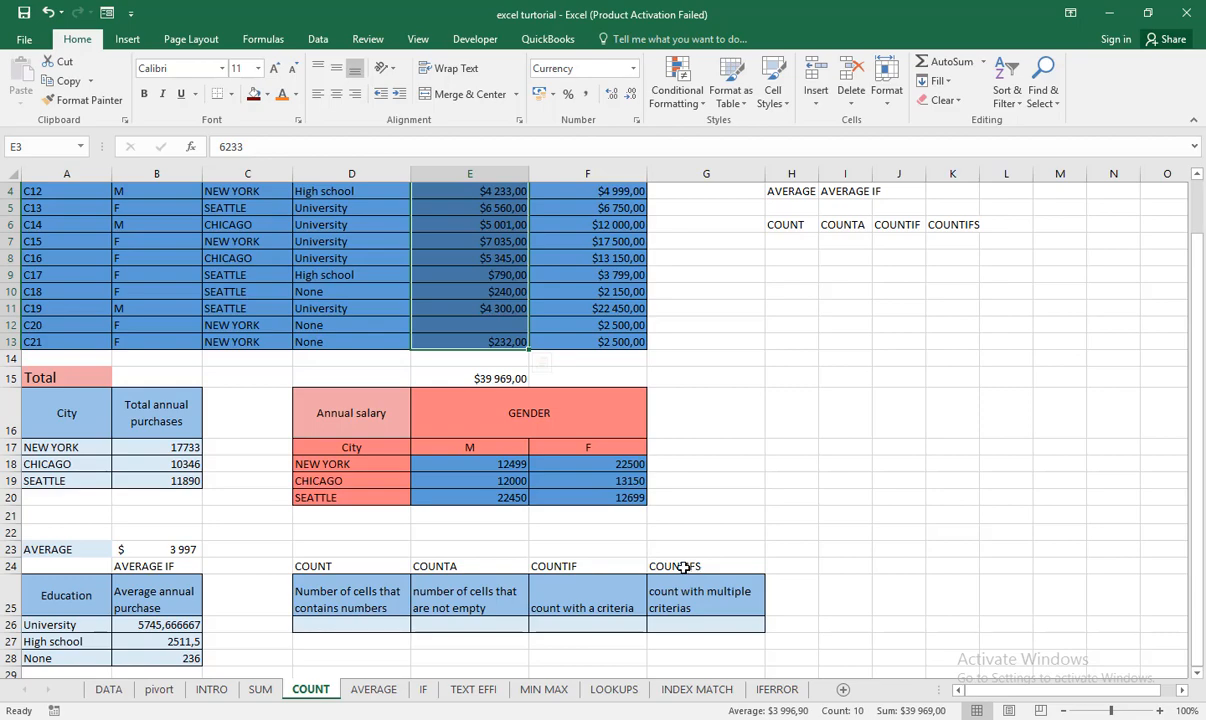
{"action": "scroll", "coordinate": [560, 430], "scroll_direction": "up", "scroll_amount": 1}
{"action": "scroll", "coordinate": [562, 433], "scroll_direction": "down", "scroll_amount": 3}
{"action": "scroll", "coordinate": [562, 435], "scroll_direction": "up", "scroll_amount": 2}
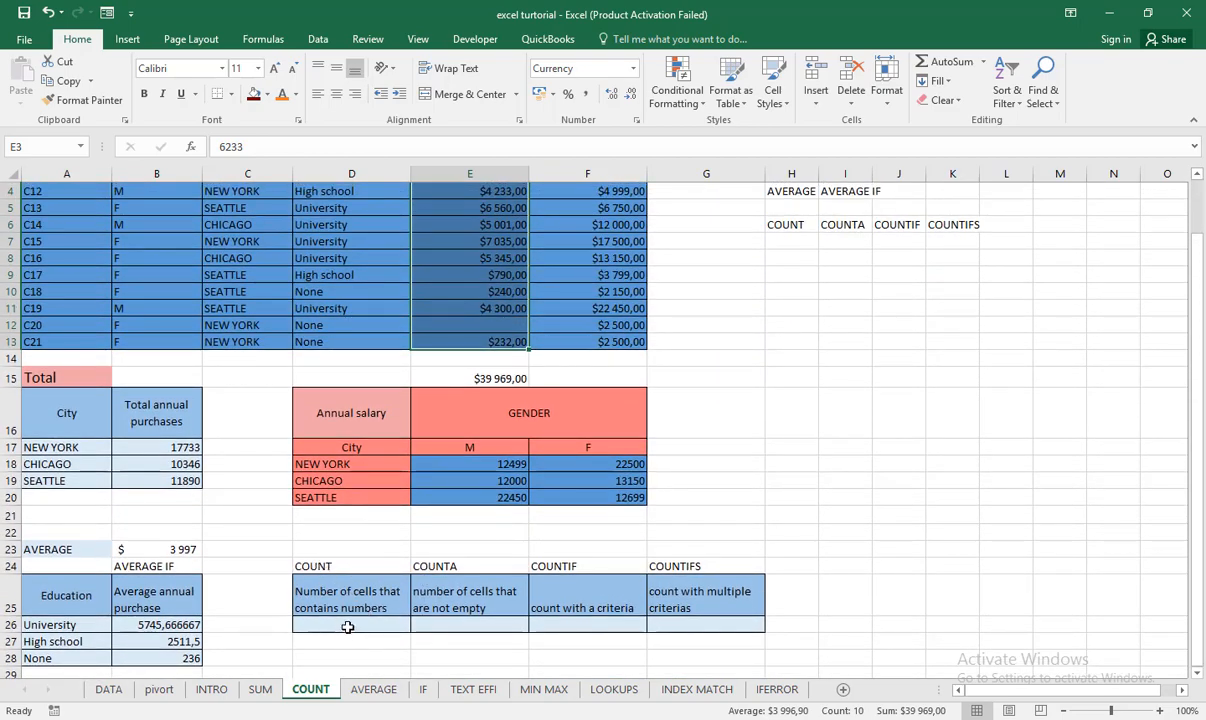
Enter a COUNT formula in D26 that counts the numeric cells in the Annual purchases range E3:E13.
{"action": "left_click", "coordinate": [316, 567]}
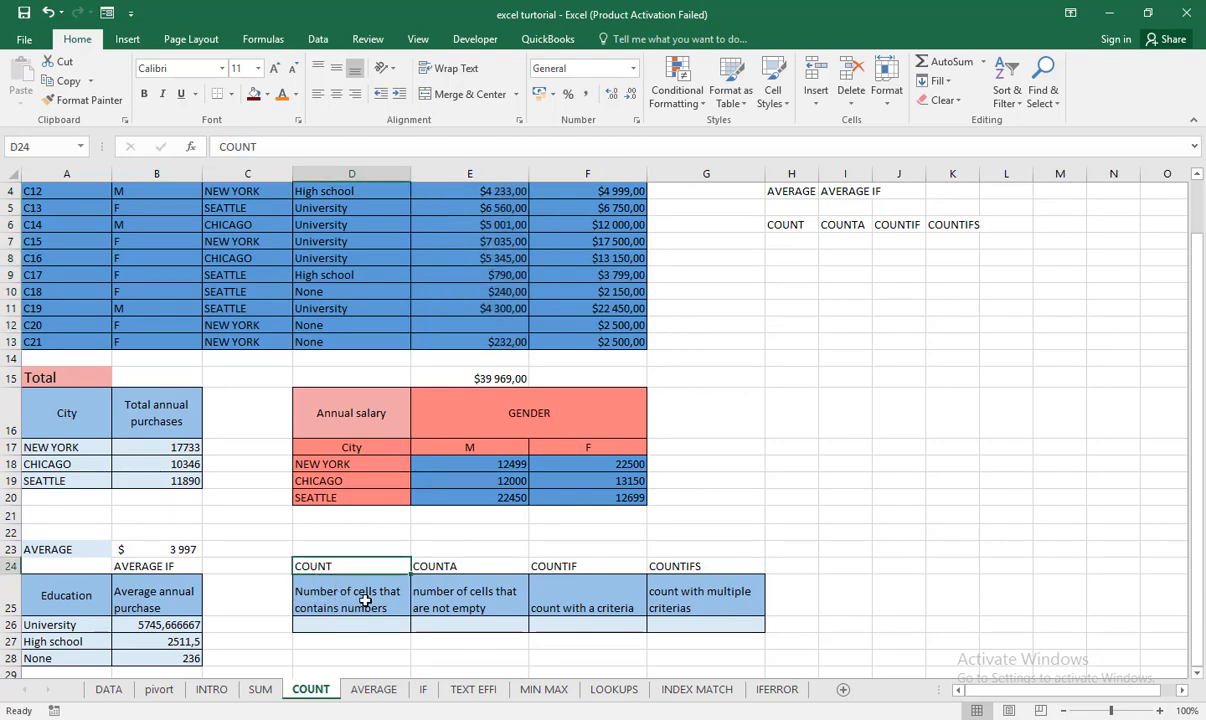
{"action": "left_click", "coordinate": [366, 620]}
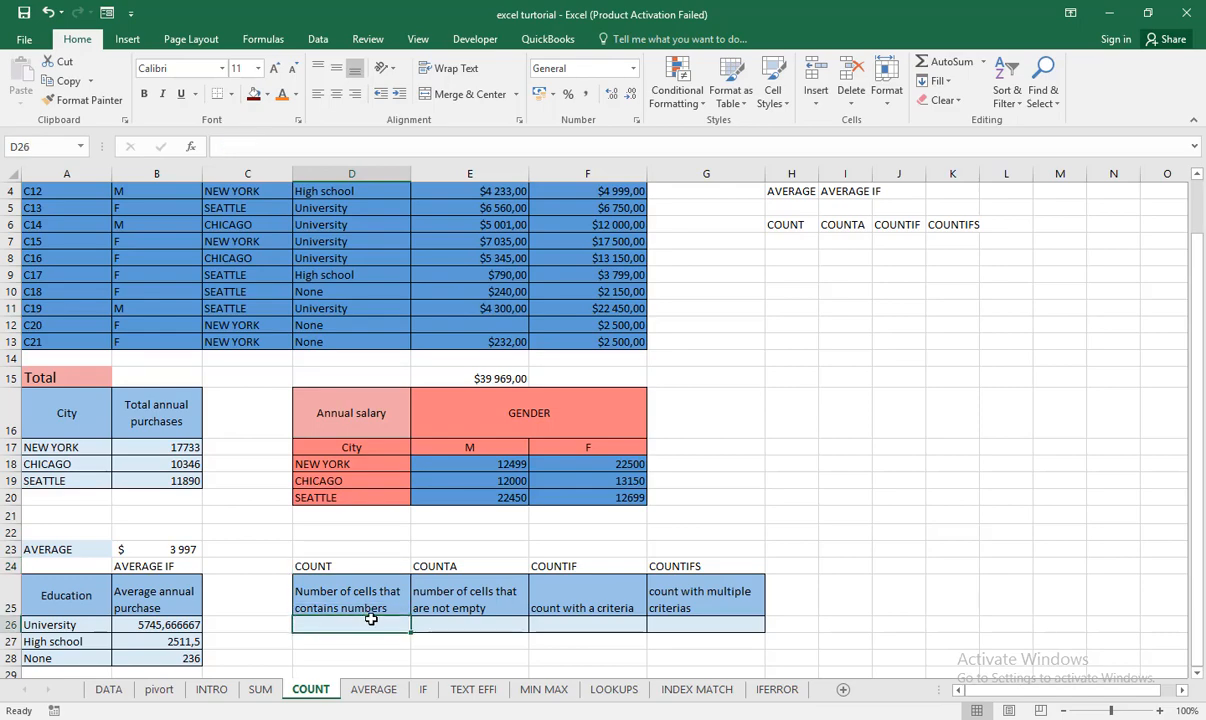
{"action": "type", "text": "="}
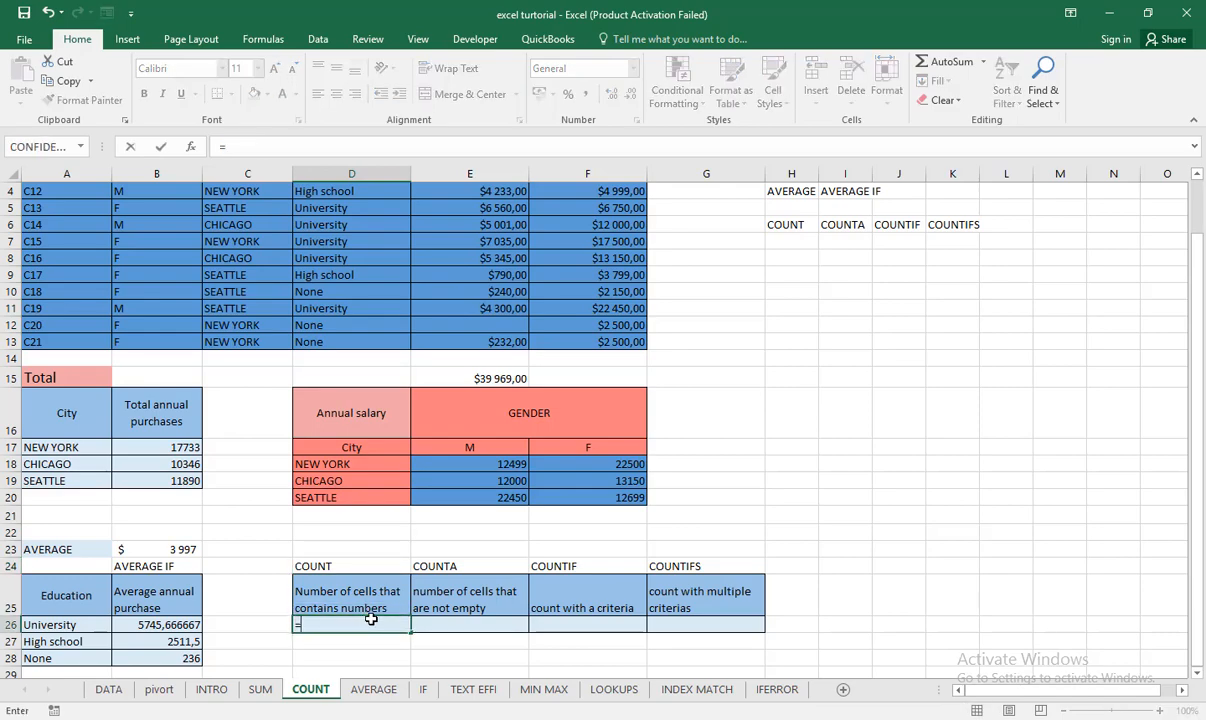
{"action": "type", "text": "CO"}
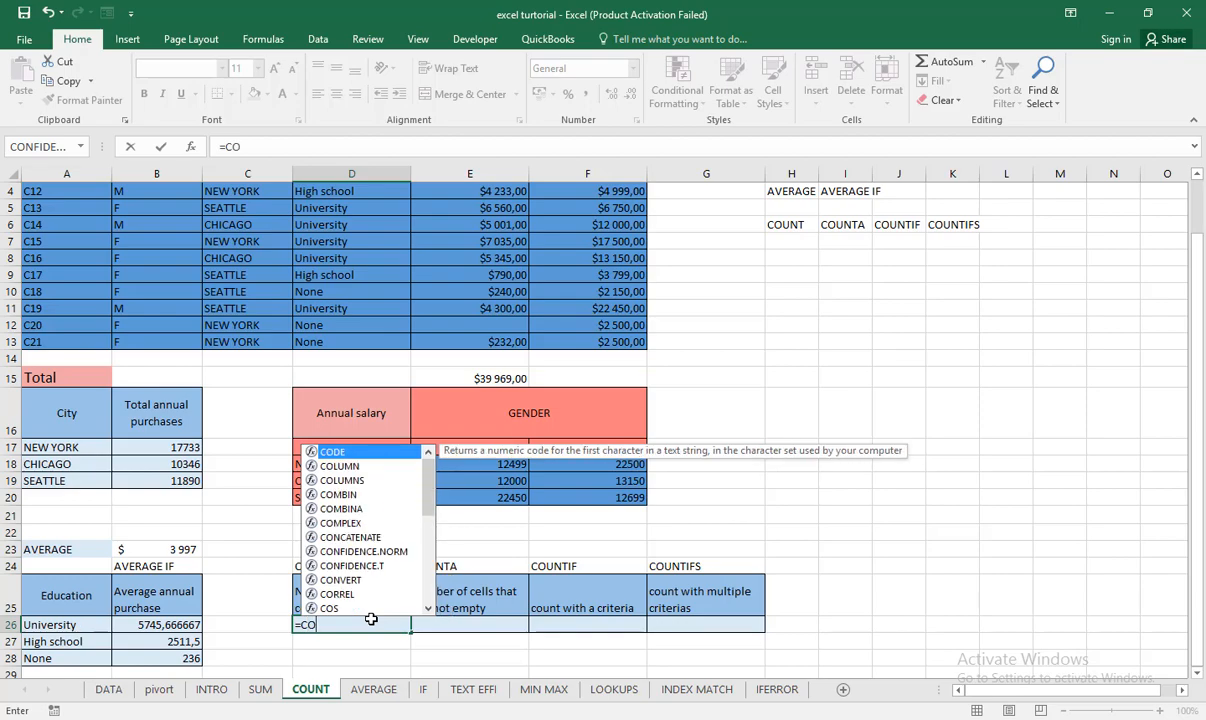
{"action": "type", "text": "UN"}
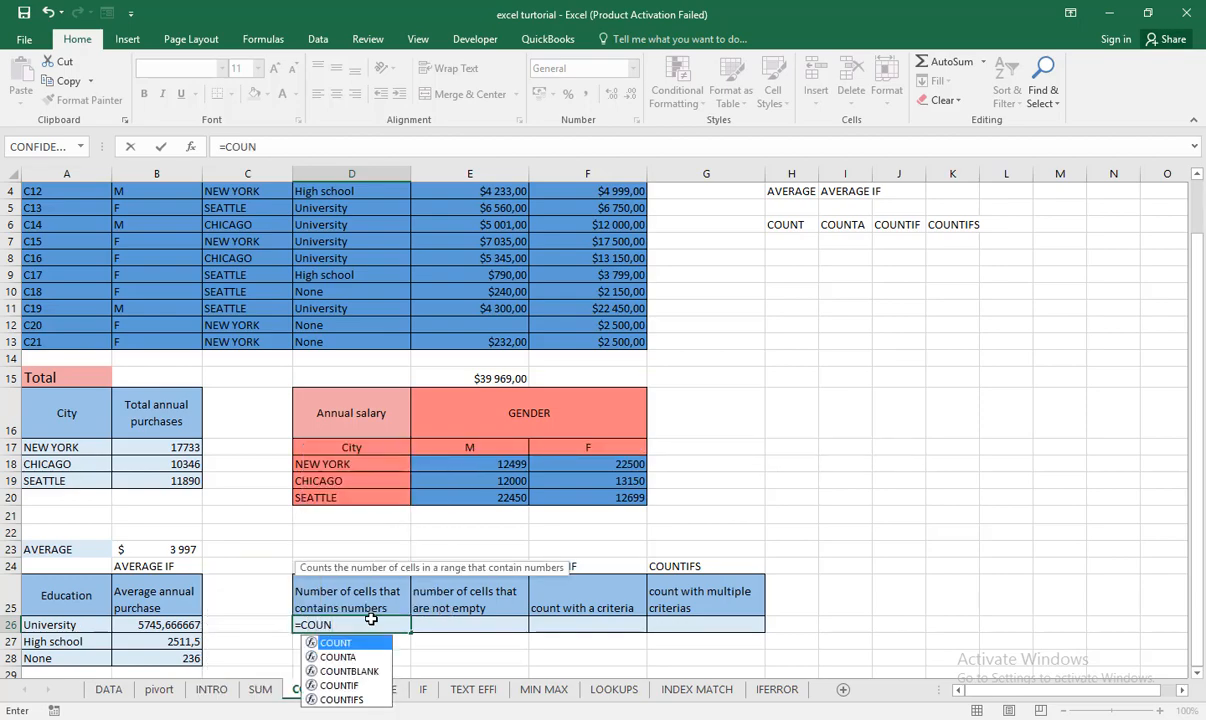
{"action": "key", "text": "Tab"}
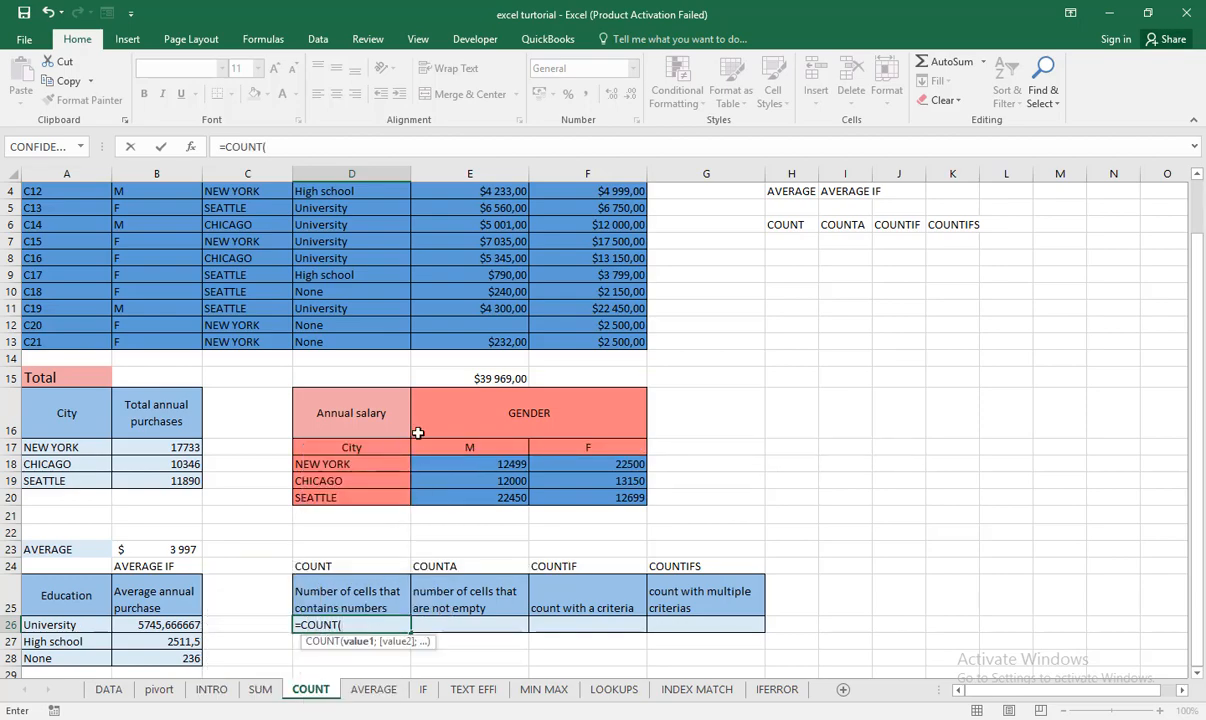
{"action": "scroll", "coordinate": [418, 432], "scroll_direction": "up", "scroll_amount": 2}
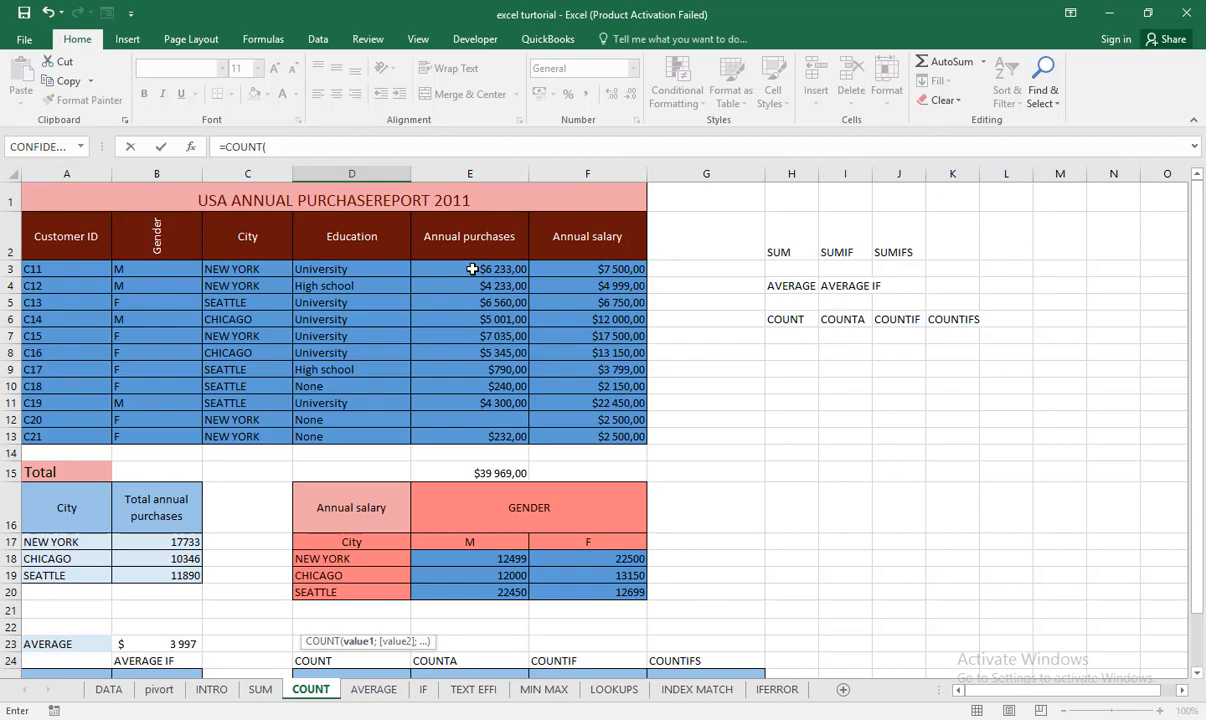
{"action": "left_click_drag", "start_coordinate": [472, 269], "coordinate": [481, 433]}
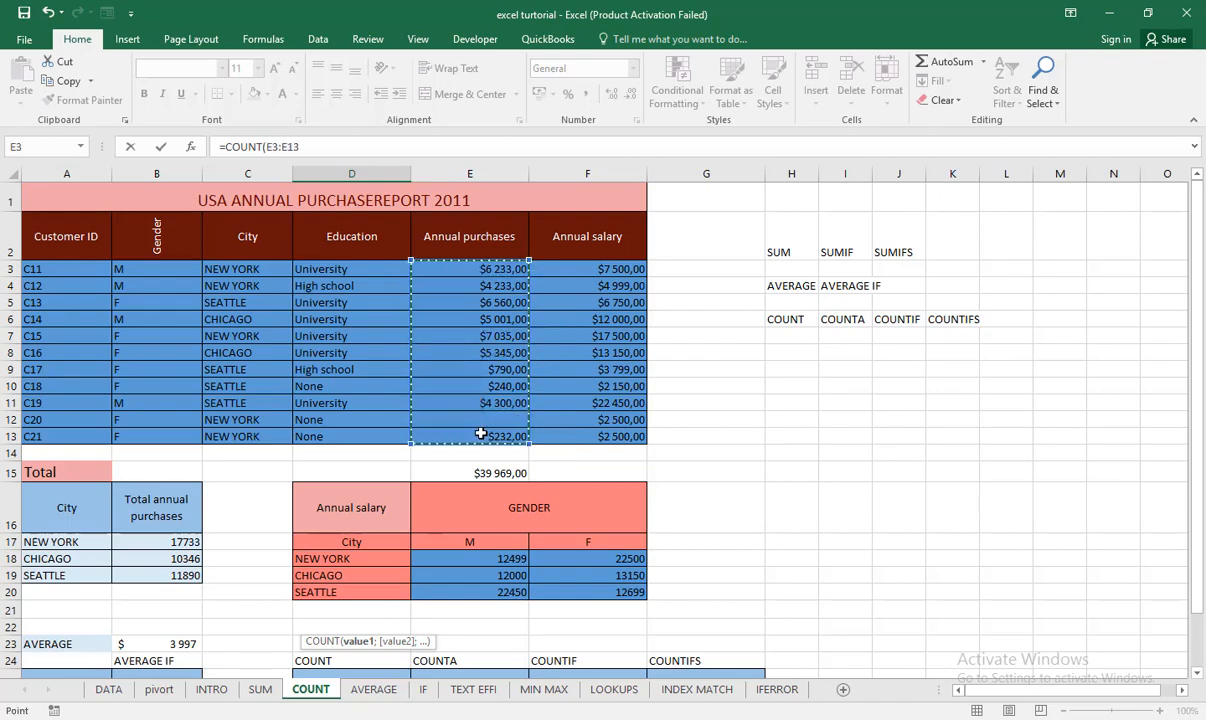
{"action": "key", "text": "Return"}
{"action": "scroll", "coordinate": [381, 613], "scroll_direction": "down", "scroll_amount": 2}
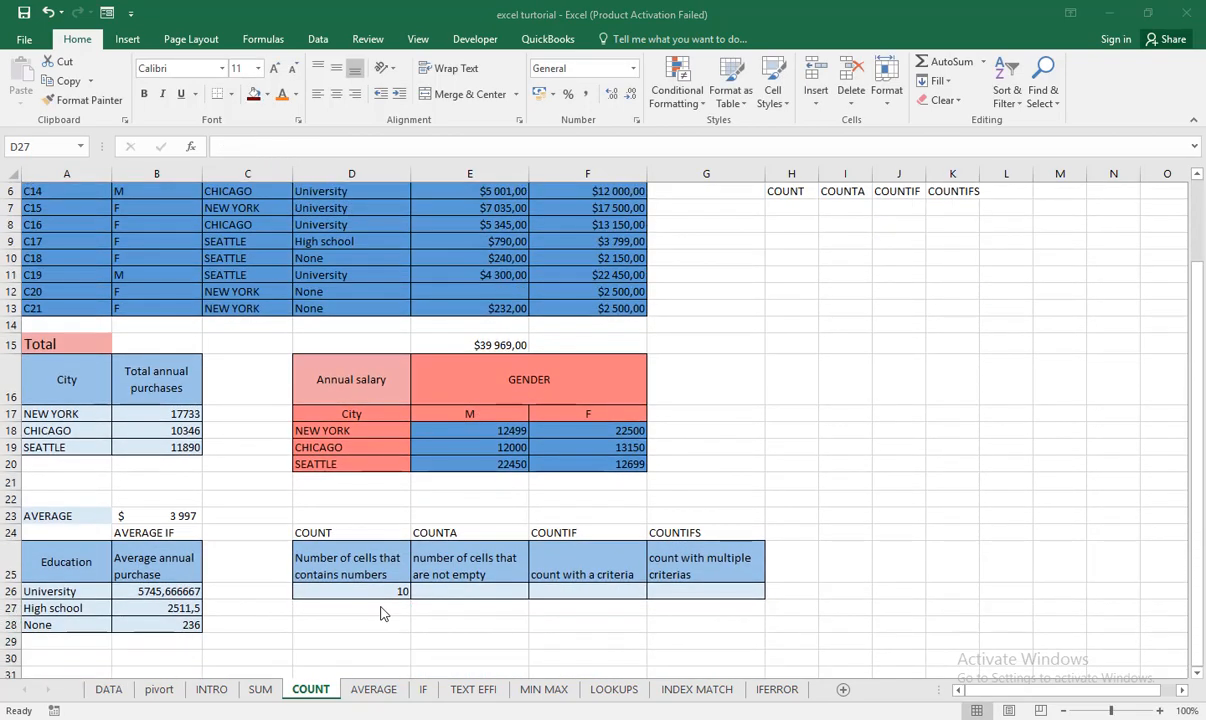
Check the COUNT result by going through the numeric Annual purchases cells one by one from E3 to E13.
{"action": "scroll", "coordinate": [400, 585], "scroll_direction": "up", "scroll_amount": 2}
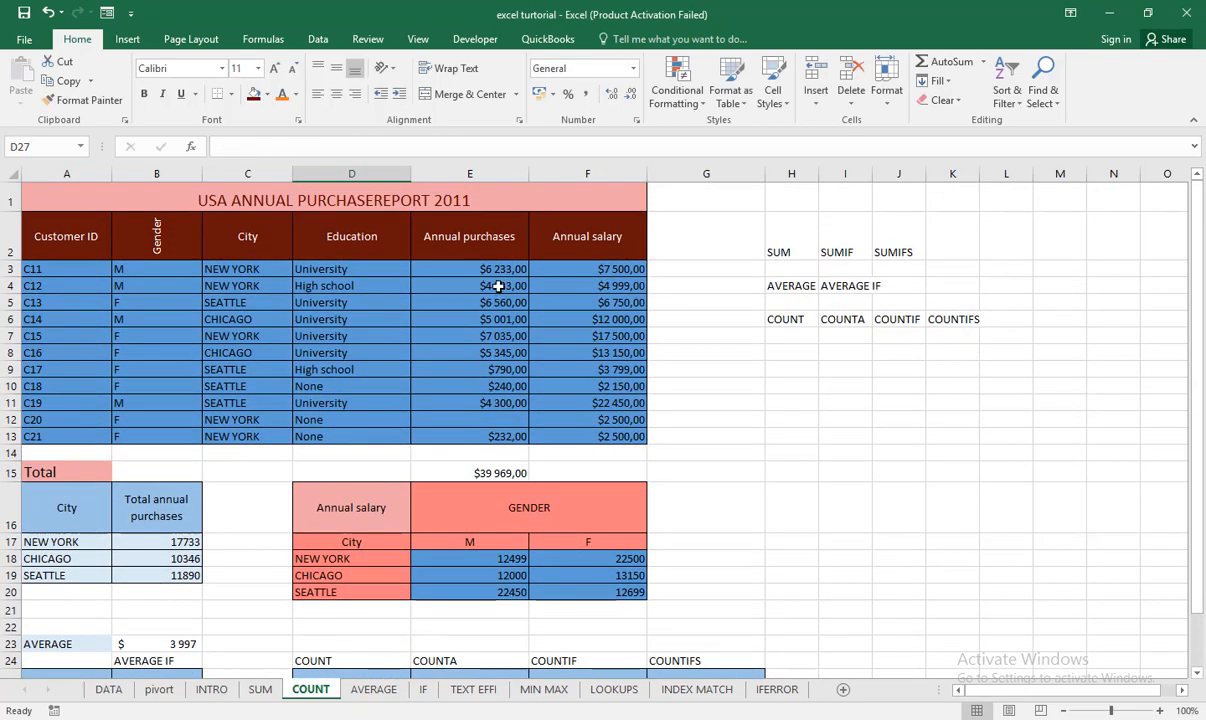
{"action": "left_click", "coordinate": [496, 270]}
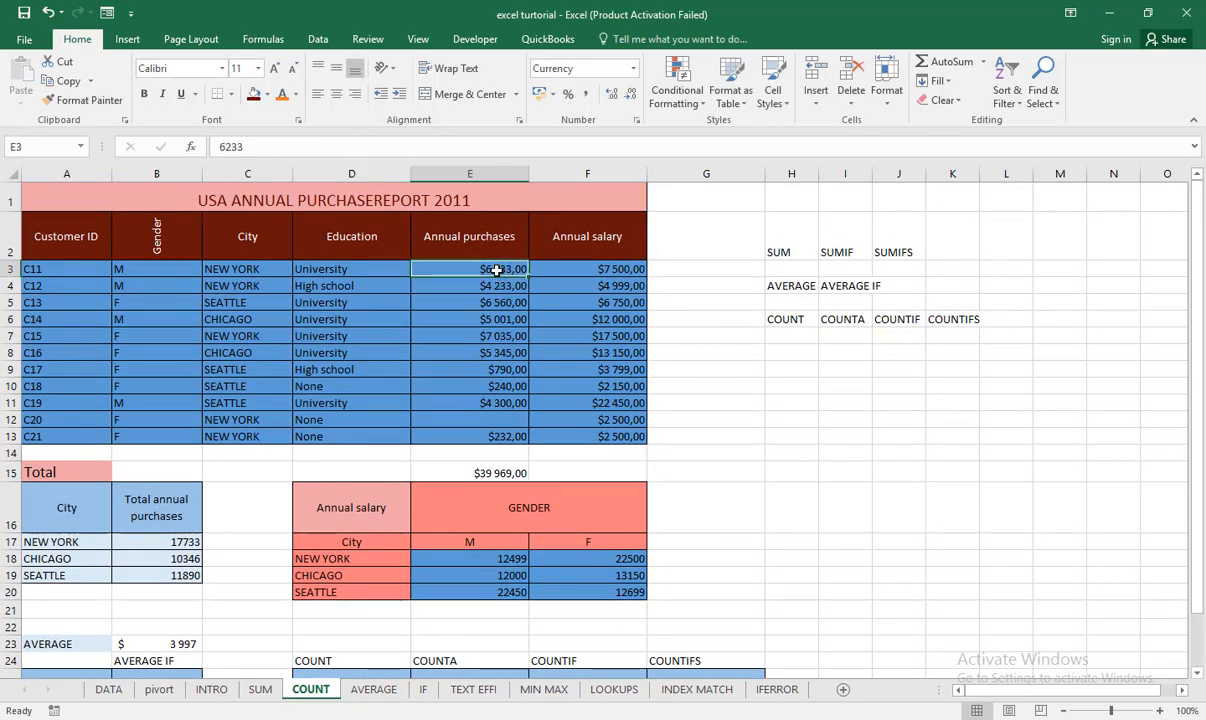
{"action": "key", "text": "Down"}
{"action": "key", "text": "Down"}
{"action": "key", "text": "Down"}
{"action": "key", "text": "Down"}
{"action": "key", "text": "Down"}
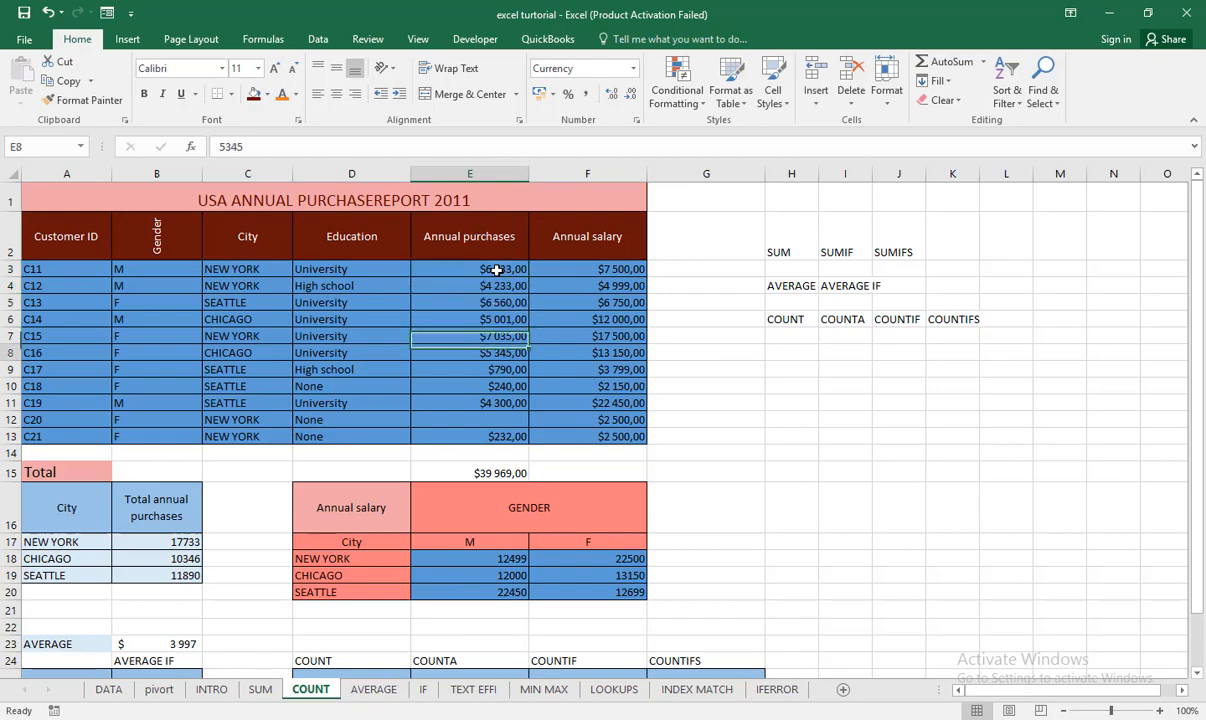
{"action": "key", "text": "Down"}
{"action": "key", "text": "Down"}
{"action": "key", "text": "Down"}
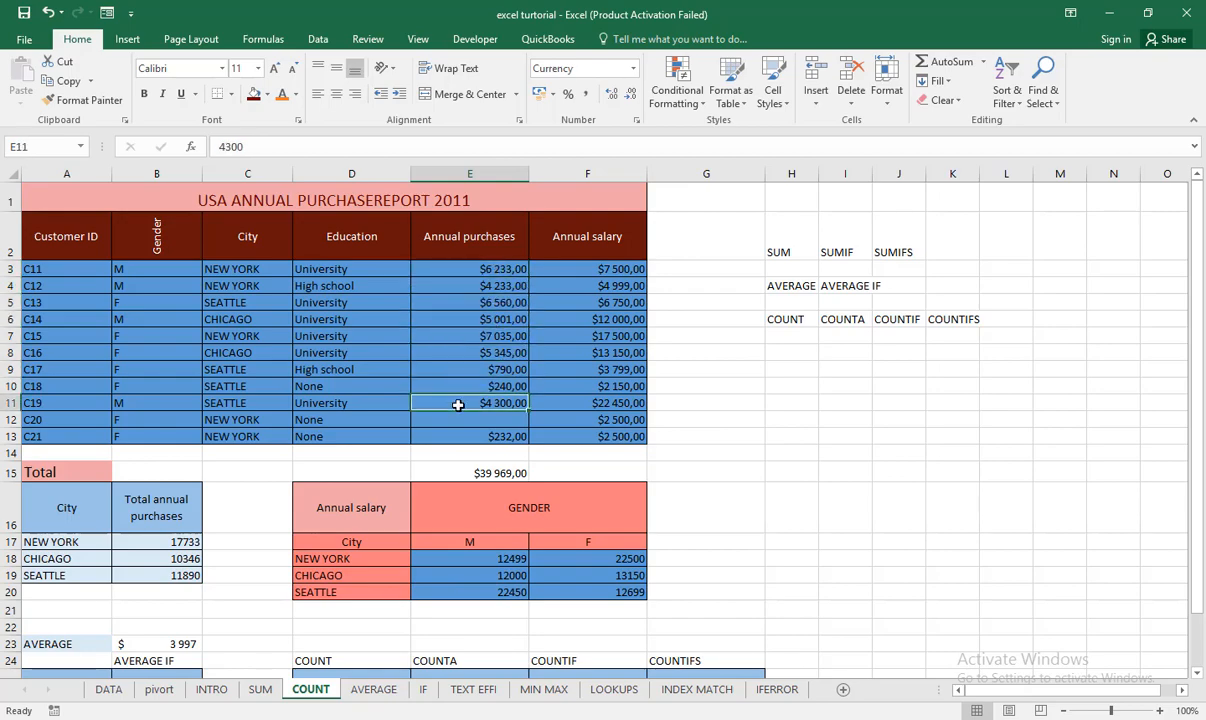
{"action": "left_click", "coordinate": [484, 436]}
Enter a COUNTA formula in E26 that counts the non-empty cells in the Annual purchases range E3:E13.
{"action": "scroll", "coordinate": [483, 434], "scroll_direction": "down", "scroll_amount": 1}
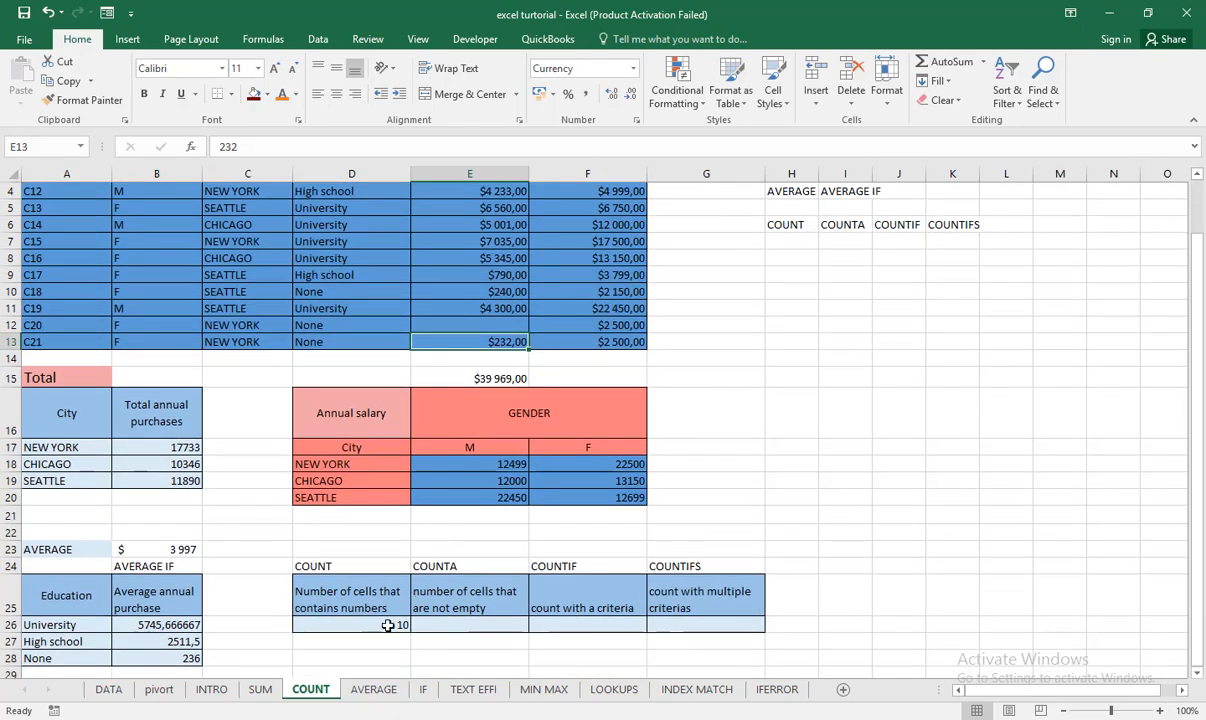
{"action": "left_click", "coordinate": [460, 624]}
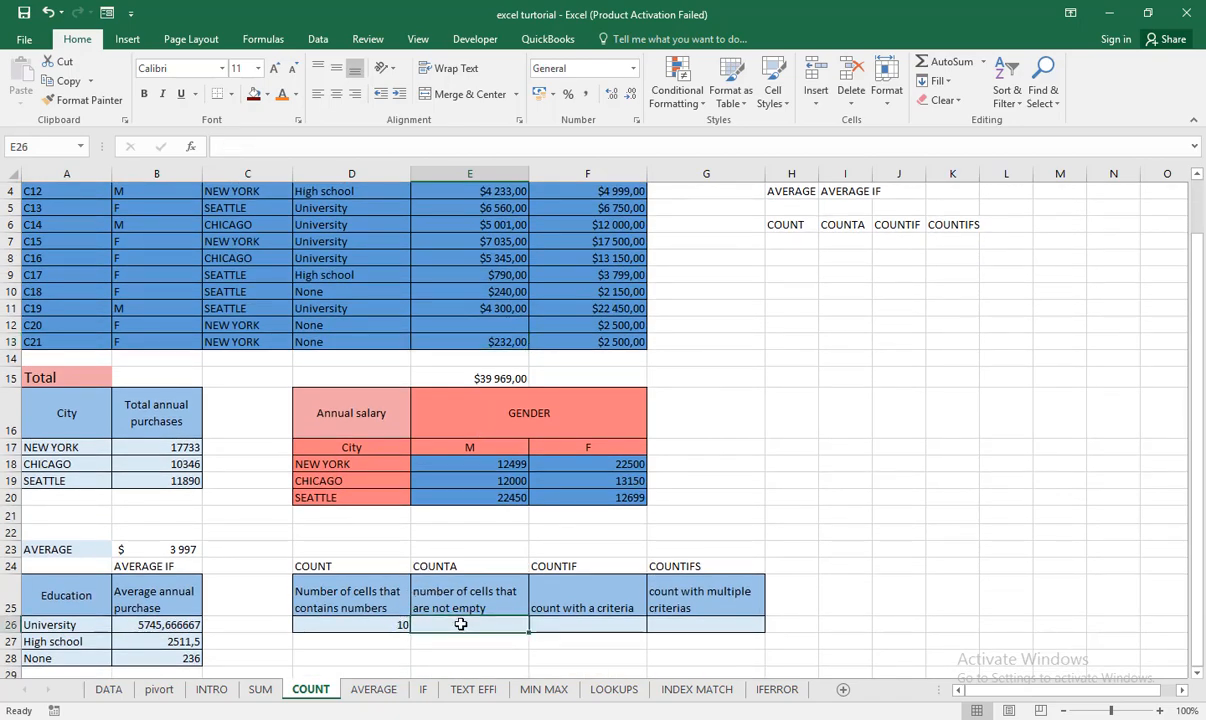
{"action": "type", "text": "="}
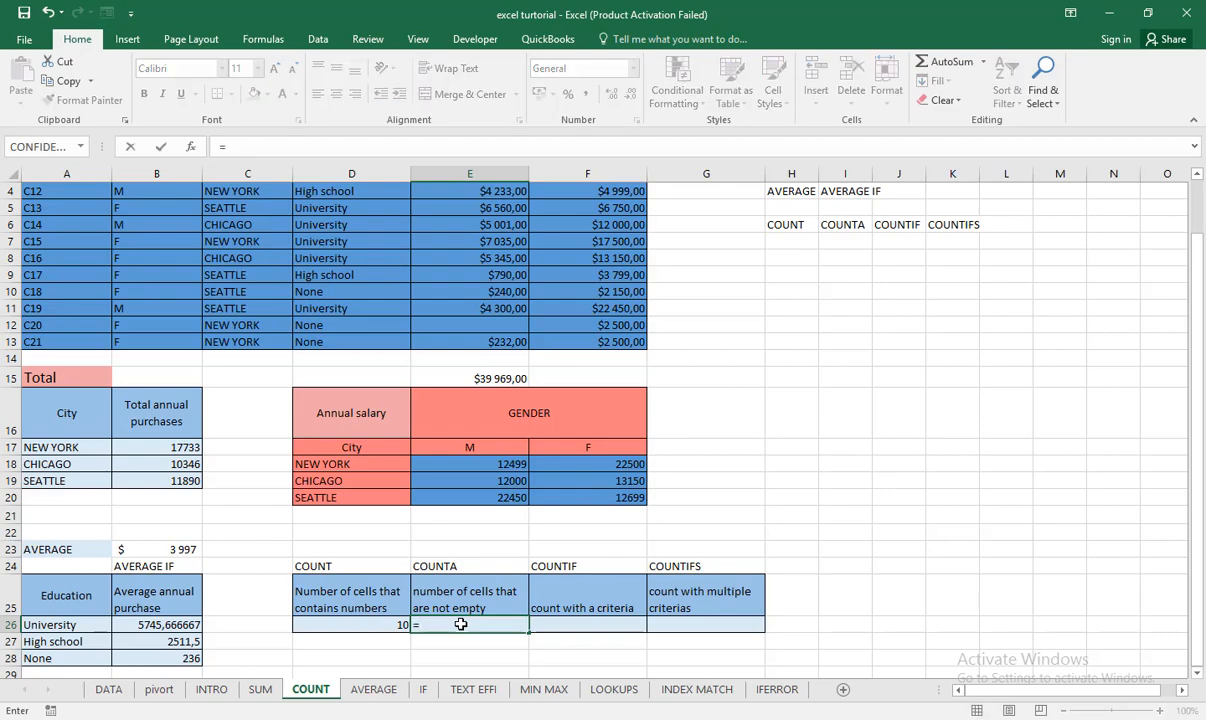
{"action": "type", "text": "COU"}
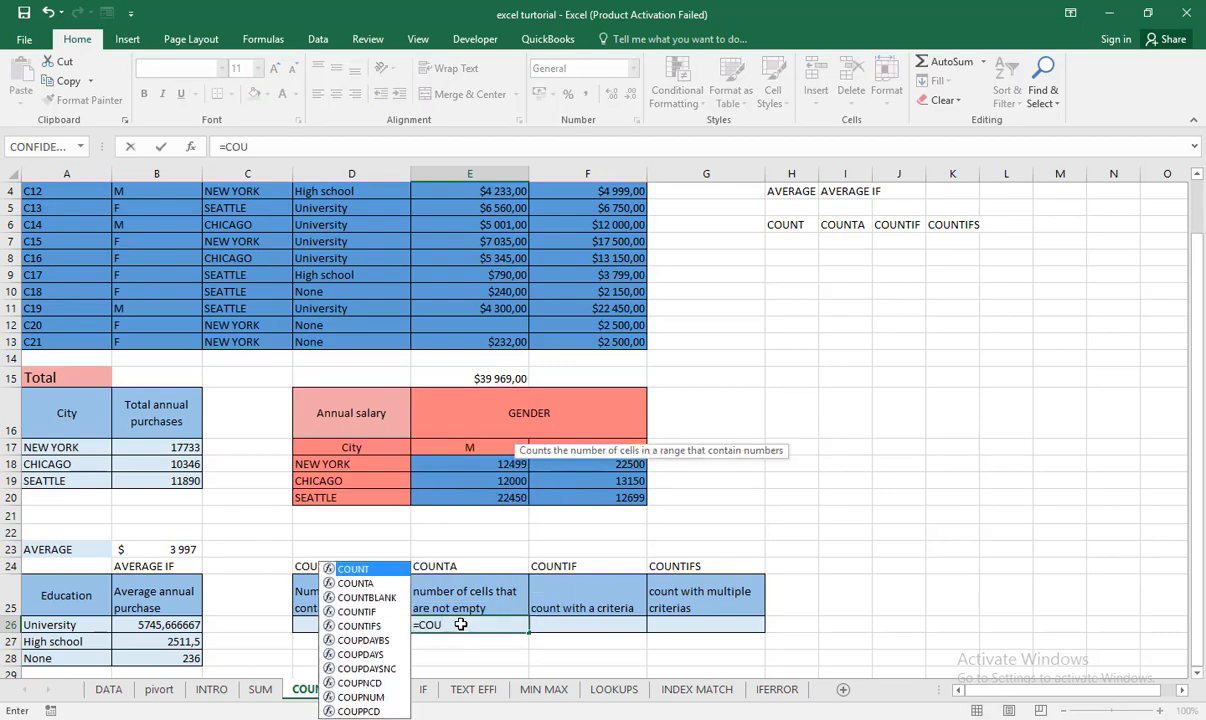
{"action": "key", "text": "Down"}
{"action": "key", "text": "Tab"}
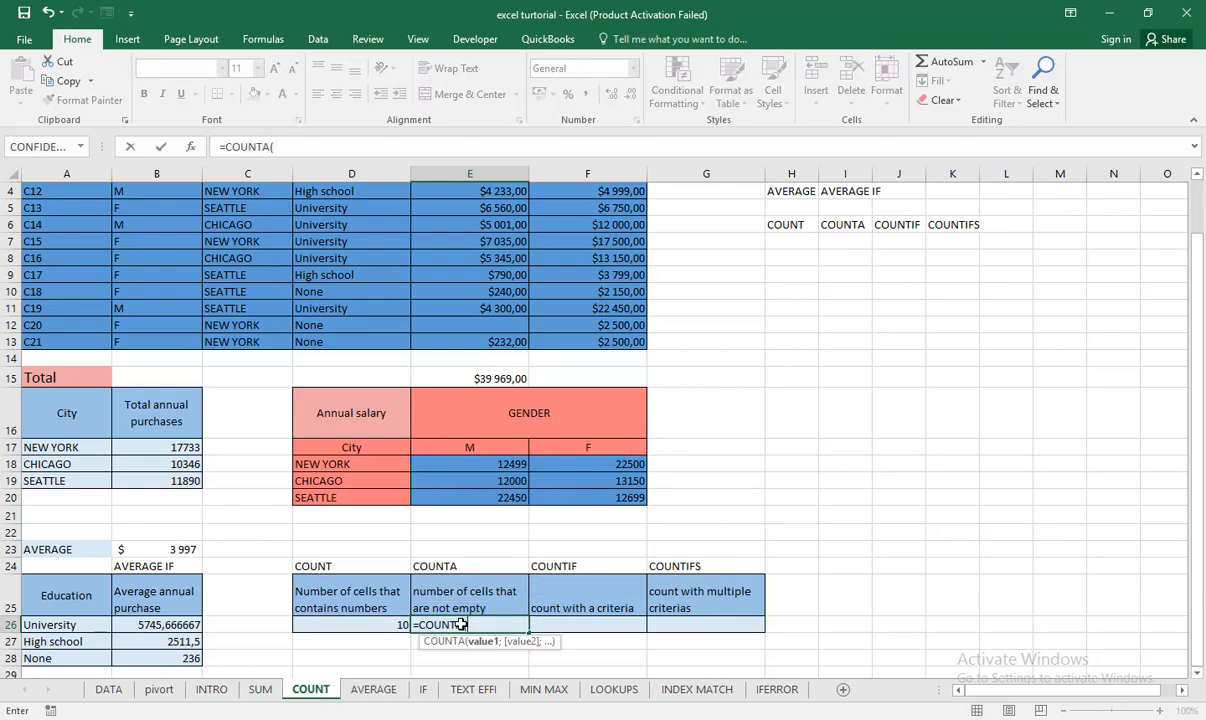
{"action": "scroll", "coordinate": [458, 612], "scroll_direction": "up", "scroll_amount": 1}
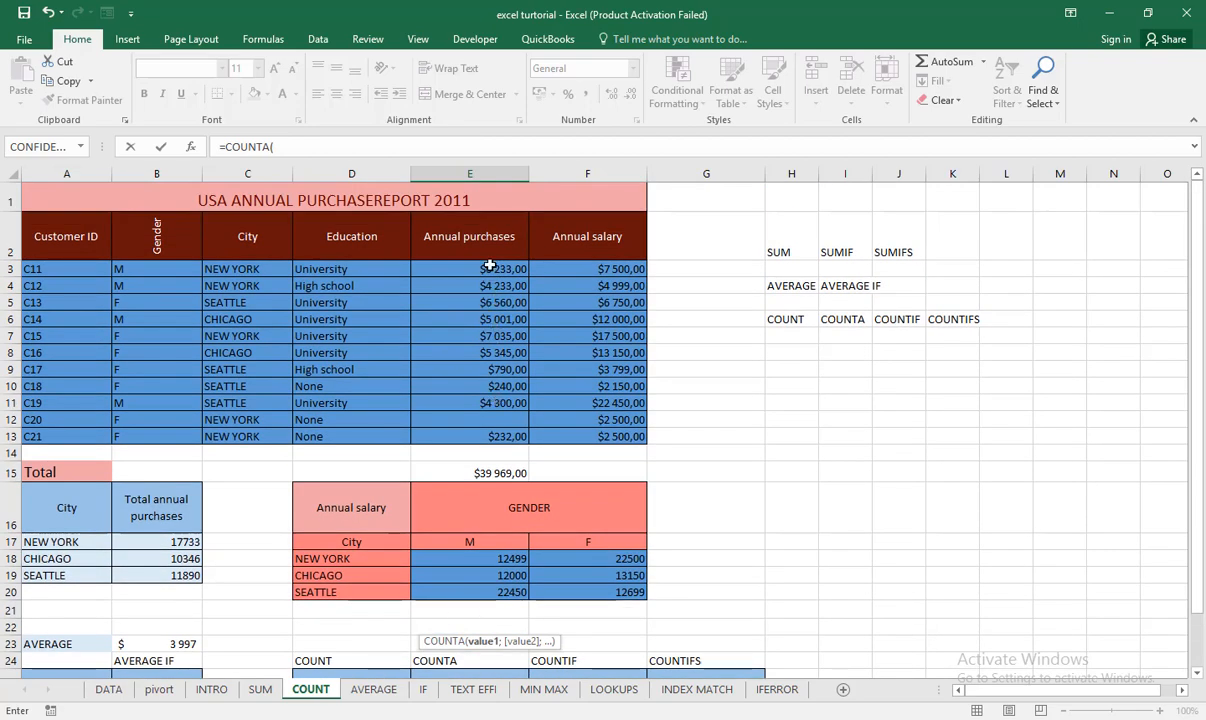
{"action": "left_click_drag", "start_coordinate": [467, 268], "coordinate": [500, 436]}
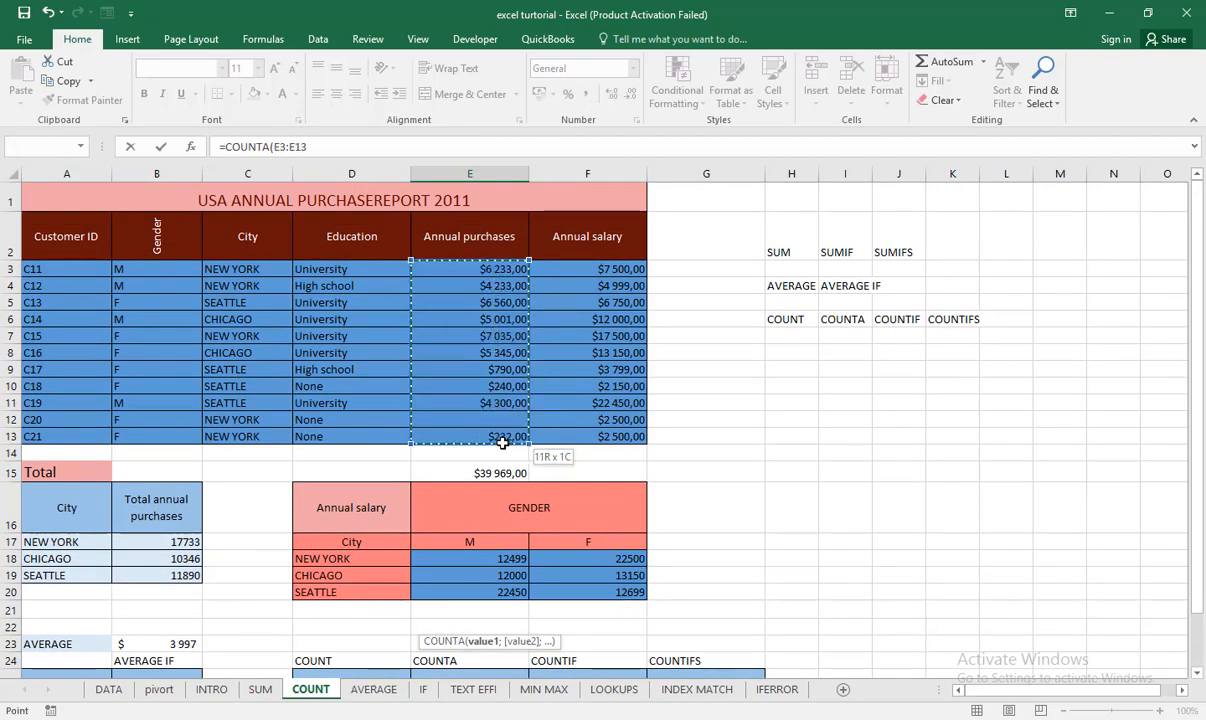
{"action": "key", "text": "Return"}
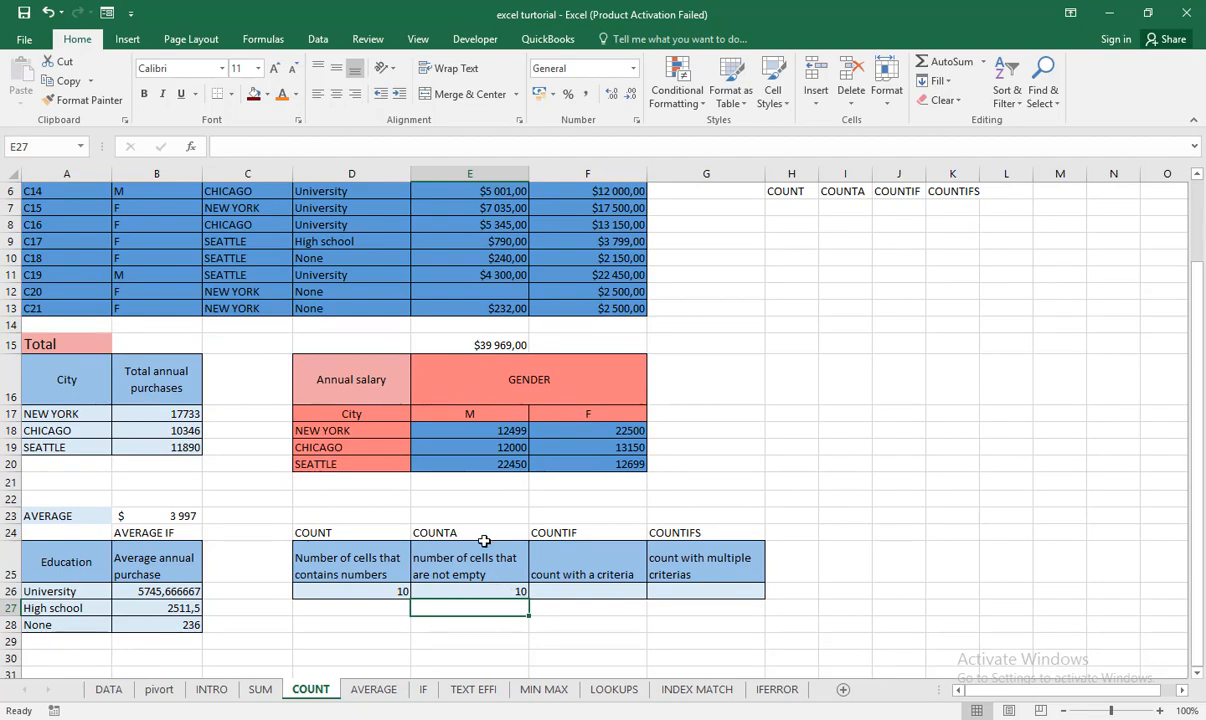
Compare the COUNT and COUNTA results in D26 and E26 against the filled and blank Annual purchases cells.
{"action": "scroll", "coordinate": [456, 506], "scroll_direction": "up", "scroll_amount": 2}
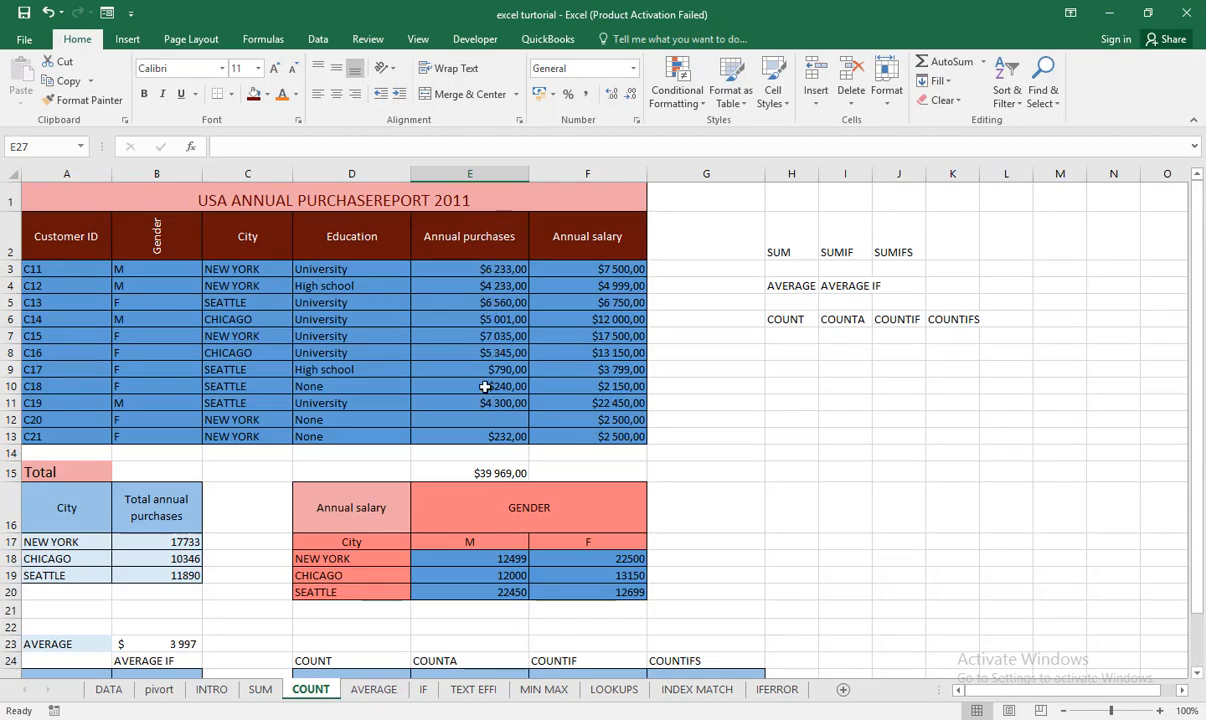
{"action": "scroll", "coordinate": [500, 328], "scroll_direction": "down", "scroll_amount": 1}
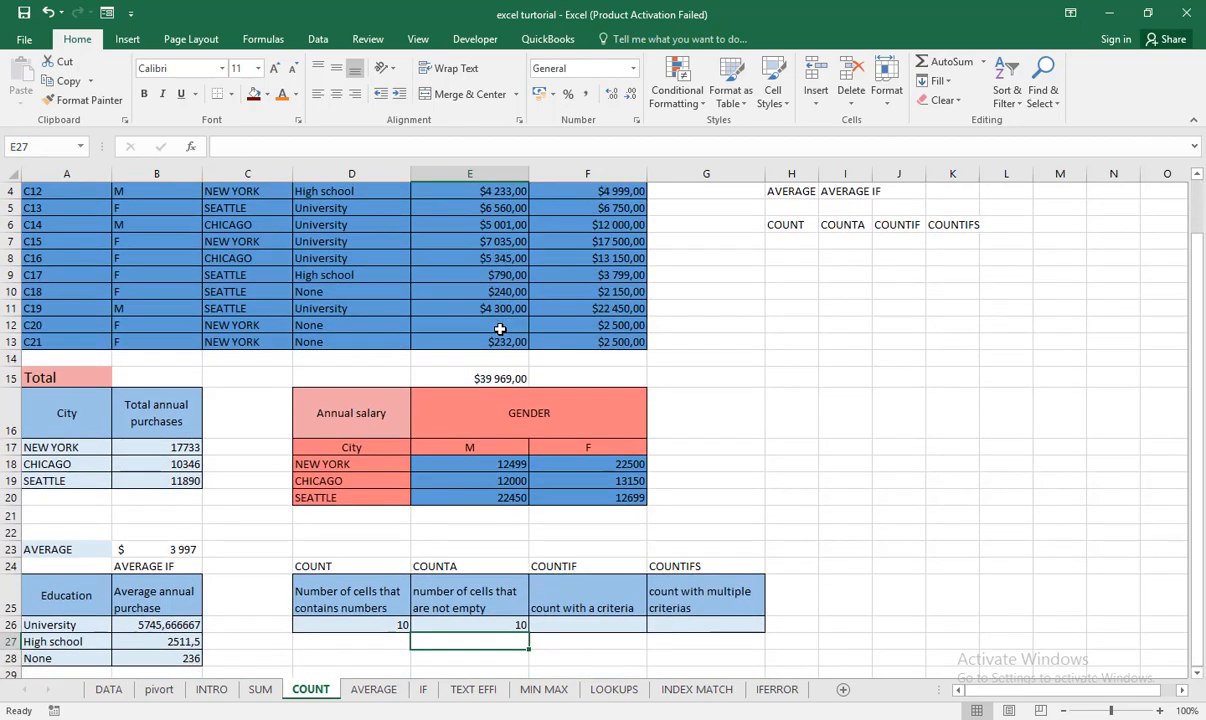
{"action": "left_click", "coordinate": [391, 628]}
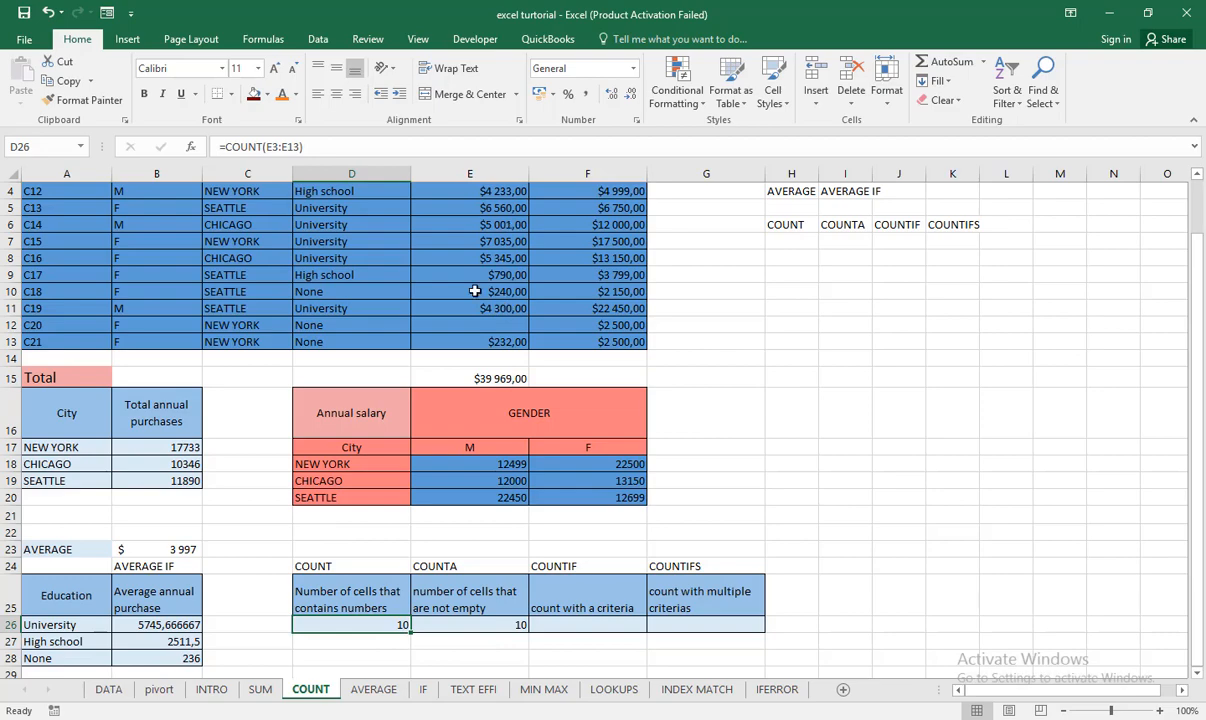
{"action": "scroll", "coordinate": [480, 300], "scroll_direction": "up", "scroll_amount": 1}
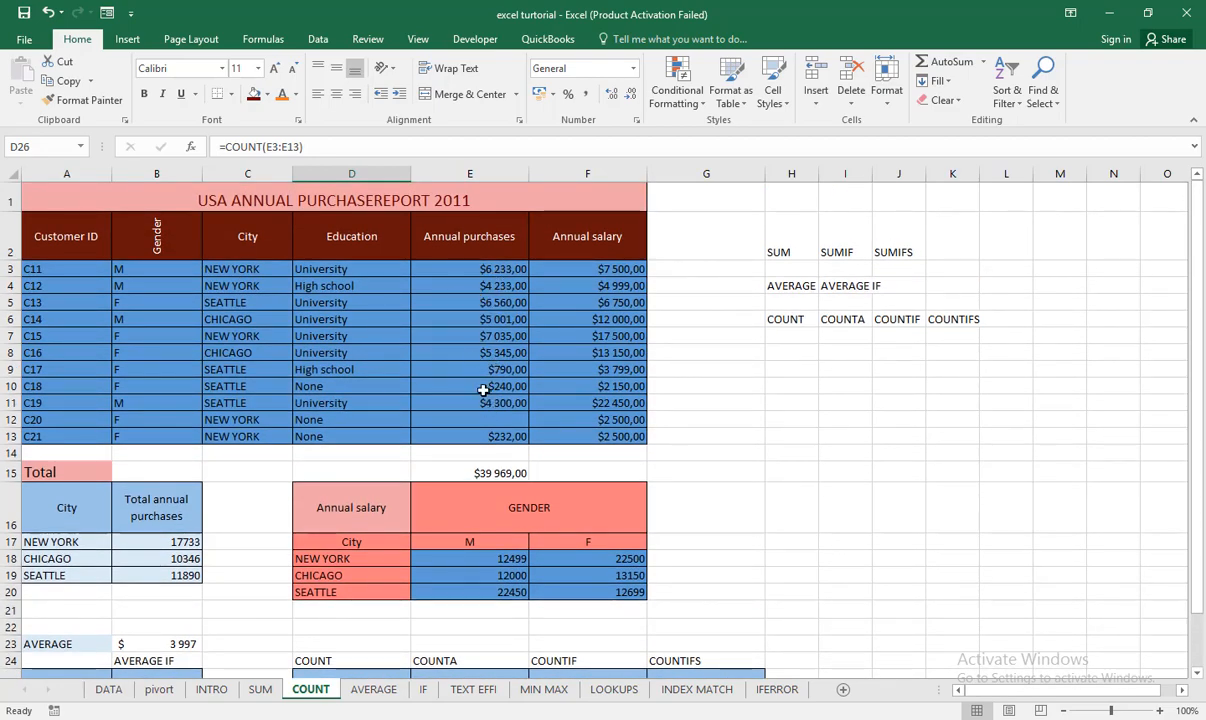
{"action": "scroll", "coordinate": [455, 412], "scroll_direction": "down", "scroll_amount": 2}
{"action": "scroll", "coordinate": [345, 202], "scroll_direction": "up", "scroll_amount": 2}
{"action": "scroll", "coordinate": [352, 360], "scroll_direction": "down", "scroll_amount": 1}
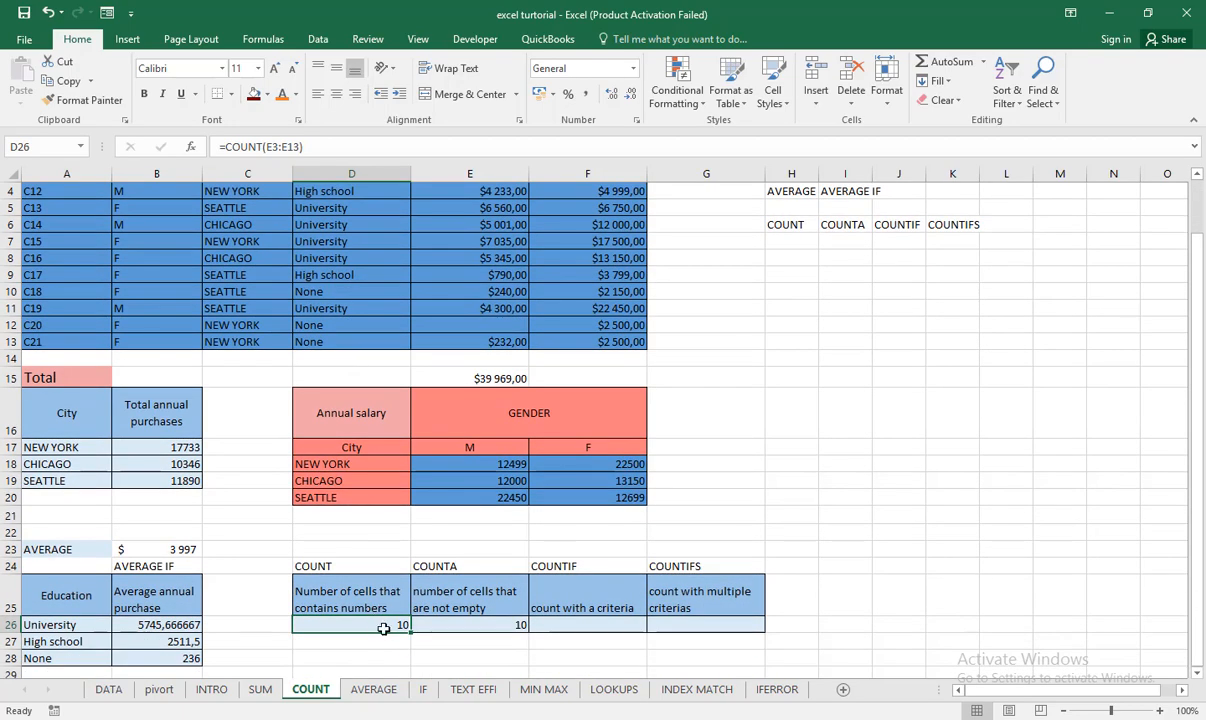
Change the COUNT formula in D26 to count the Education range D3:D13.
{"action": "double_click", "coordinate": [385, 625]}
{"action": "key", "text": "BackSpace"}
{"action": "key", "text": "BackSpace"}
{"action": "key", "text": "BackSpace"}
{"action": "key", "text": "BackSpace"}
{"action": "key", "text": "BackSpace"}
{"action": "key", "text": "BackSpace"}
{"action": "key", "text": "BackSpace"}
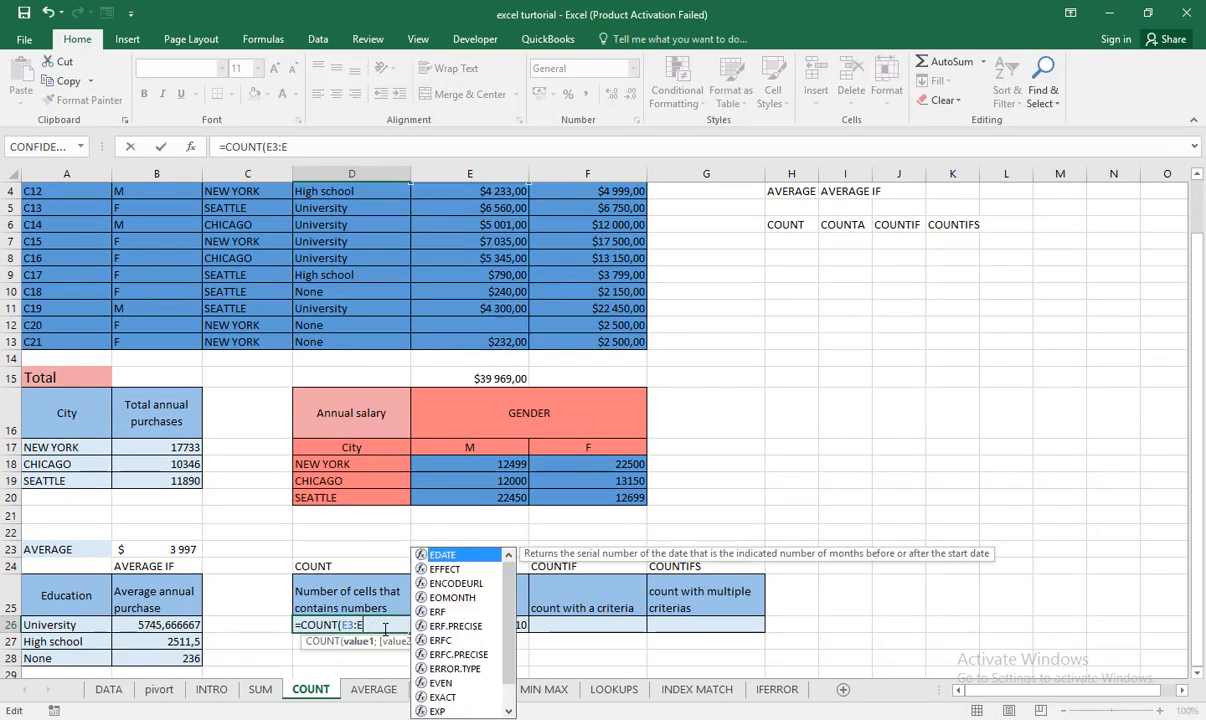
{"action": "scroll", "coordinate": [355, 525], "scroll_direction": "up", "scroll_amount": 1}
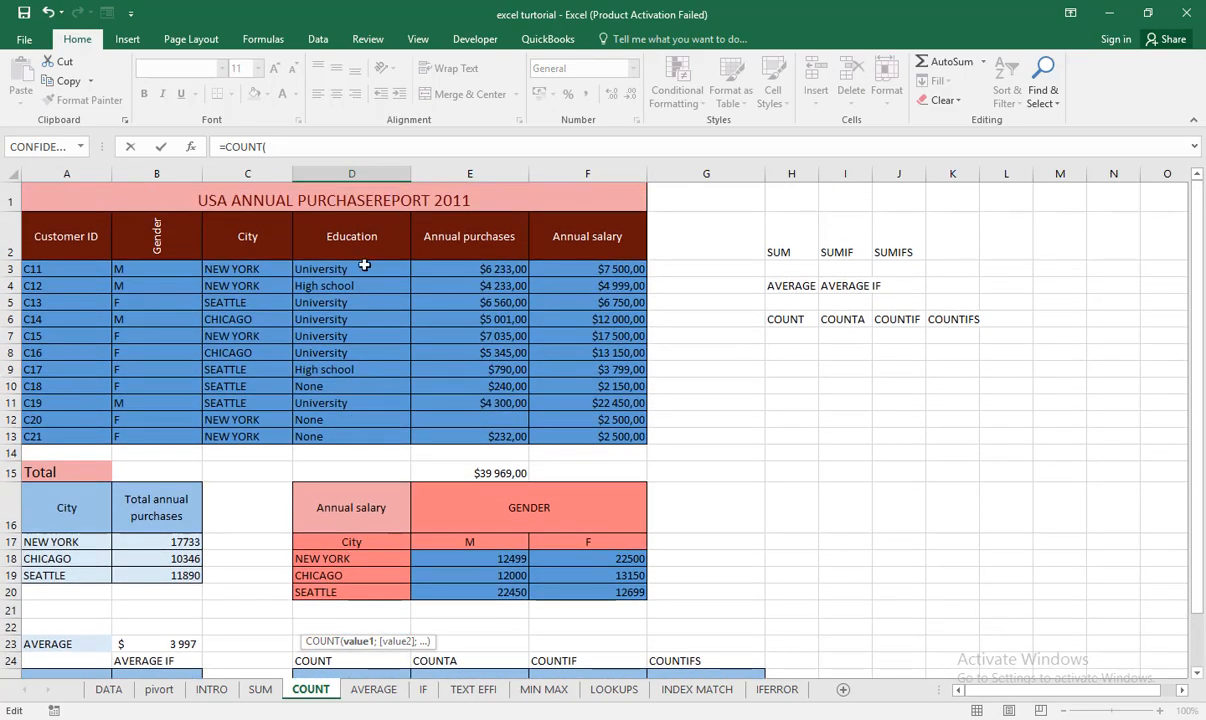
{"action": "left_click_drag", "start_coordinate": [367, 263], "coordinate": [368, 427]}
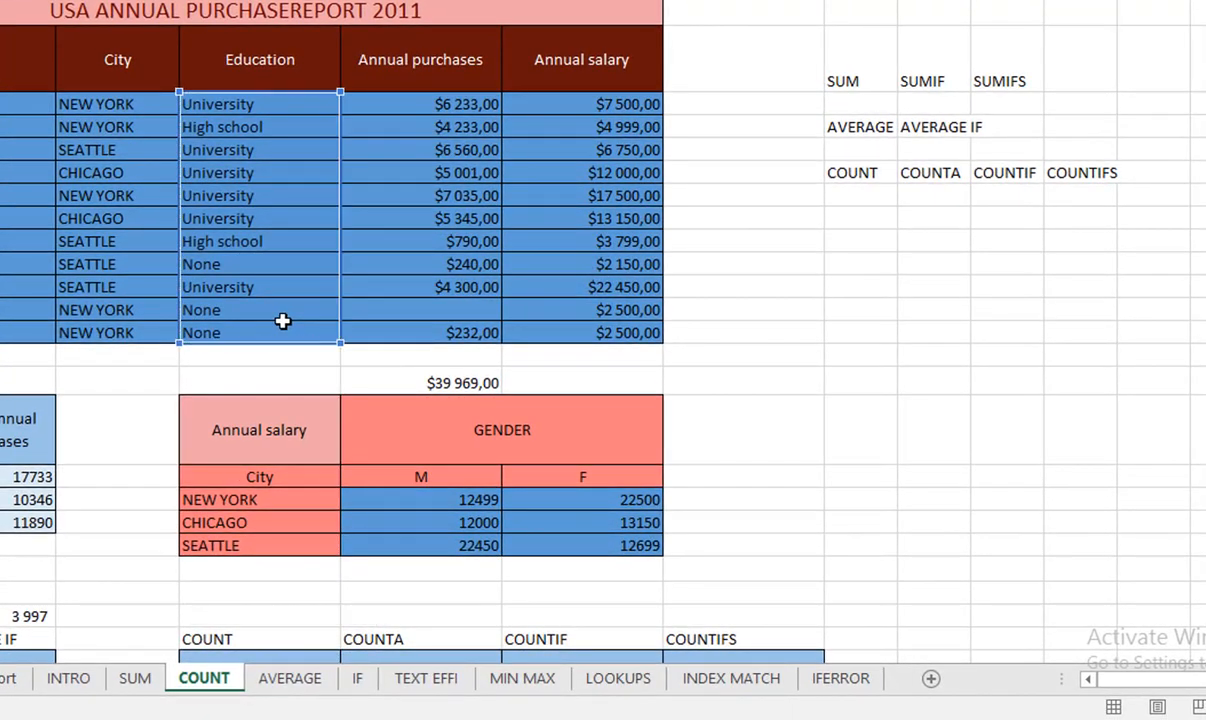
{"action": "key", "text": "Return"}
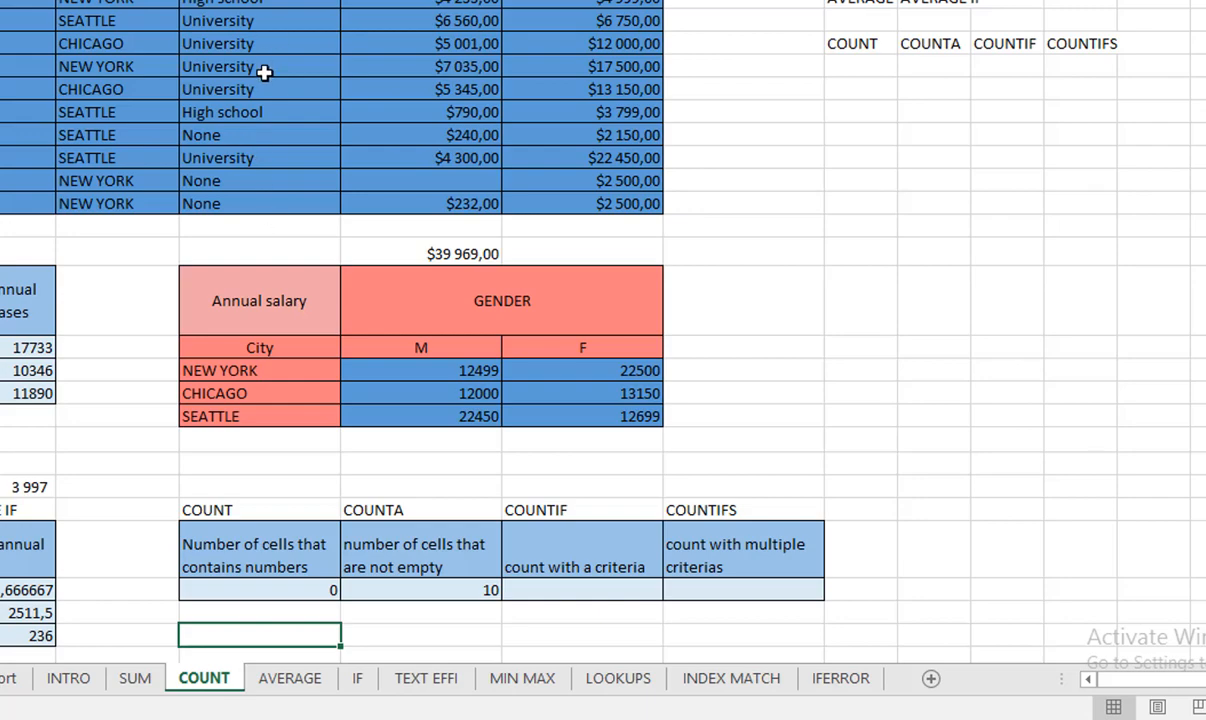
Change the COUNTA formula in E26 to count the non-empty cells in the Education range D3:D13.
{"action": "left_click", "coordinate": [400, 588]}
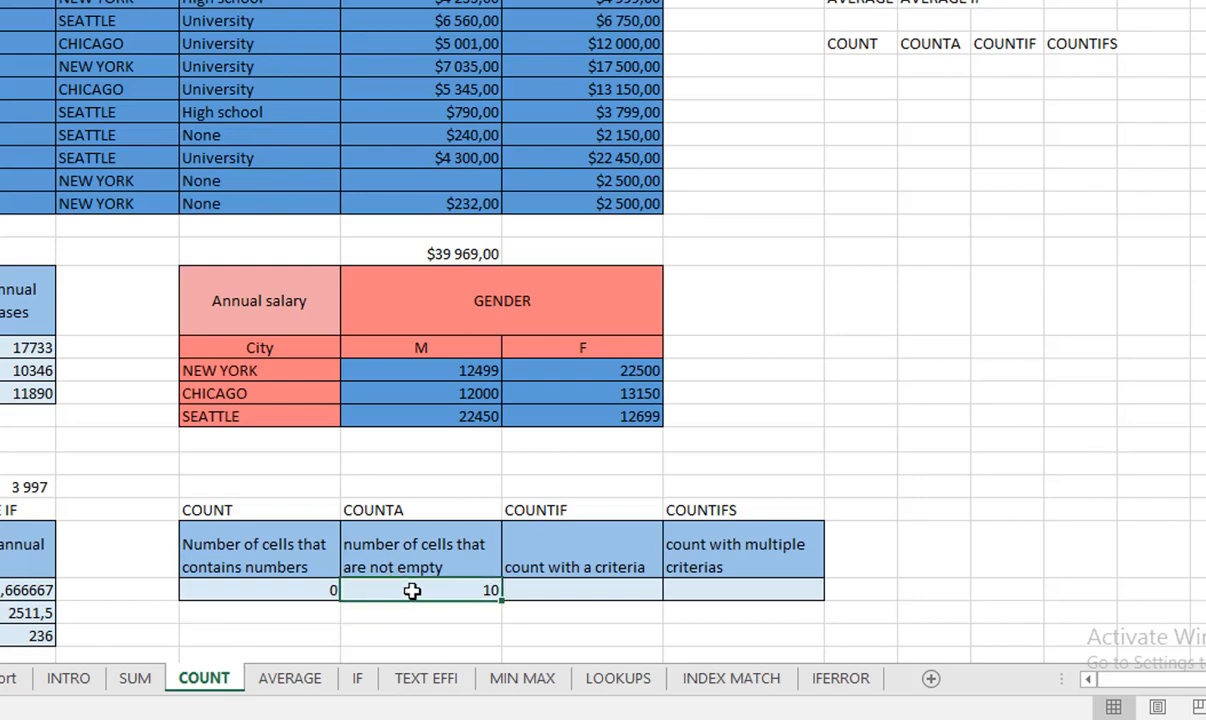
{"action": "double_click", "coordinate": [412, 591]}
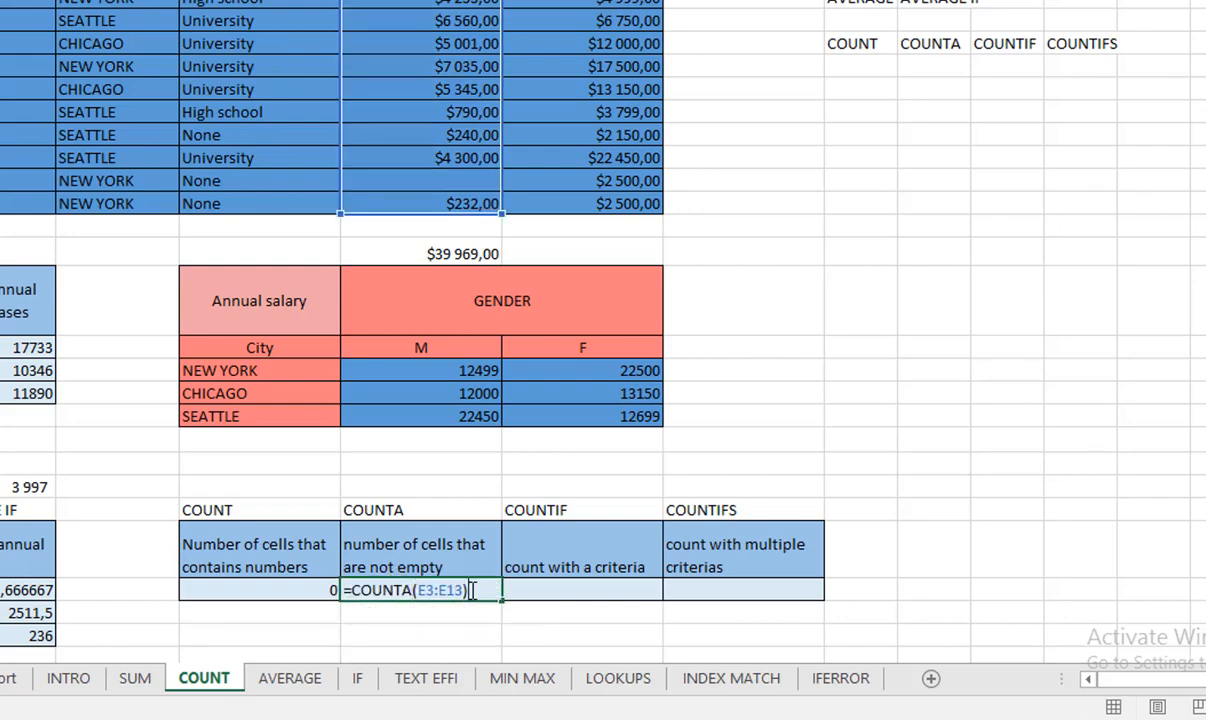
{"action": "key", "text": "BackSpace"}
{"action": "key", "text": "BackSpace"}
{"action": "key", "text": "BackSpace"}
{"action": "key", "text": "BackSpace"}
{"action": "key", "text": "BackSpace"}
{"action": "key", "text": "BackSpace"}
{"action": "scroll", "coordinate": [310, 288], "scroll_direction": "up", "scroll_amount": 2}
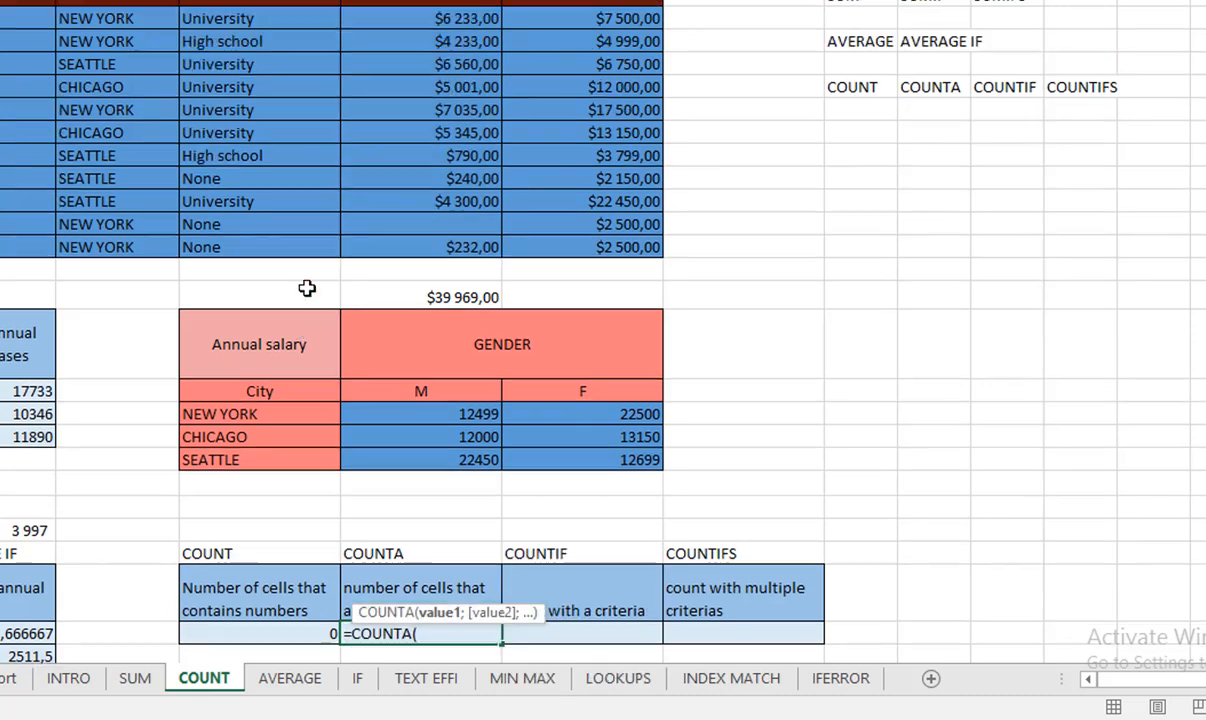
{"action": "left_click_drag", "start_coordinate": [245, 103], "coordinate": [248, 340]}
{"action": "key", "text": "Return"}
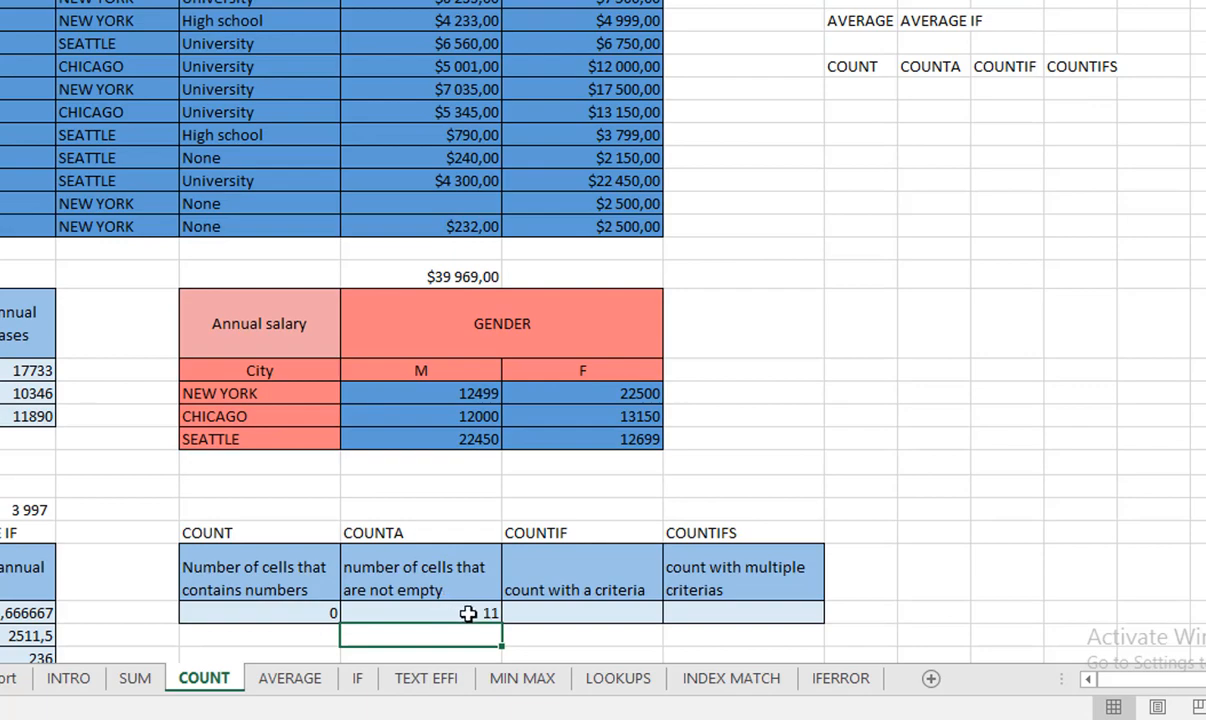
Set the COUNT formula in D26 back to the Annual purchases range E3:E13.
{"action": "scroll", "coordinate": [260, 70], "scroll_direction": "up", "scroll_amount": 2}
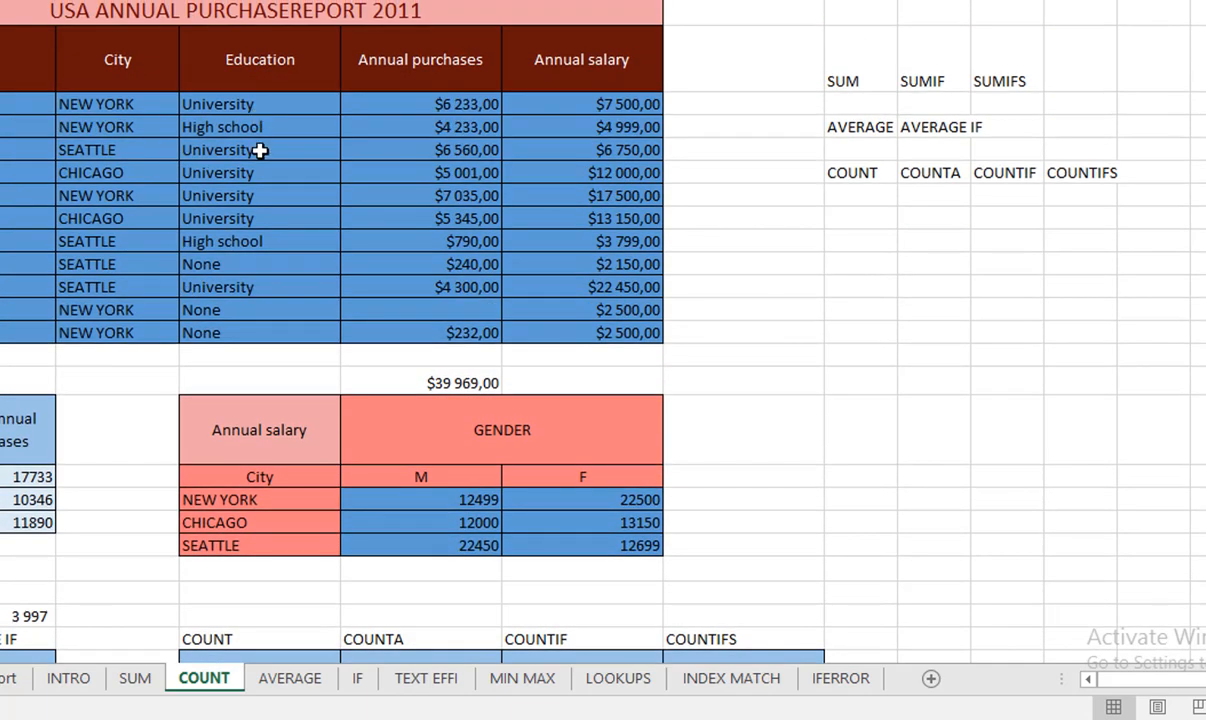
{"action": "scroll", "coordinate": [258, 226], "scroll_direction": "down", "scroll_amount": 2}
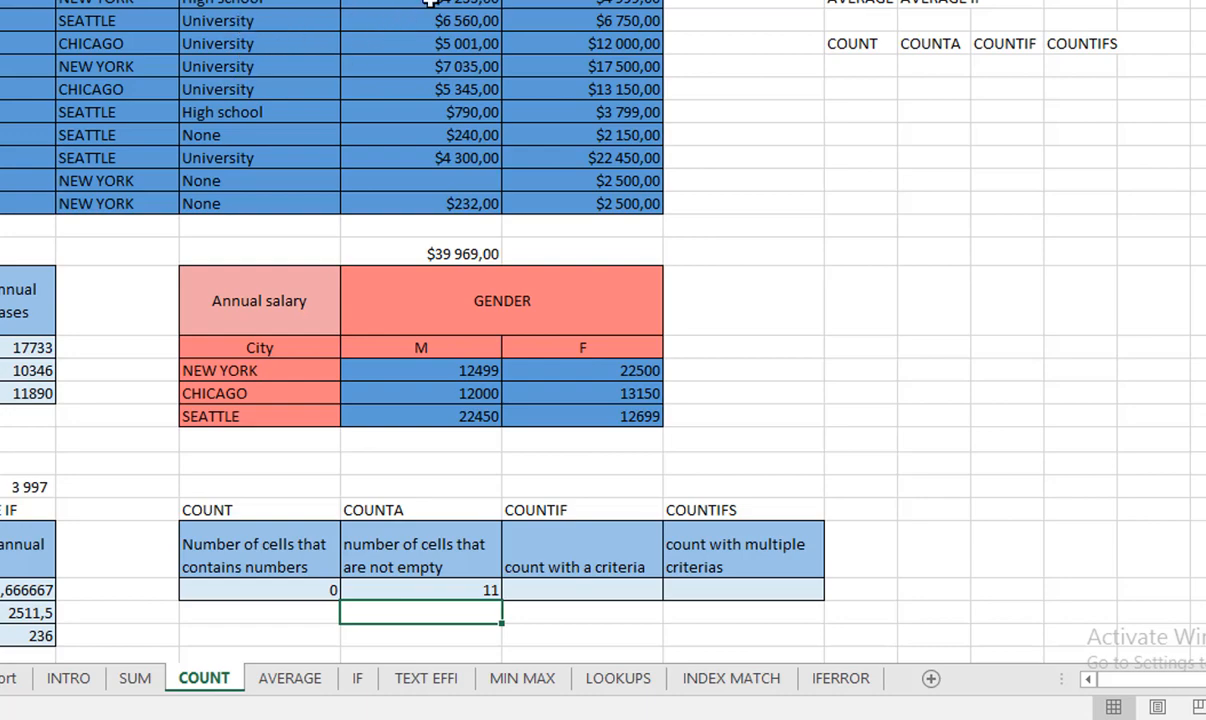
{"action": "left_click", "coordinate": [300, 590]}
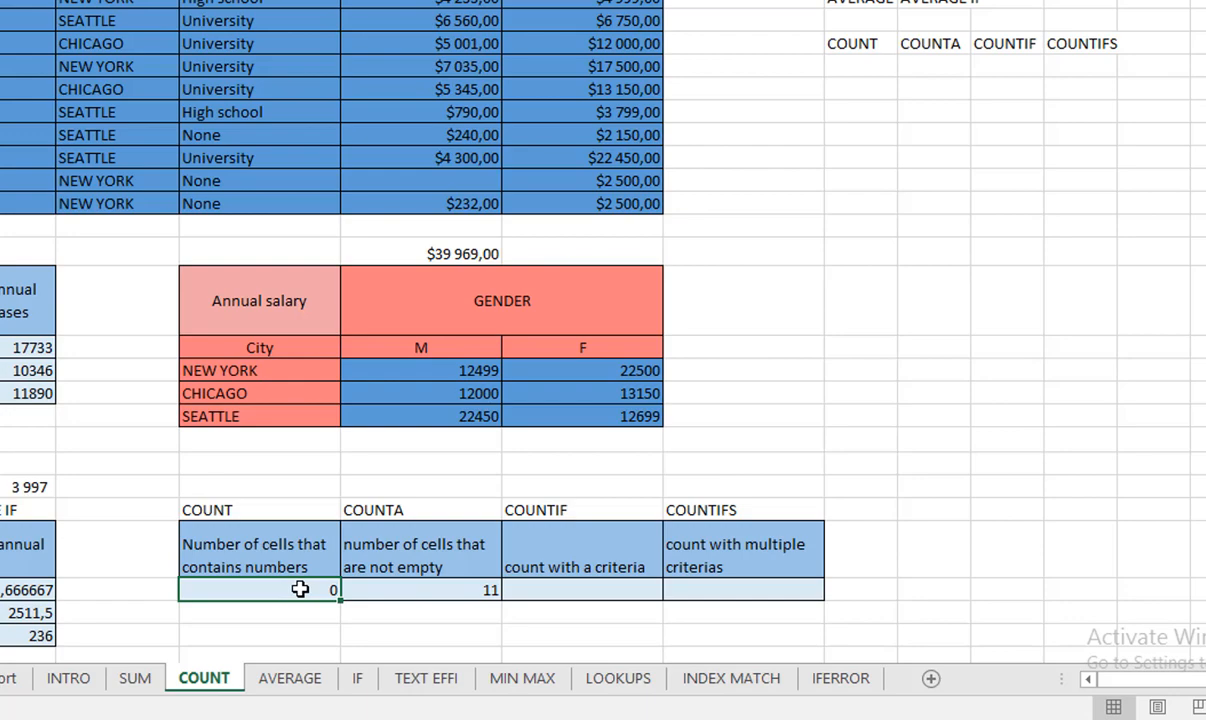
{"action": "double_click", "coordinate": [300, 590]}
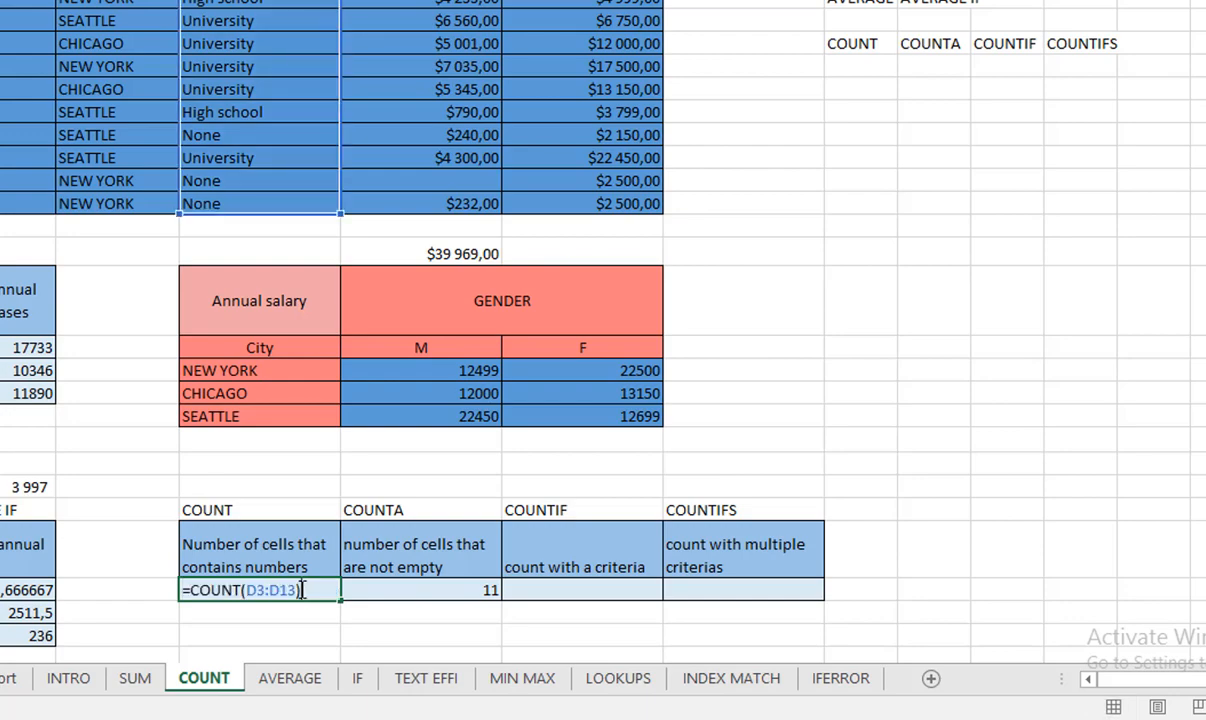
{"action": "key", "text": "BackSpace"}
{"action": "key", "text": "BackSpace"}
{"action": "key", "text": "BackSpace"}
{"action": "key", "text": "BackSpace"}
{"action": "key", "text": "BackSpace"}
{"action": "key", "text": "BackSpace"}
{"action": "key", "text": "BackSpace"}
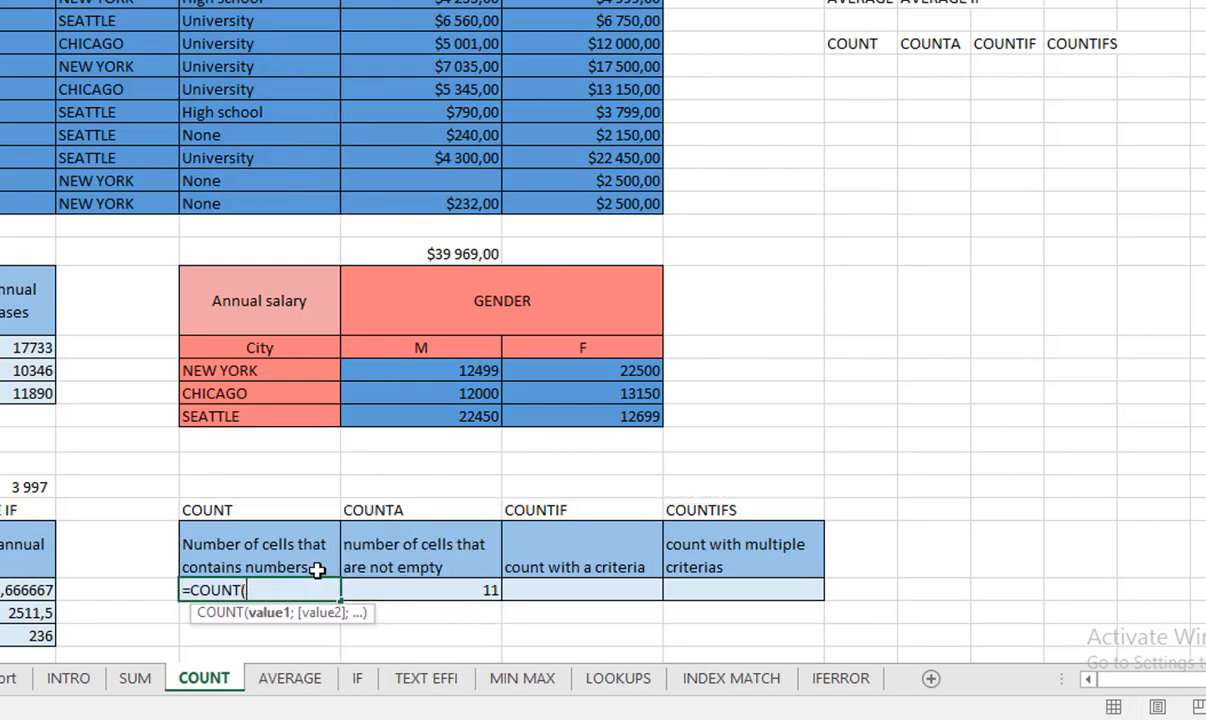
{"action": "scroll", "coordinate": [430, 130], "scroll_direction": "up", "scroll_amount": 2}
{"action": "left_click_drag", "start_coordinate": [439, 100], "coordinate": [449, 325]}
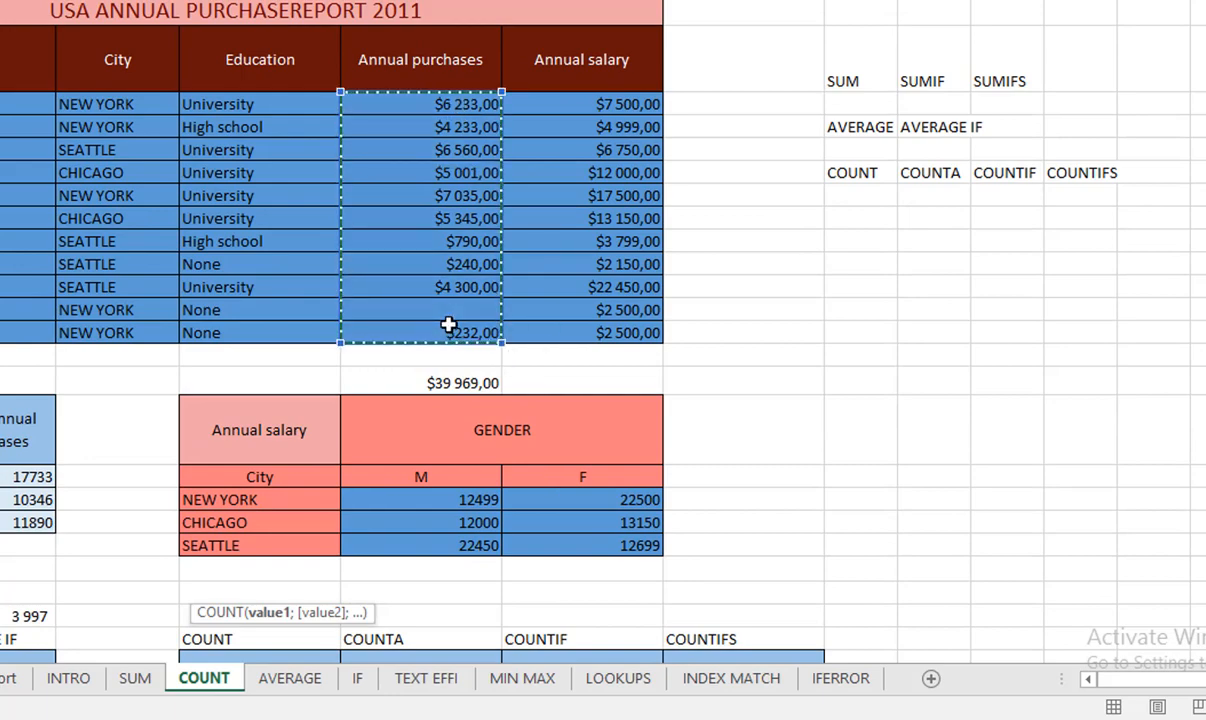
{"action": "key", "text": "Return"}
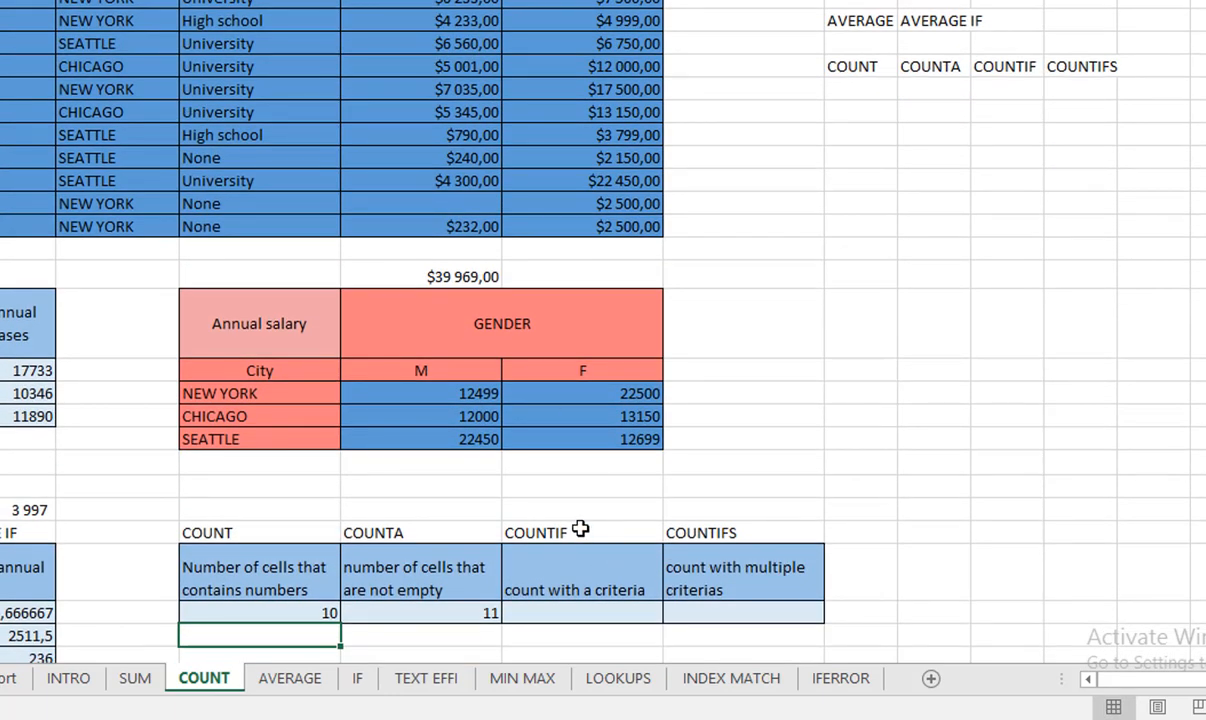
Start a COUNTIF formula in F26 with the Annual purchases cells E3:E13 as its range.
{"action": "left_click", "coordinate": [584, 607]}
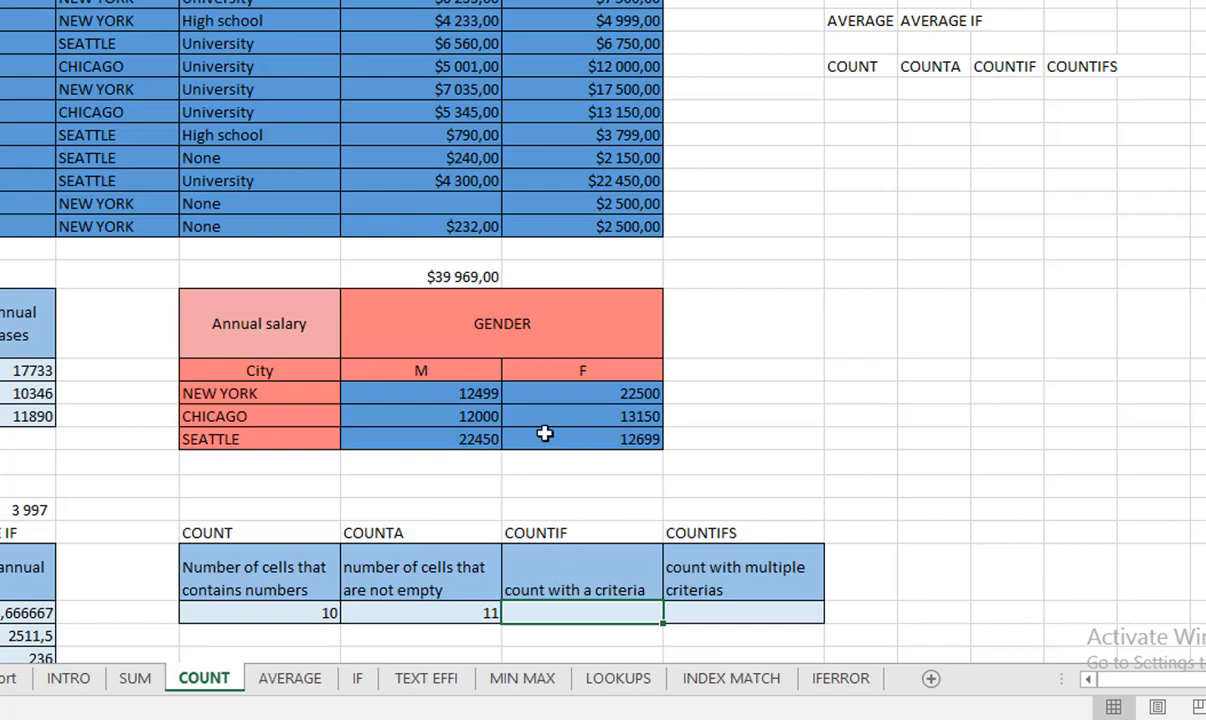
{"action": "type", "text": "+"}
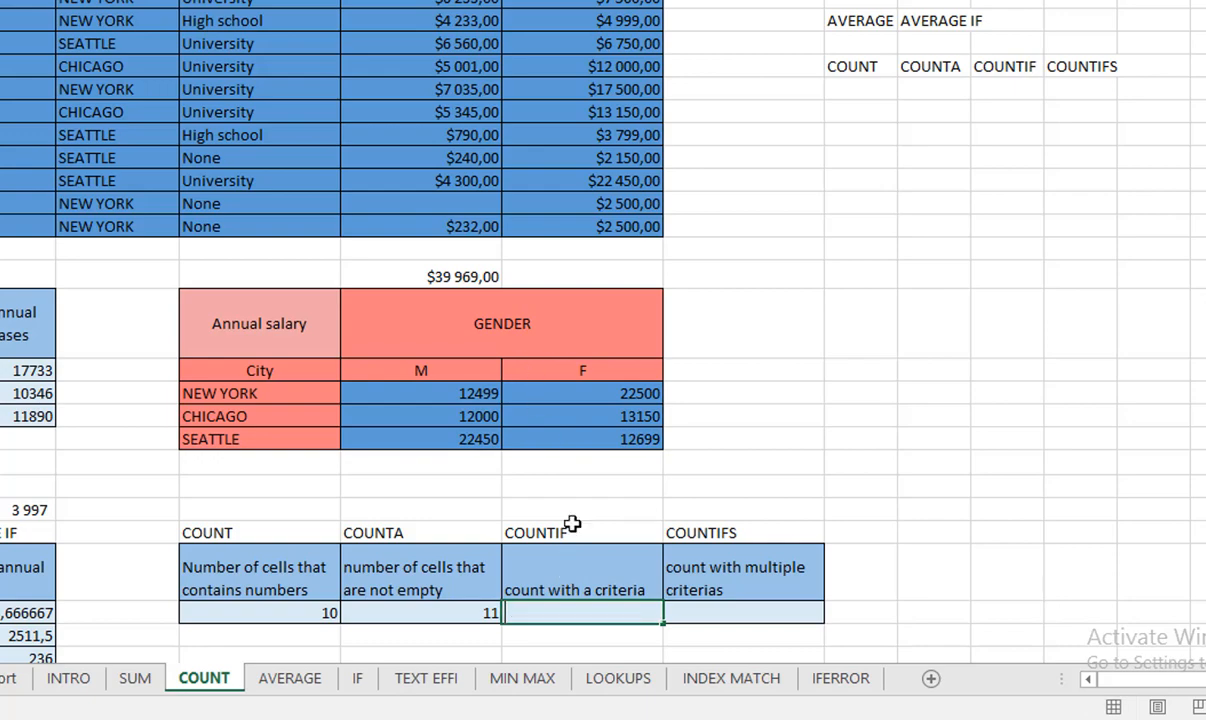
{"action": "type", "text": "CO"}
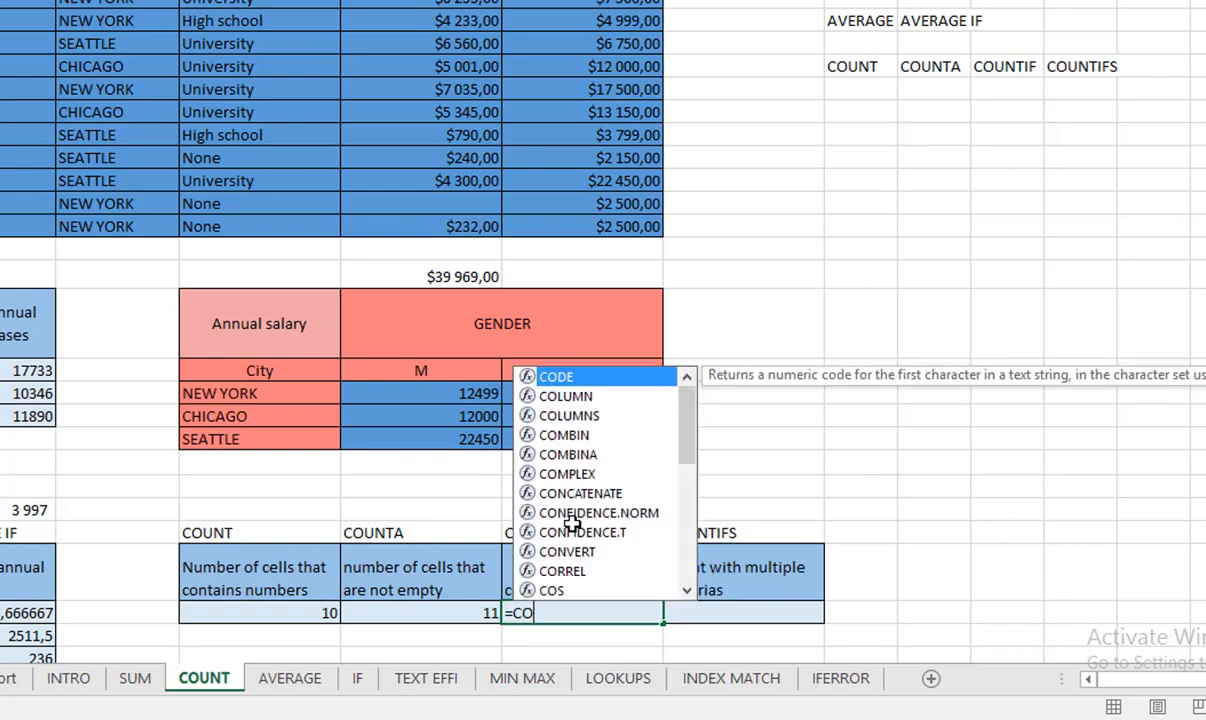
{"action": "type", "text": "UN"}
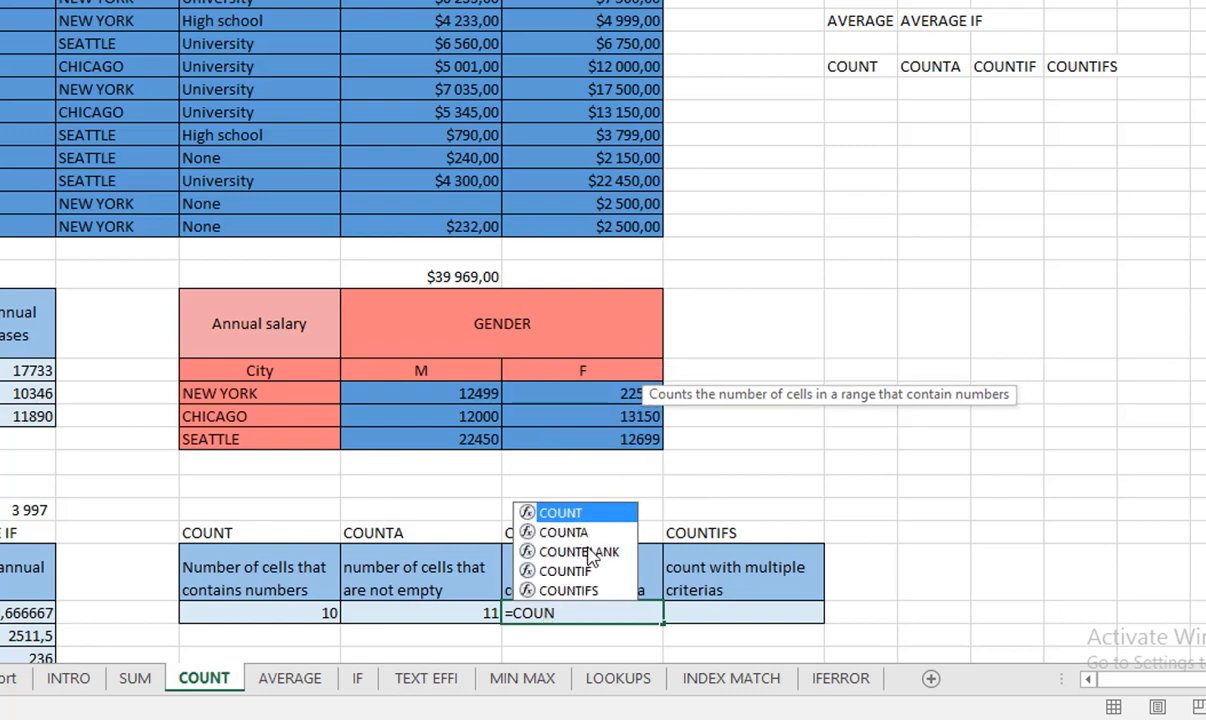
{"action": "double_click", "coordinate": [587, 574]}
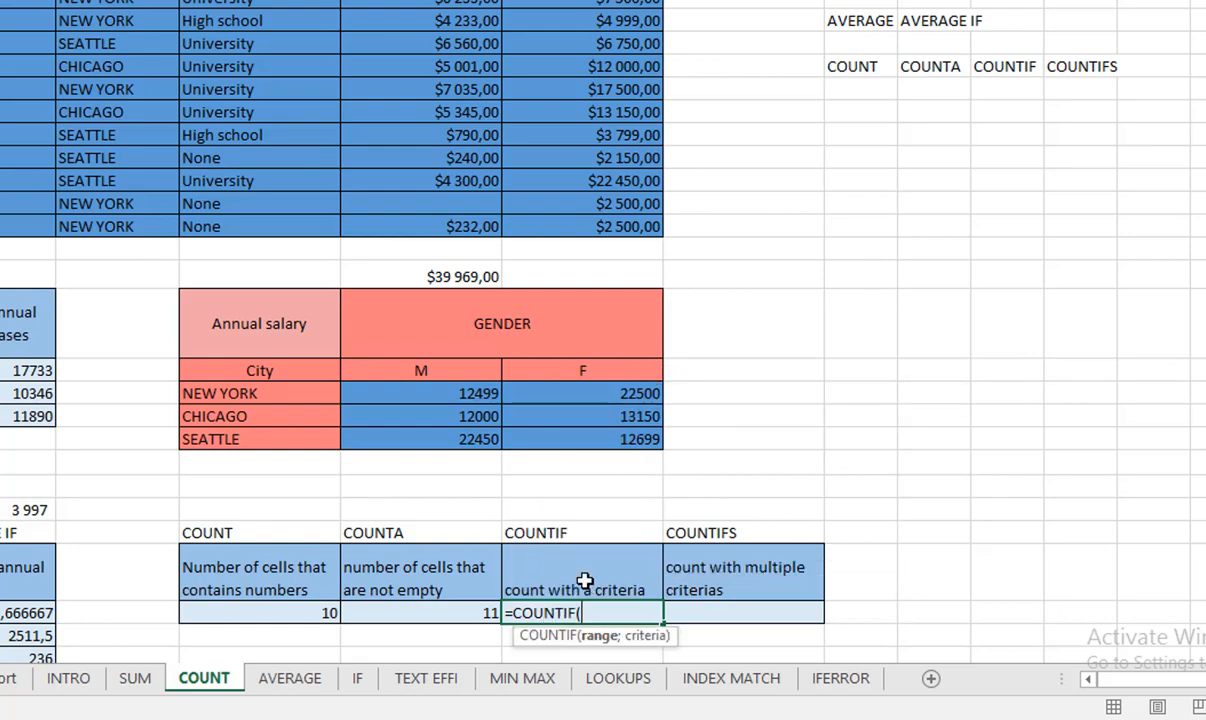
{"action": "scroll", "coordinate": [591, 484], "scroll_direction": "up", "scroll_amount": 2}
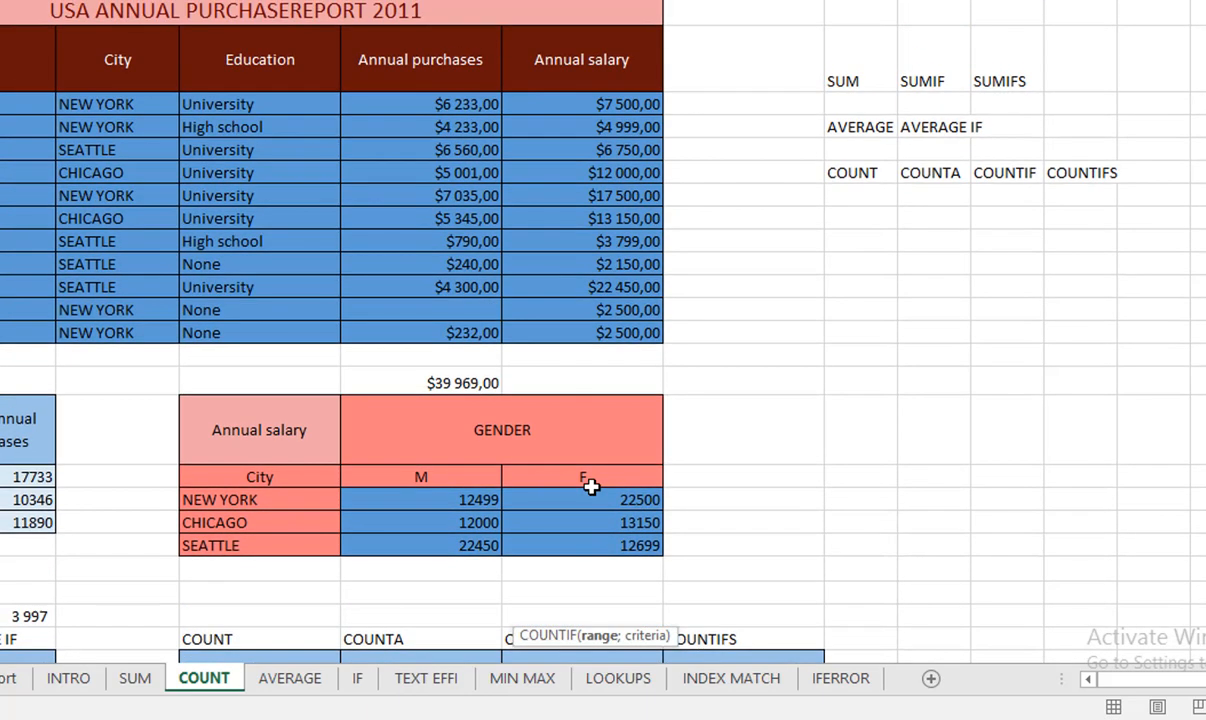
{"action": "scroll", "coordinate": [588, 480], "scroll_direction": "down", "scroll_amount": 2}
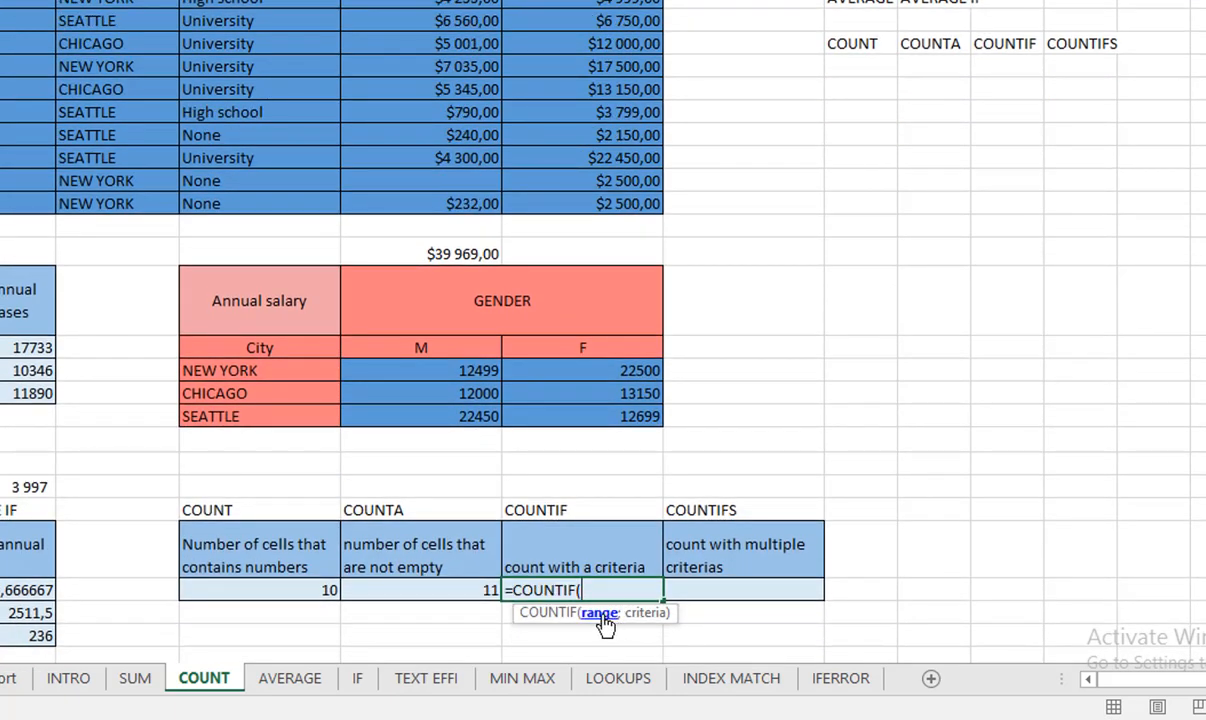
{"action": "scroll", "coordinate": [560, 206], "scroll_direction": "up", "scroll_amount": 2}
{"action": "scroll", "coordinate": [560, 206], "scroll_direction": "up", "scroll_amount": 1}
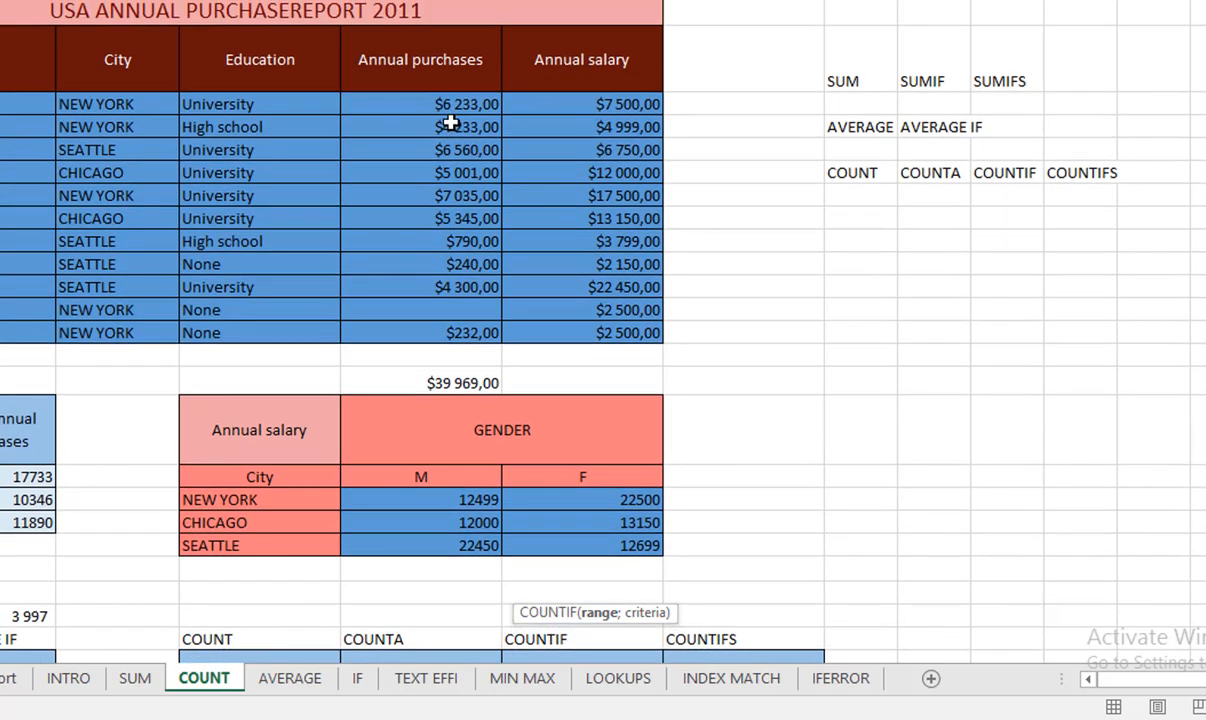
{"action": "left_click_drag", "start_coordinate": [427, 104], "coordinate": [458, 341]}
{"action": "scroll", "coordinate": [458, 342], "scroll_direction": "down", "scroll_amount": 2}
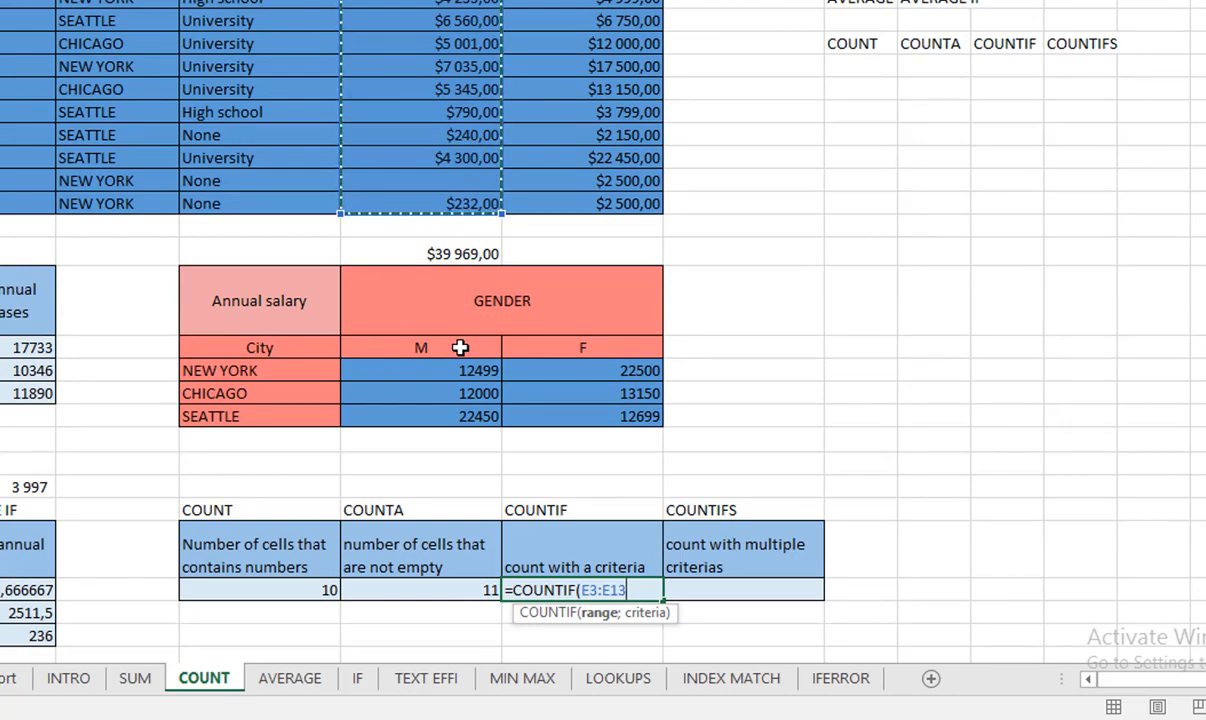
Complete the COUNTIF formula in F26 with the criterion ">1000" and enter it.
{"action": "type", "text": ";"}
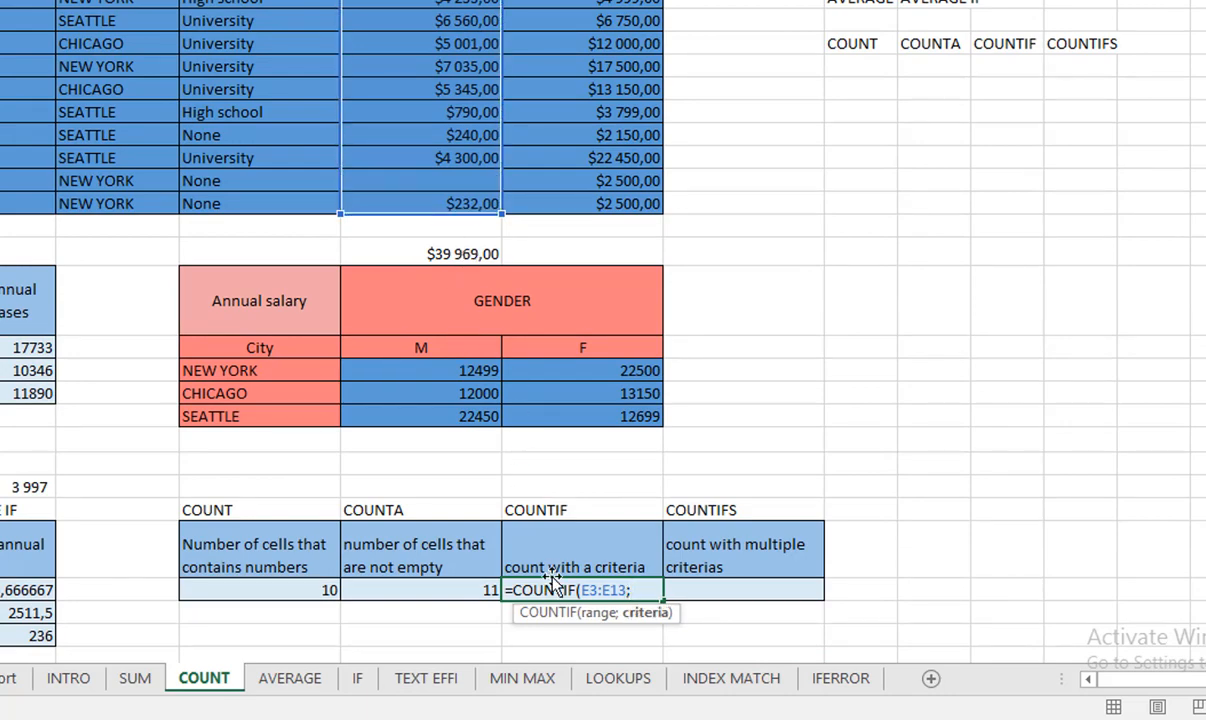
{"action": "scroll", "coordinate": [630, 338], "scroll_direction": "up", "scroll_amount": 2}
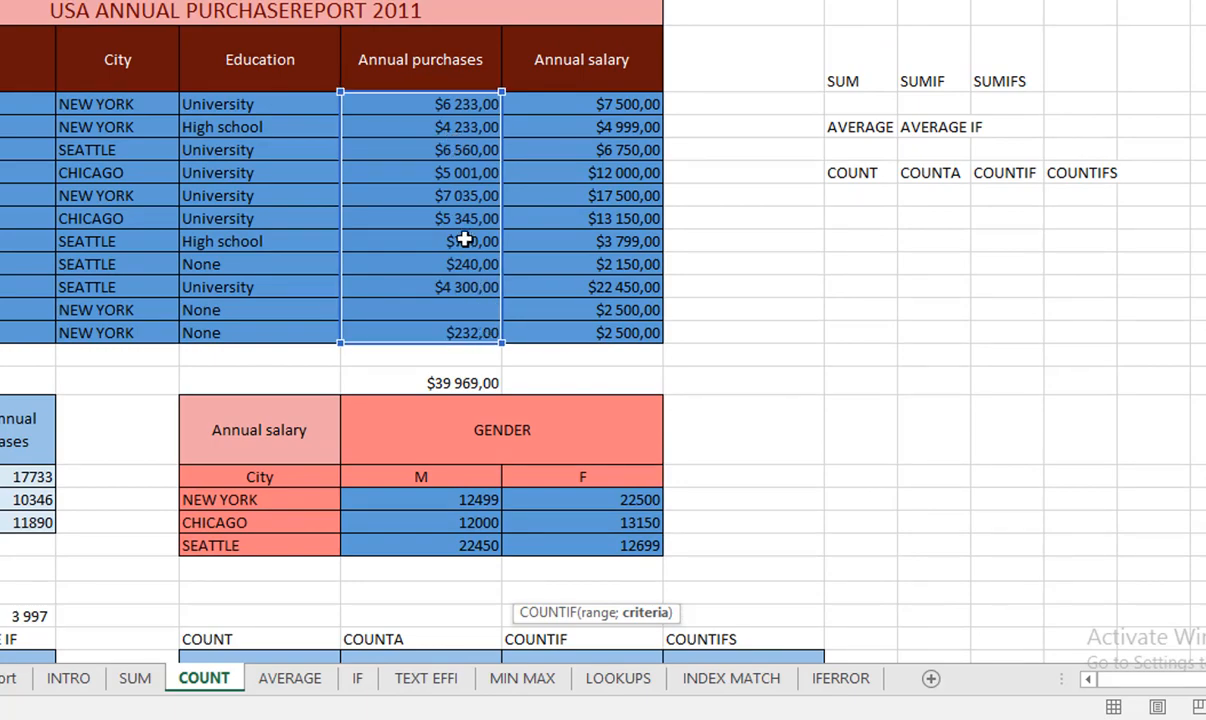
{"action": "scroll", "coordinate": [500, 243], "scroll_direction": "down", "scroll_amount": 3}
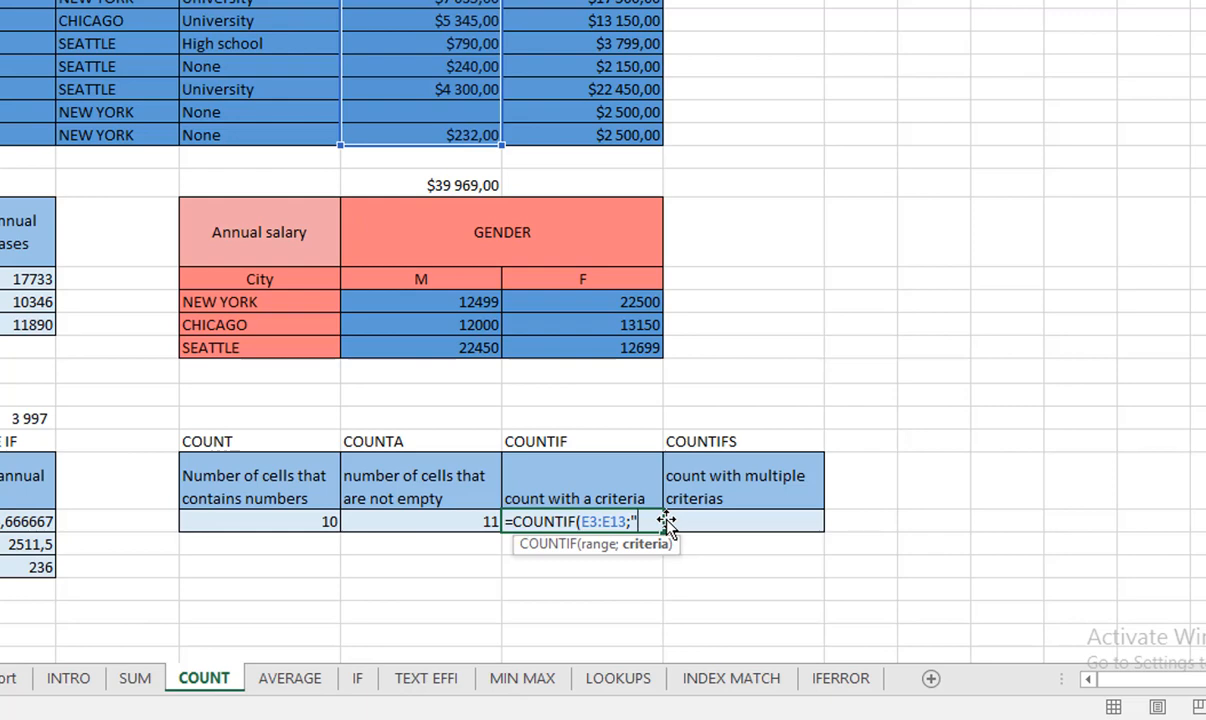
{"action": "type", "text": "1000"}
{"action": "left_click", "coordinate": [627, 521]}
{"action": "type", "text": ";"}
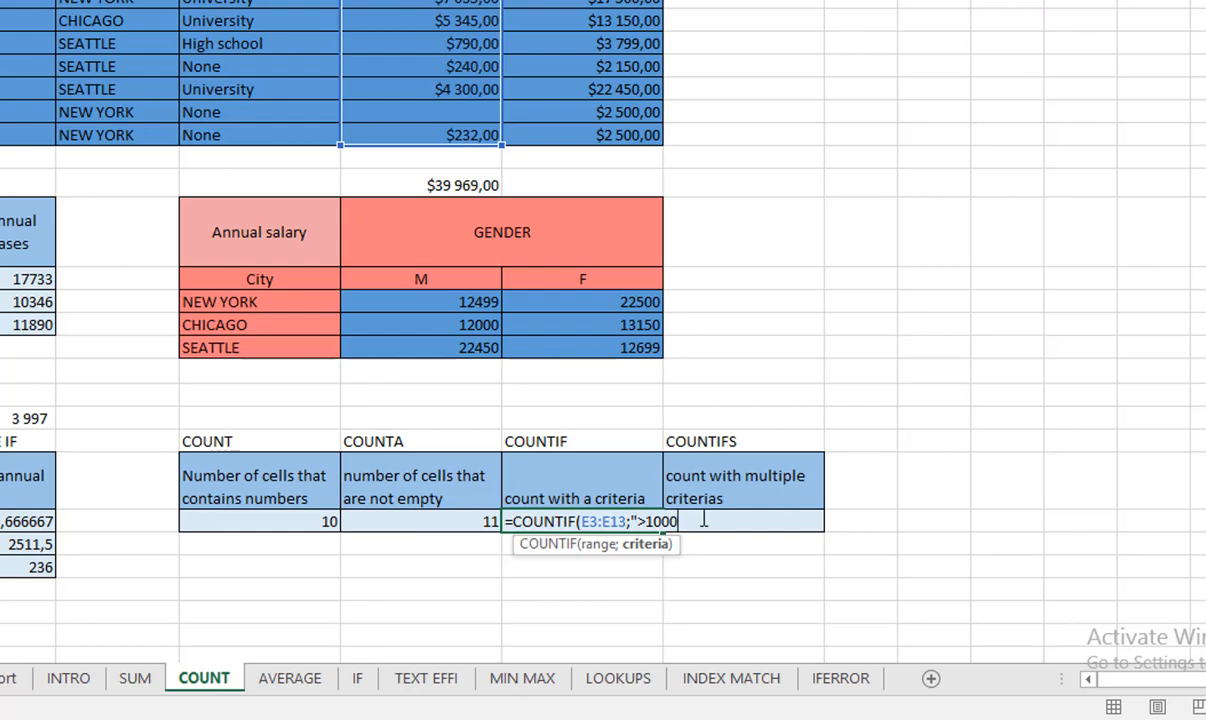
{"action": "type", "text": "\">1000"}
{"action": "key", "text": "super+space"}
{"action": "type", "text": "\""}
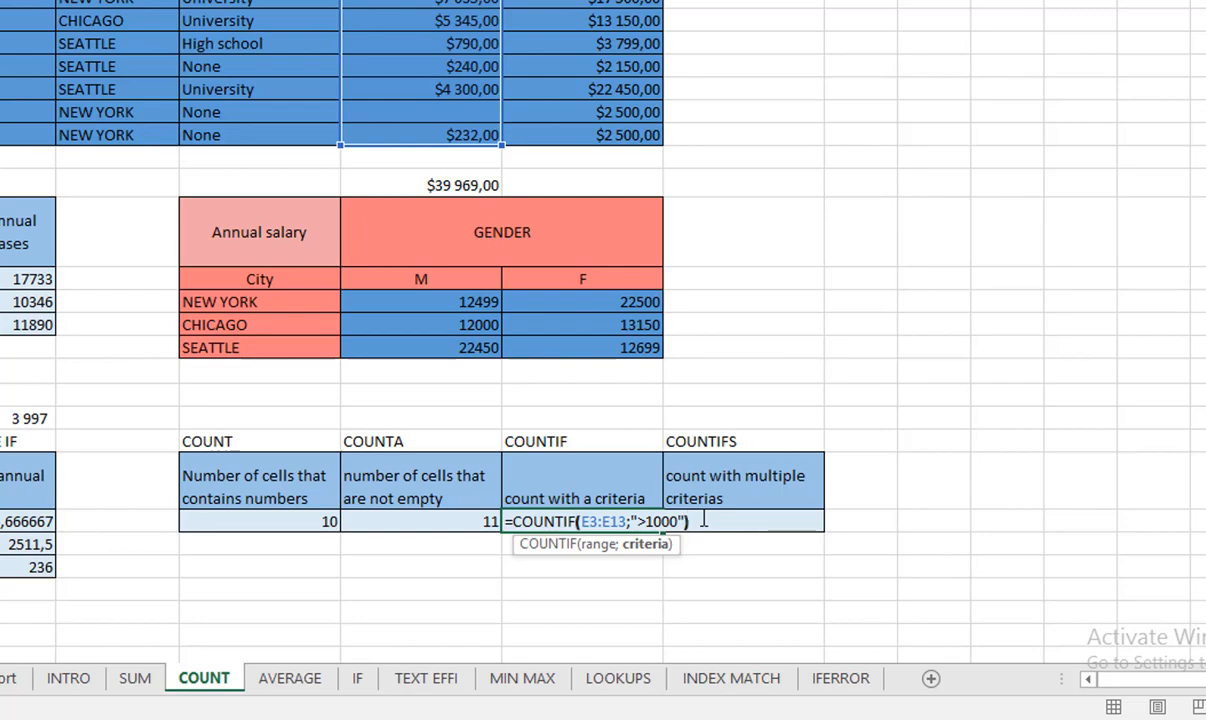
{"action": "key", "text": "Return"}
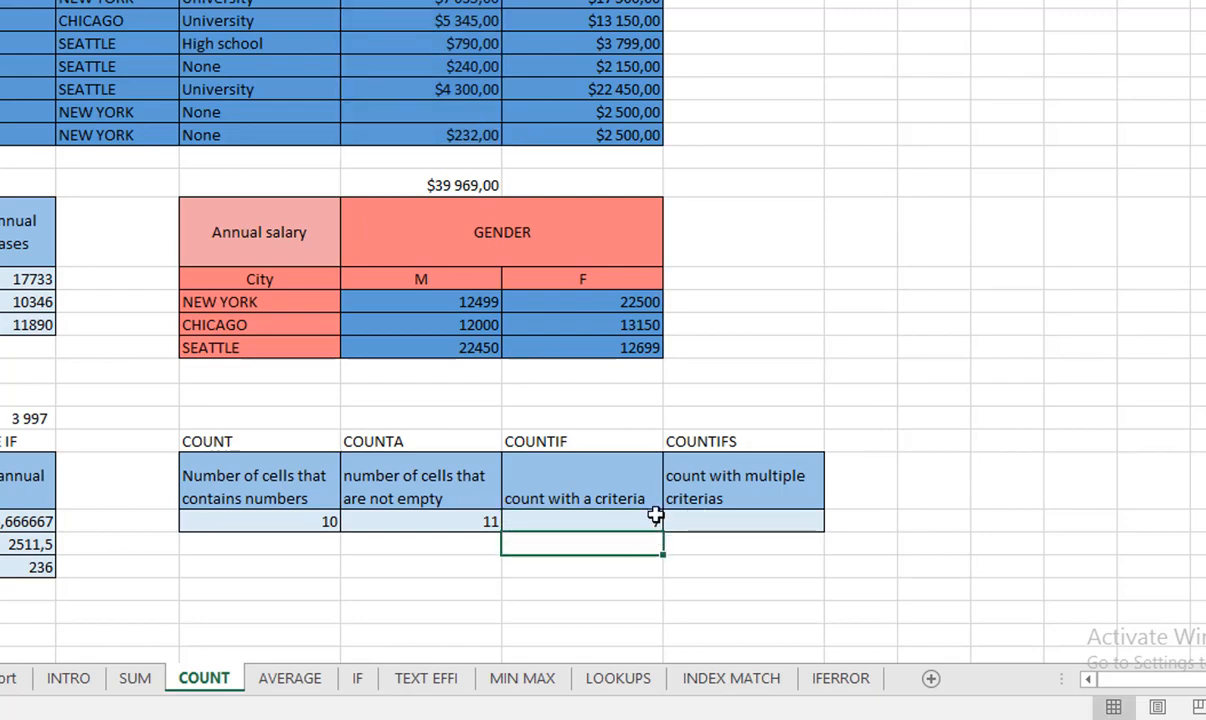
Check the COUNTIF result in F26 against the Annual purchases cells that are blank or below 1000.
{"action": "scroll", "coordinate": [655, 515], "scroll_direction": "up", "scroll_amount": 3}
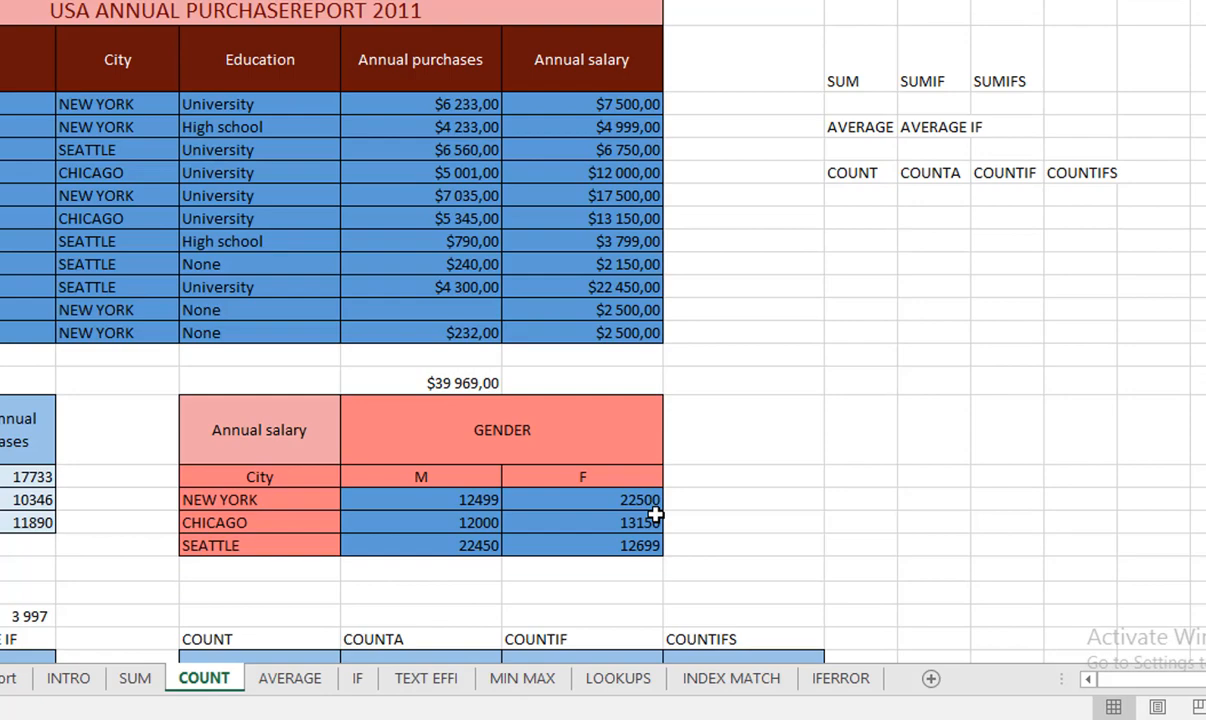
{"action": "left_click", "coordinate": [475, 240]}
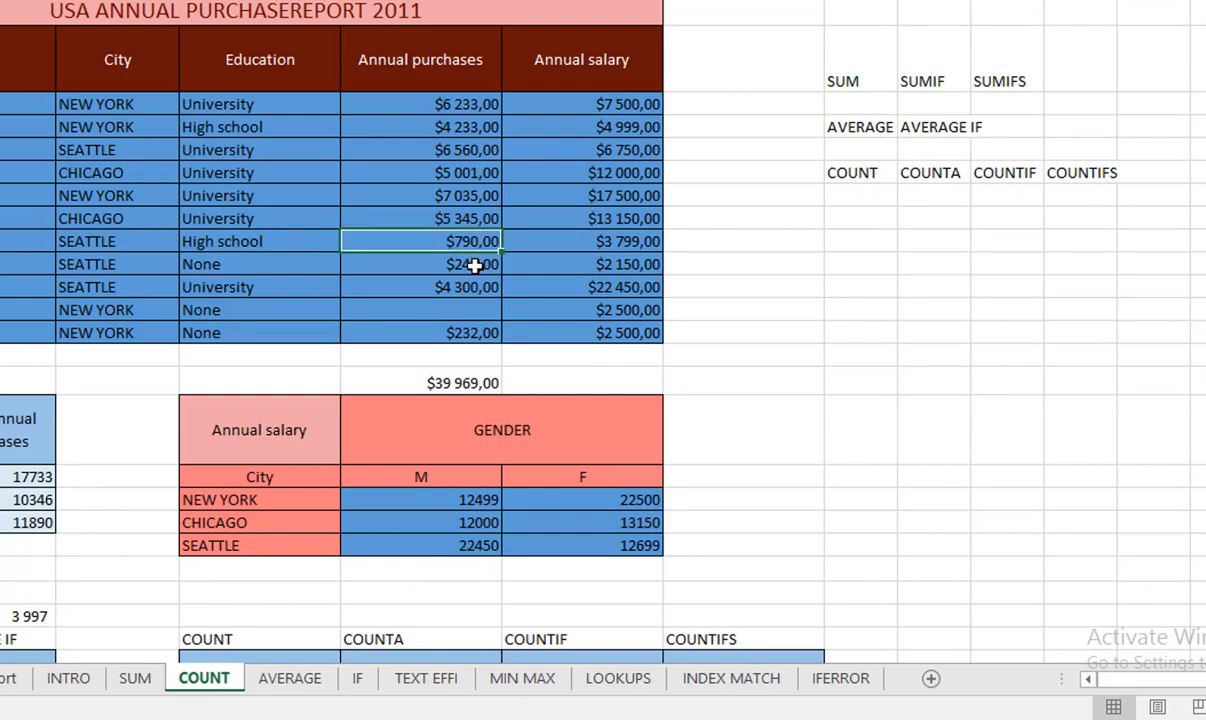
{"action": "key", "text": "Down"}
{"action": "key", "text": "Down"}
{"action": "key", "text": "Down"}
{"action": "key", "text": "Down"}
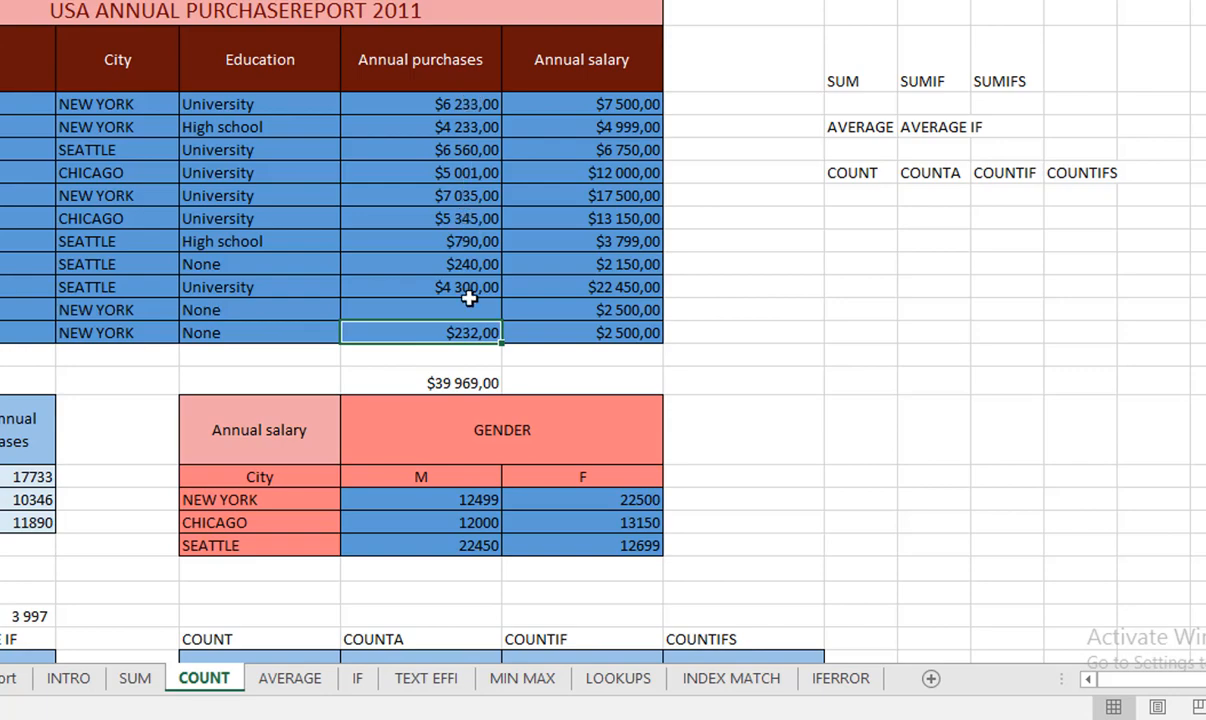
{"action": "scroll", "coordinate": [469, 297], "scroll_direction": "down", "scroll_amount": 3}
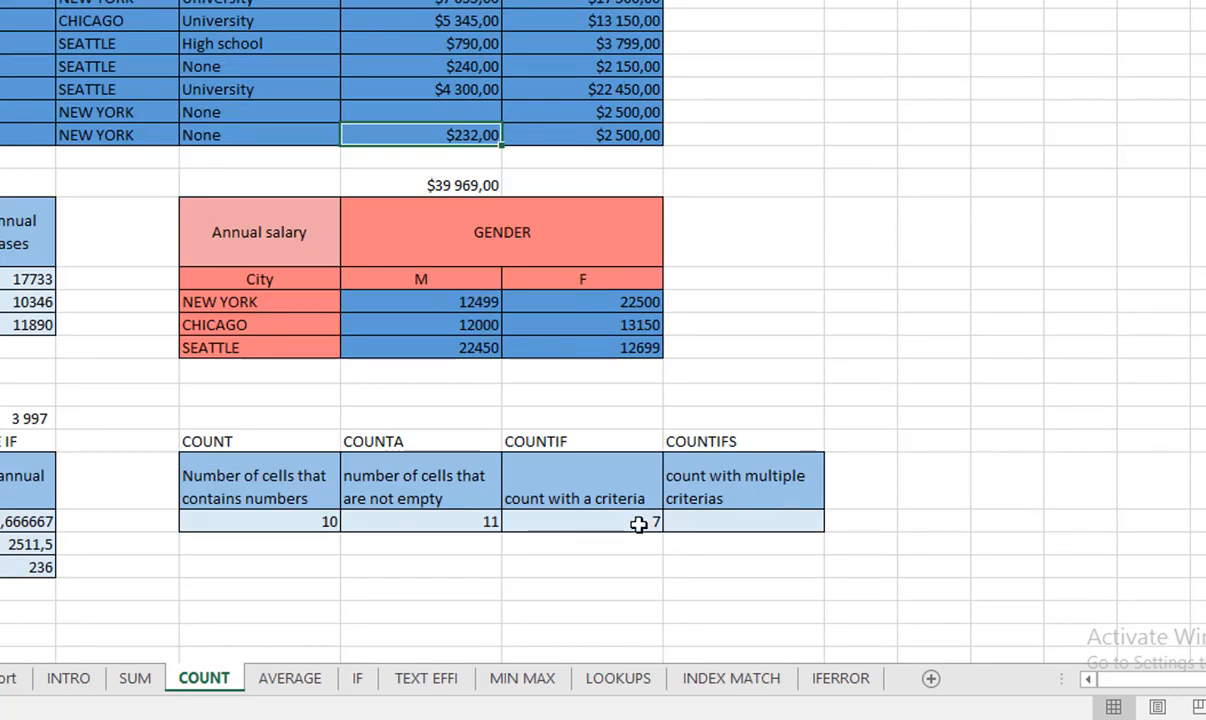
{"action": "left_click", "coordinate": [258, 526]}
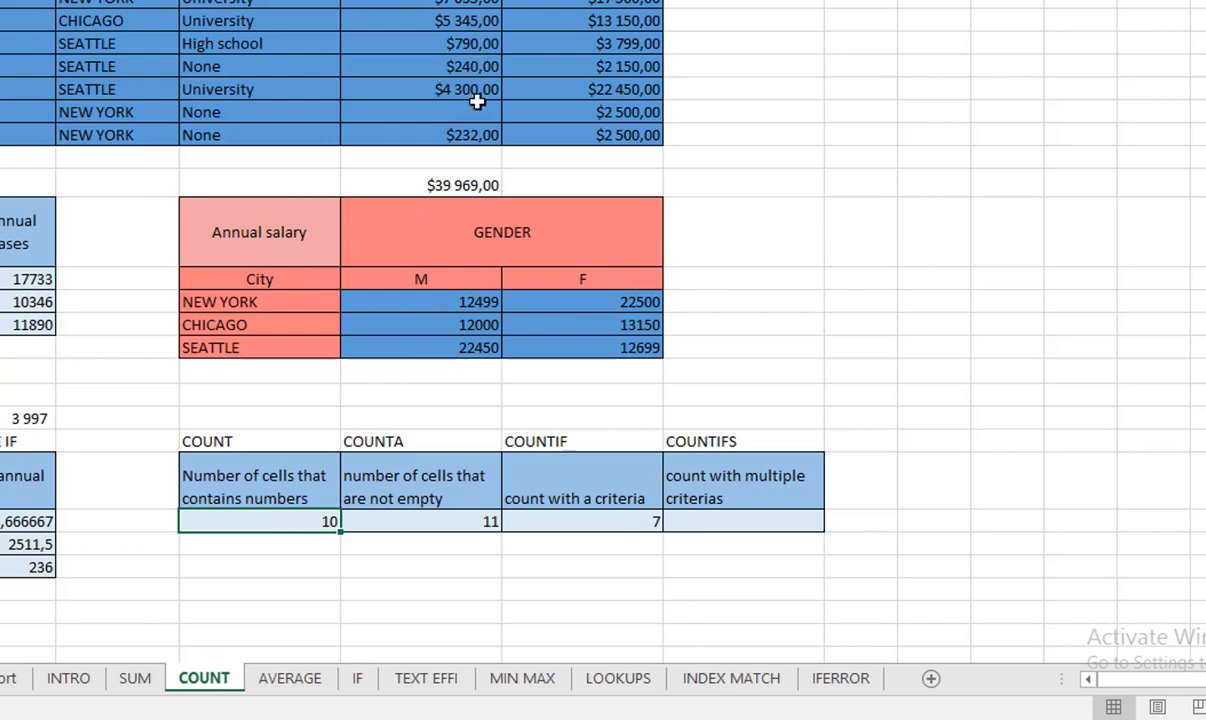
Start a COUNTIFS formula in G26 with the Annual purchases cells E3:E13 as the first criteria range.
{"action": "left_click", "coordinate": [716, 518]}
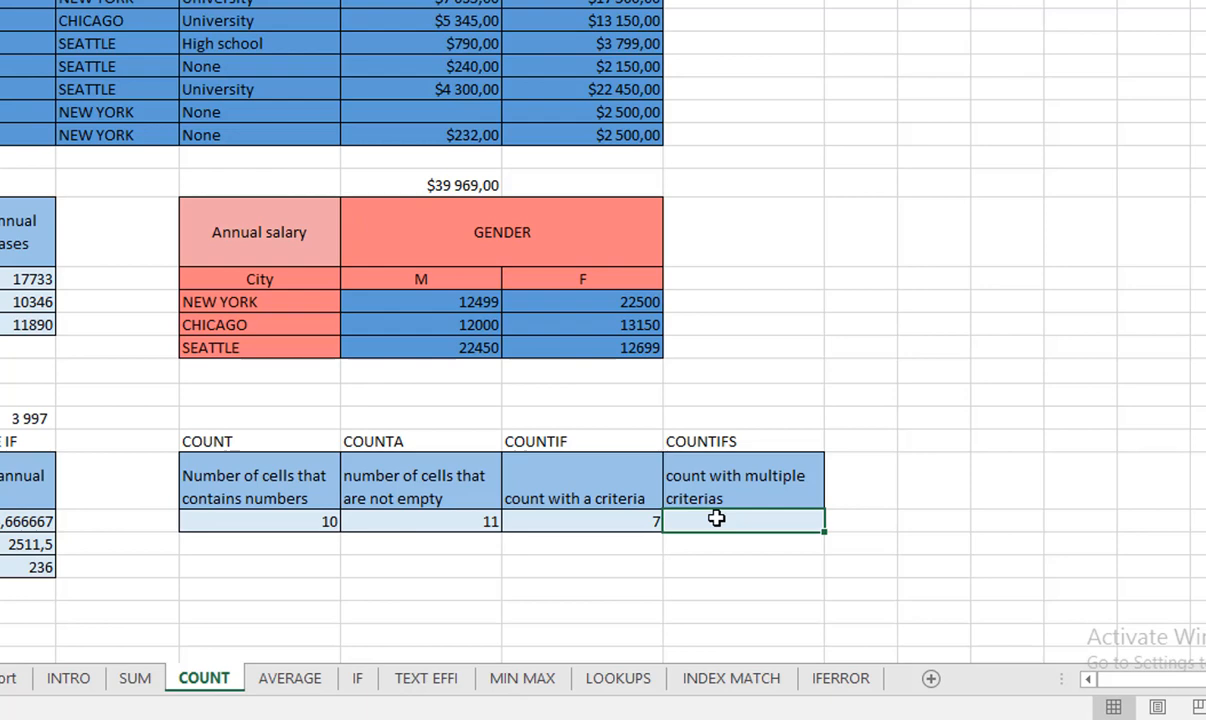
{"action": "type", "text": "=C"}
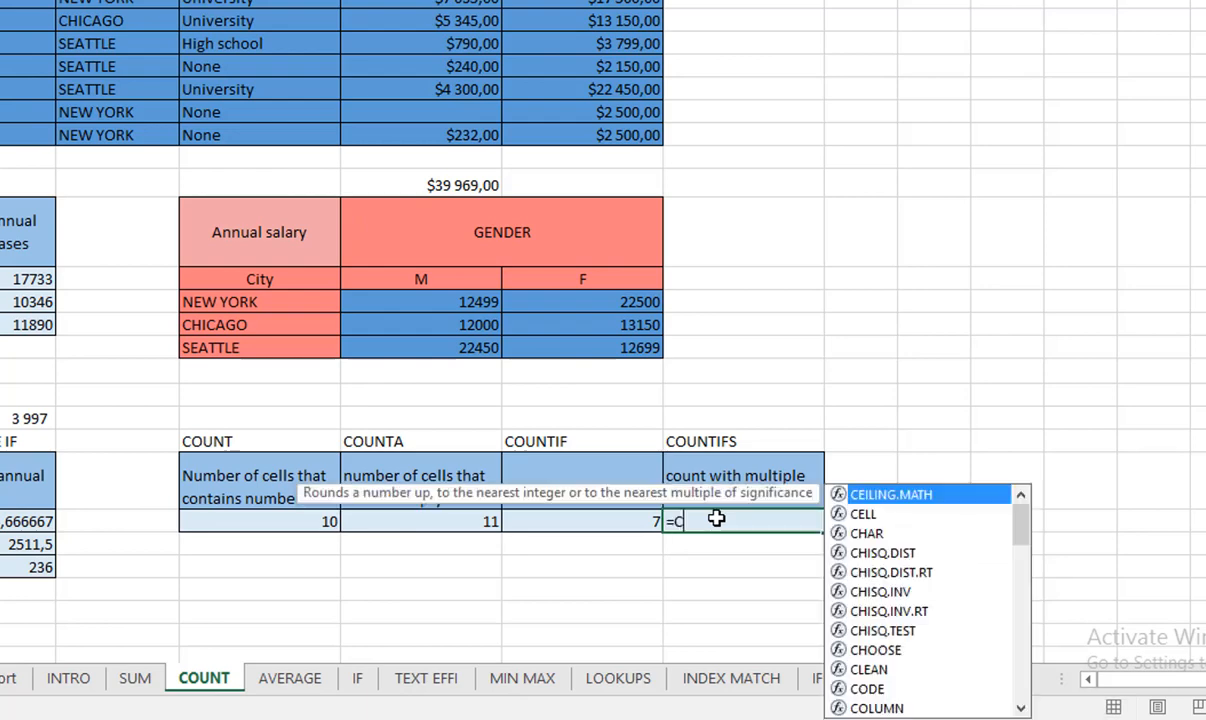
{"action": "type", "text": "OUN"}
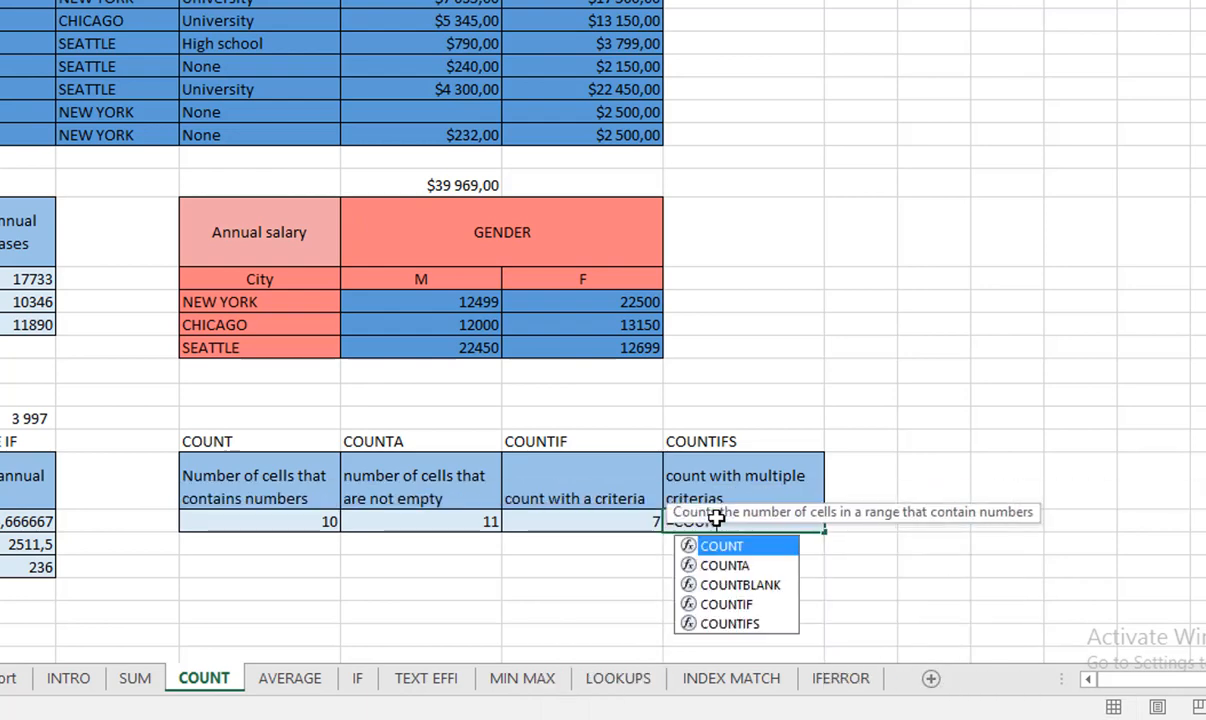
{"action": "key", "text": "Down"}
{"action": "key", "text": "Down"}
{"action": "key", "text": "Down"}
{"action": "key", "text": "Down"}
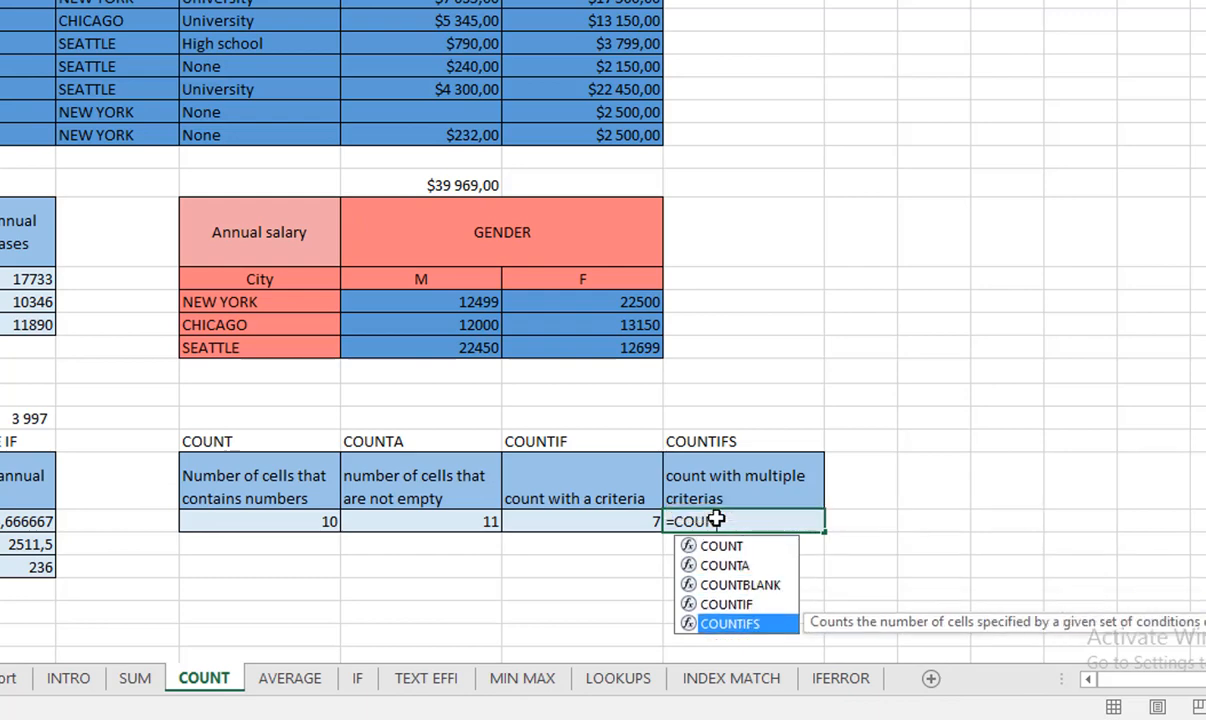
{"action": "key", "text": "Tab"}
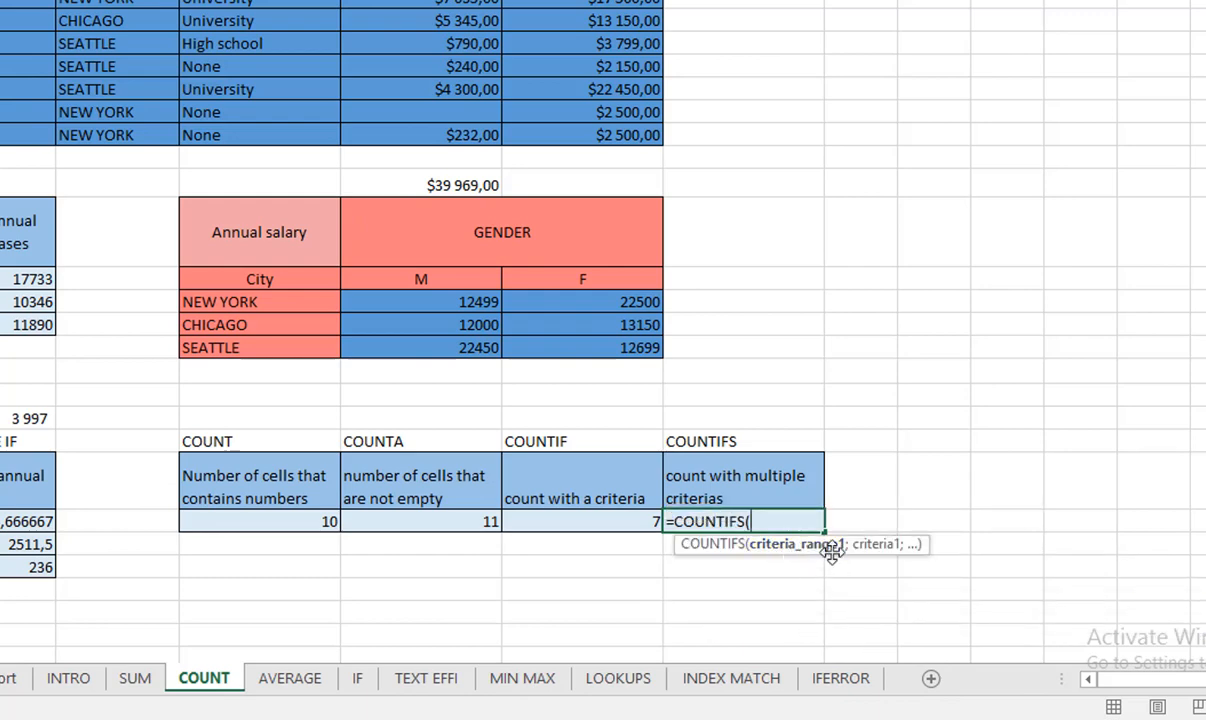
{"action": "scroll", "coordinate": [832, 552], "scroll_direction": "up", "scroll_amount": 3}
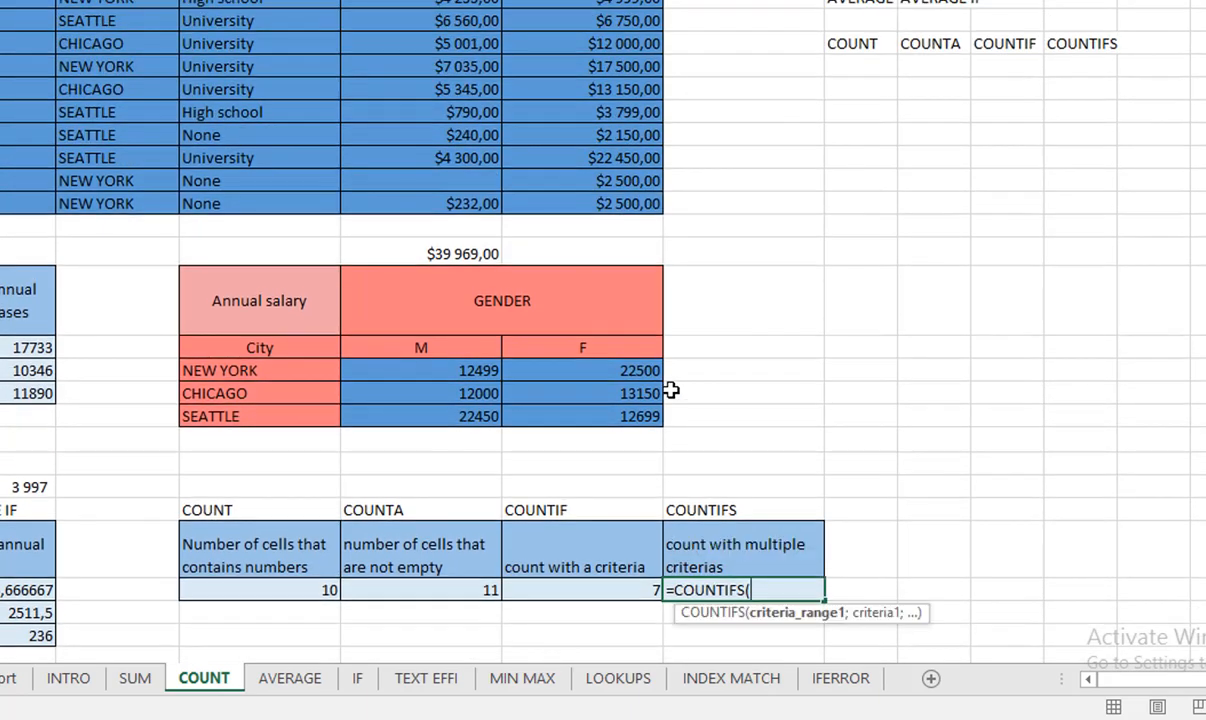
{"action": "scroll", "coordinate": [470, 225], "scroll_direction": "down", "scroll_amount": 3}
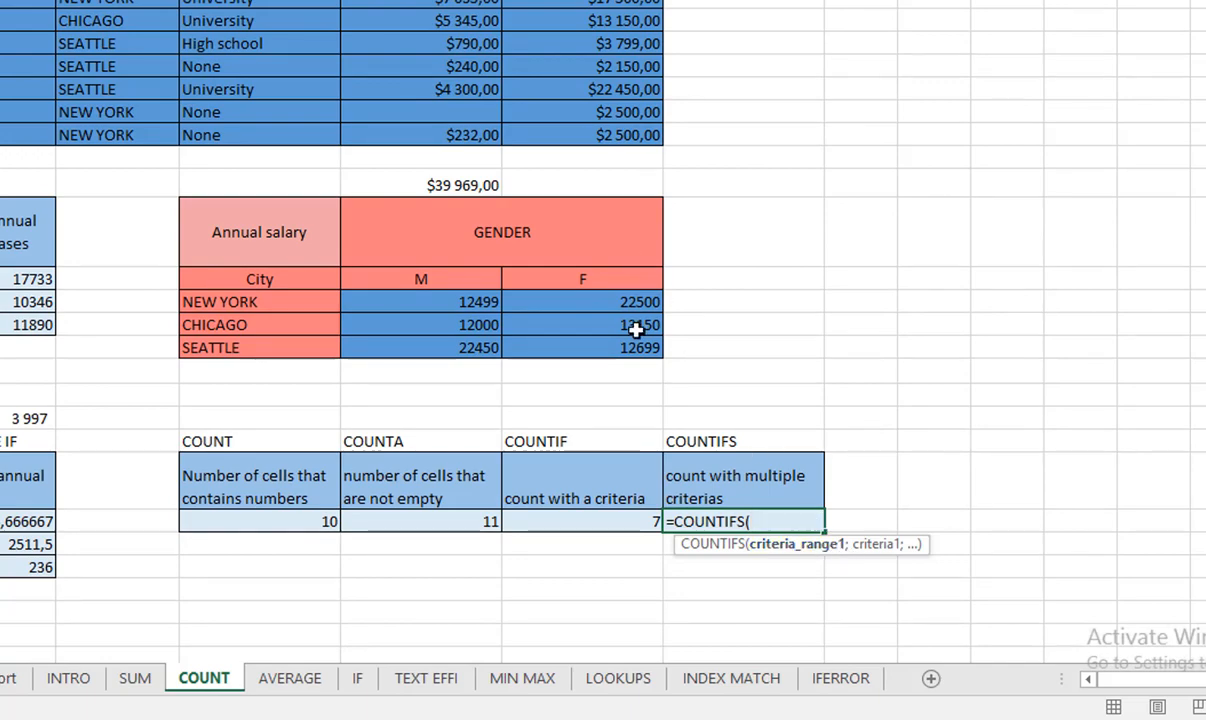
{"action": "scroll", "coordinate": [630, 336], "scroll_direction": "up", "scroll_amount": 3}
{"action": "left_click_drag", "start_coordinate": [425, 102], "coordinate": [440, 340]}
{"action": "type", "text": ";"}
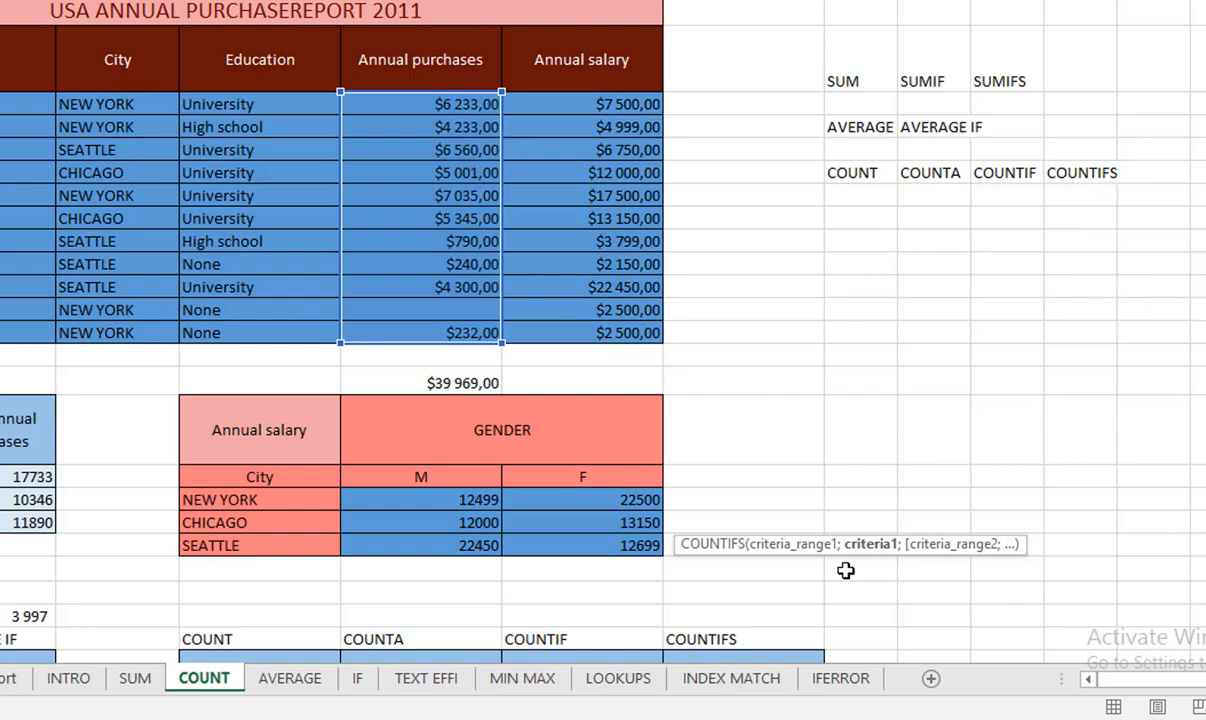
Enter ">1000" as the first criterion of the COUNTIFS formula in G26.
{"action": "scroll", "coordinate": [829, 564], "scroll_direction": "down", "scroll_amount": 2}
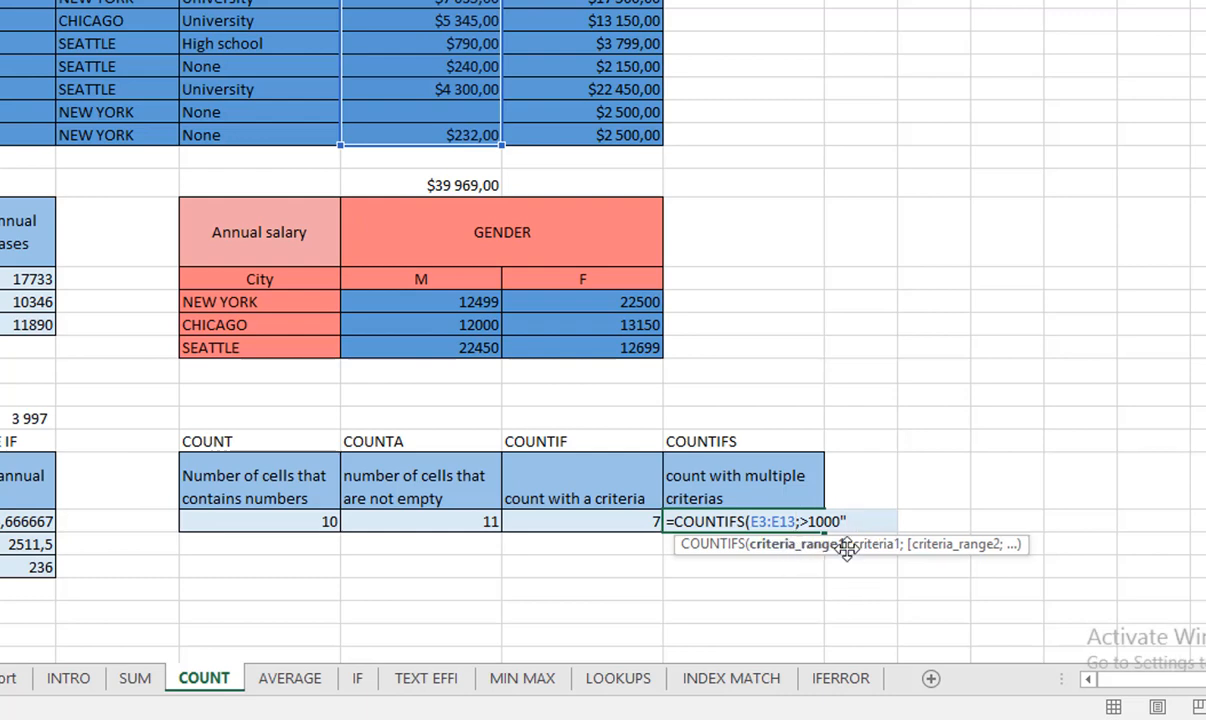
{"action": "key", "text": "Right"}
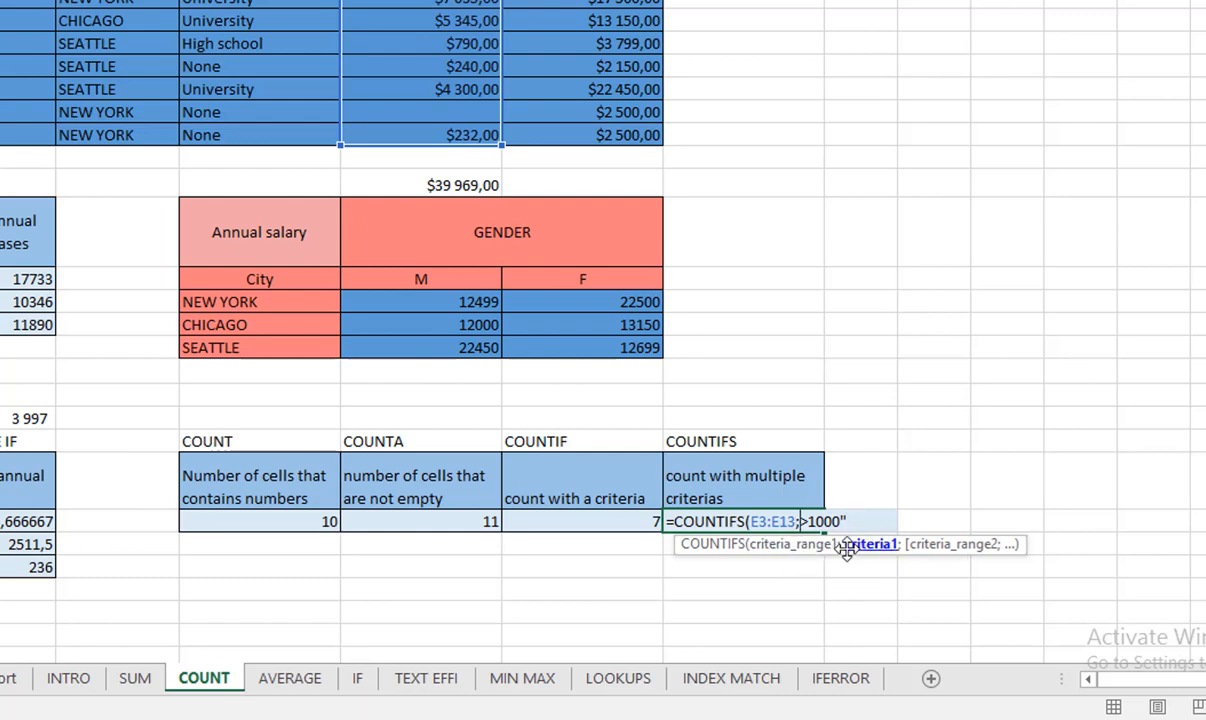
{"action": "type", "text": "\""}
{"action": "type", "text": ";"}
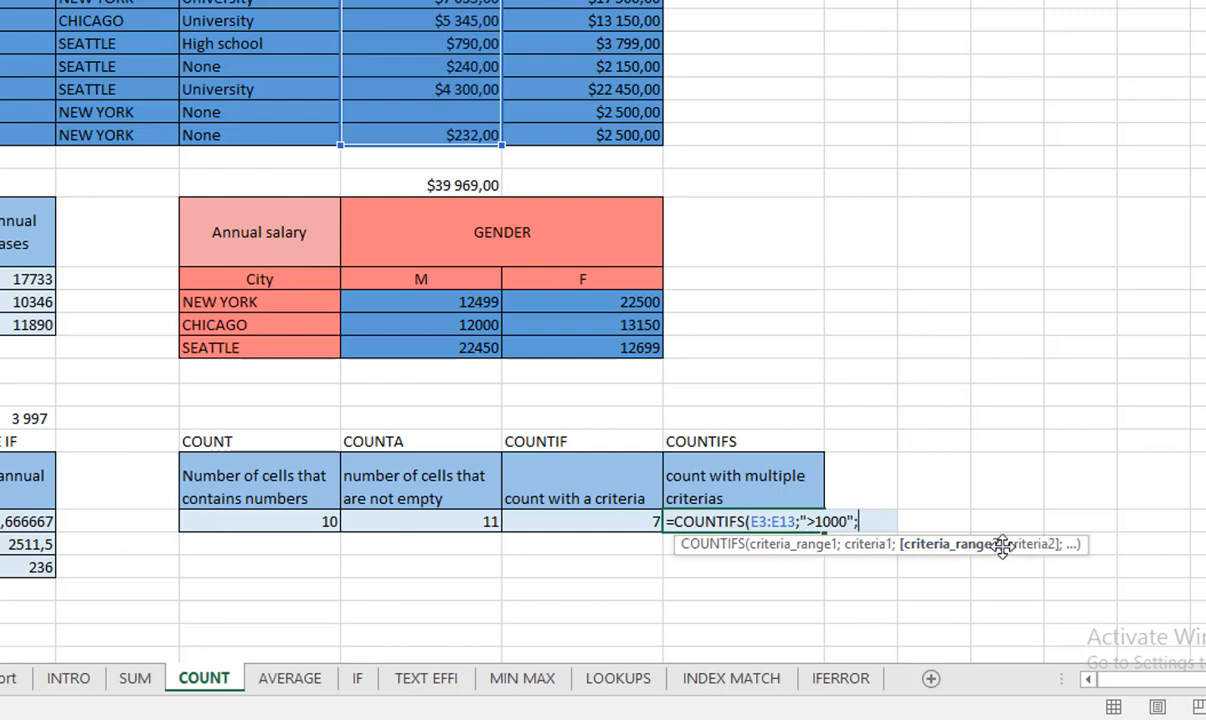
Add the Education cells D3:D13 as the second criteria range of the COUNTIFS formula in G26.
{"action": "scroll", "coordinate": [440, 321], "scroll_direction": "up", "scroll_amount": 3}
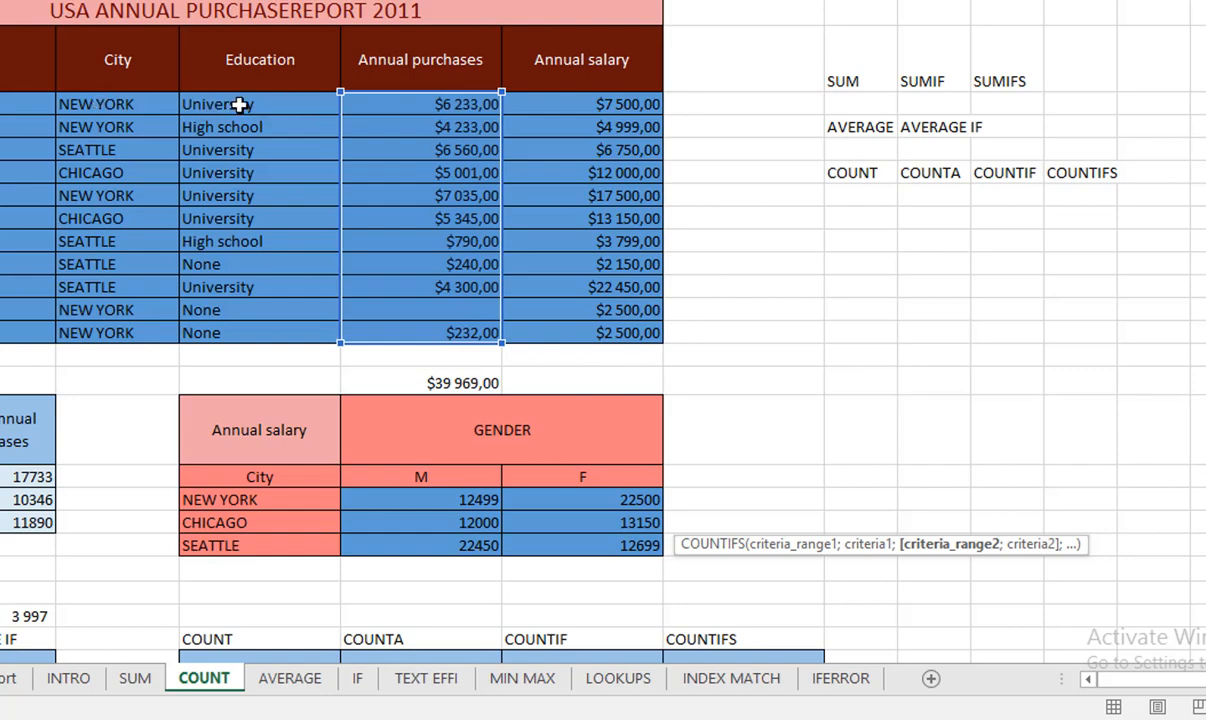
{"action": "type", "text": ";\">1000\";"}
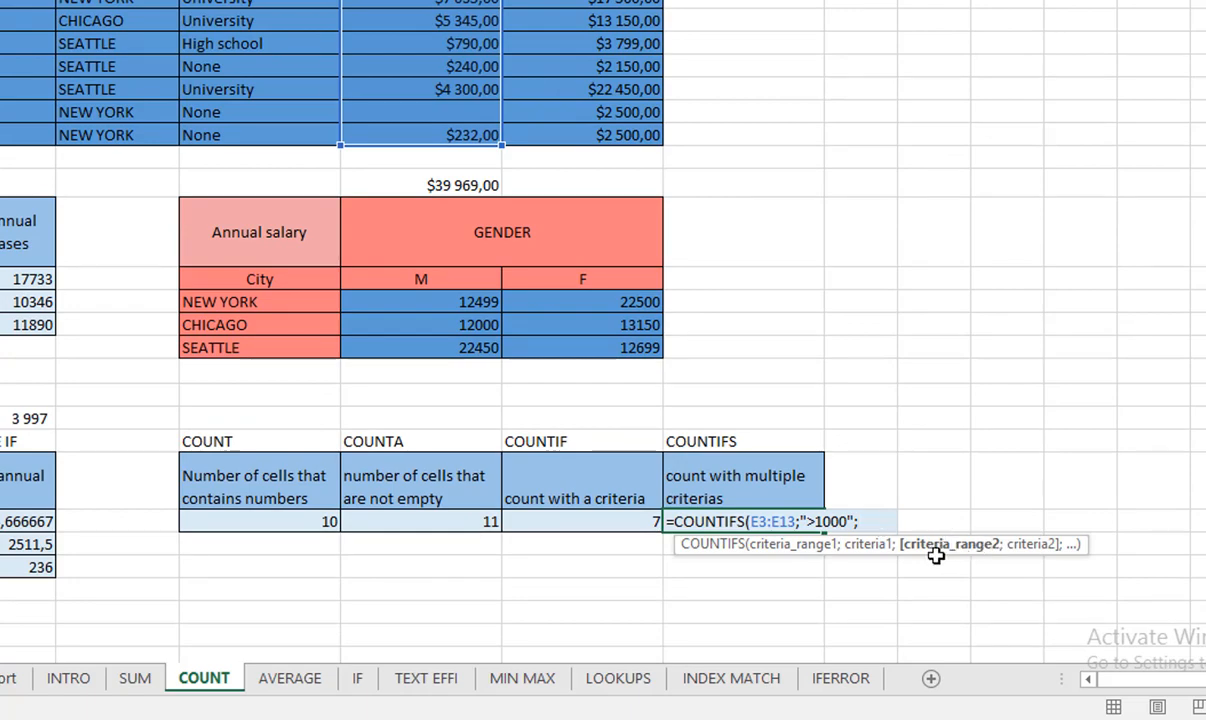
{"action": "scroll", "coordinate": [360, 375], "scroll_direction": "up", "scroll_amount": 3}
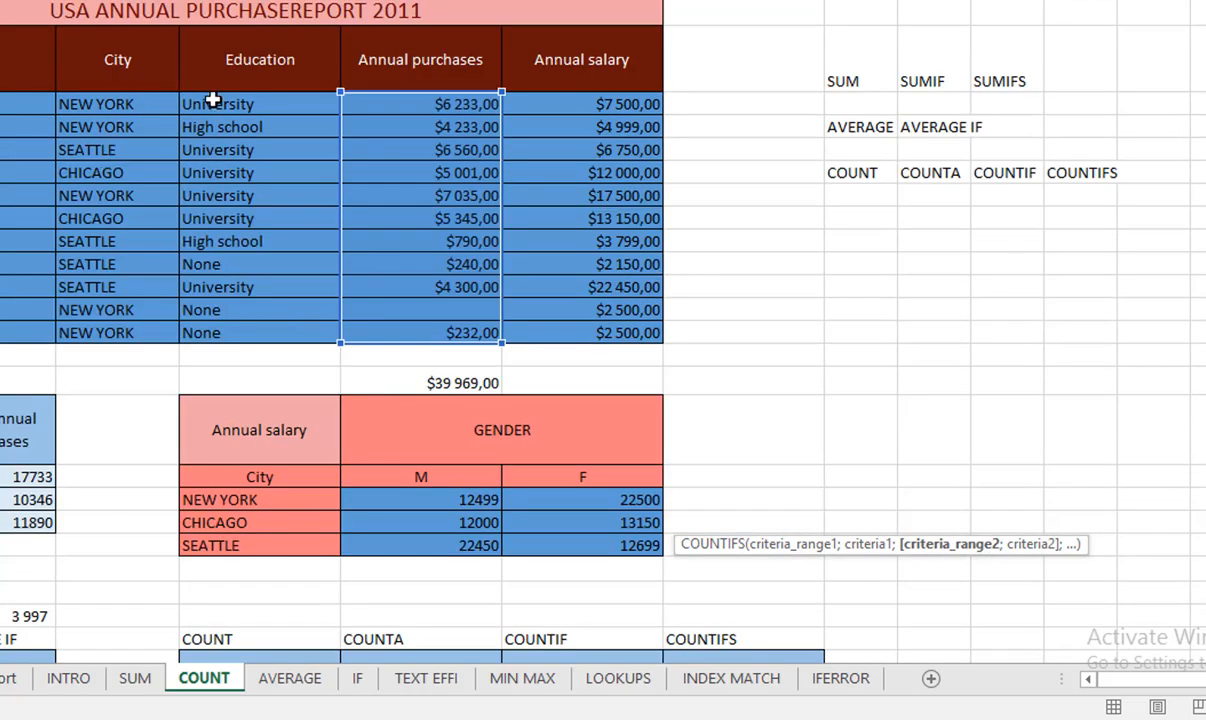
{"action": "left_click_drag", "start_coordinate": [213, 100], "coordinate": [240, 320]}
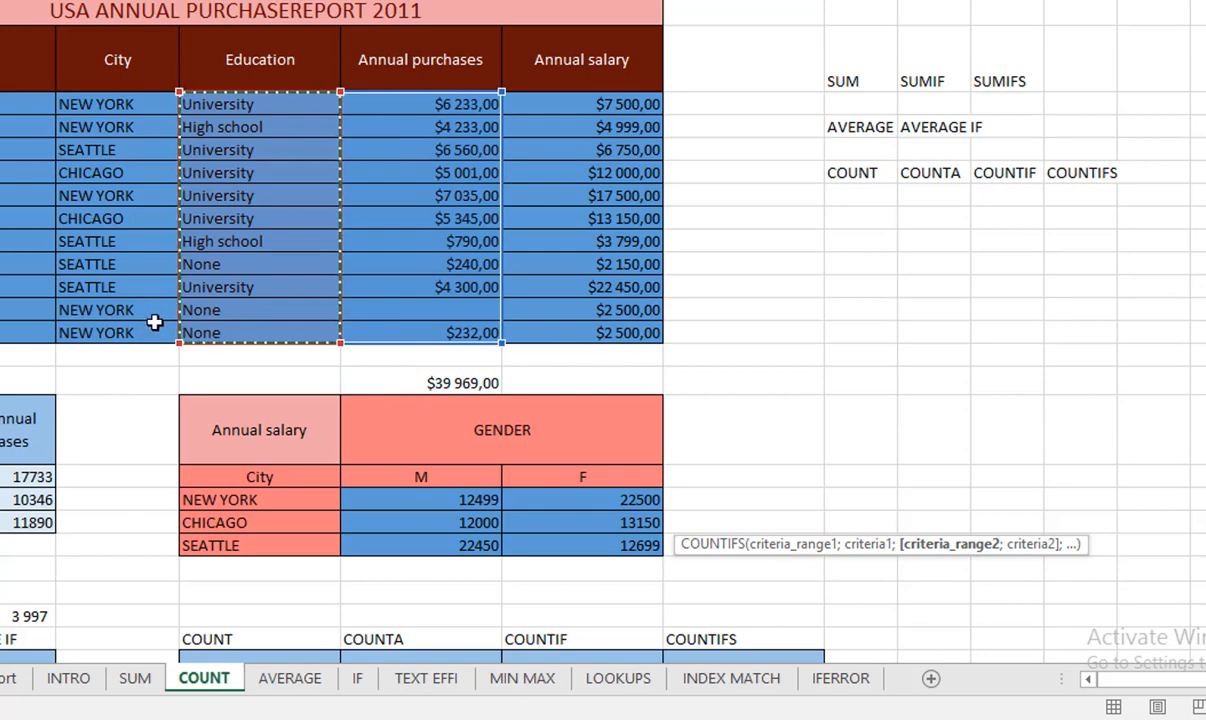
{"action": "type", "text": ";\">1000\";D3:D13"}
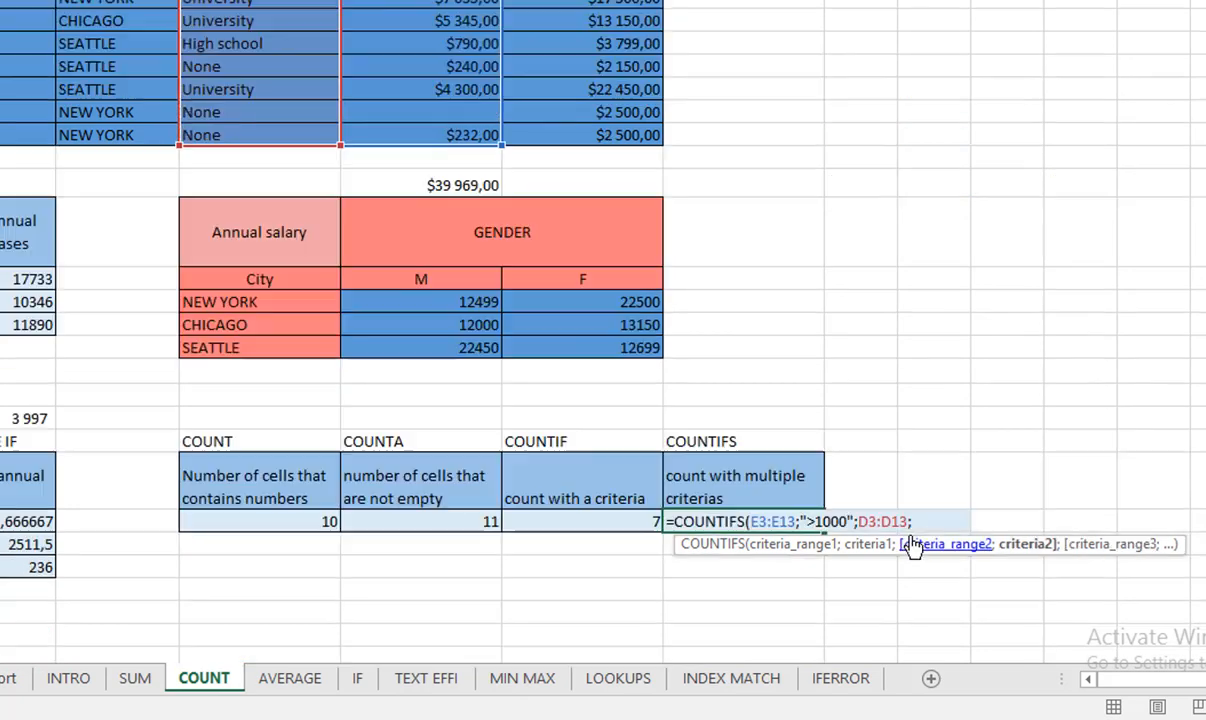
Complete the COUNTIFS formula in G26 with "UNIVERSITY" as the second criterion and enter it.
{"action": "type", "text": "\"UNIVERSITY\")"}
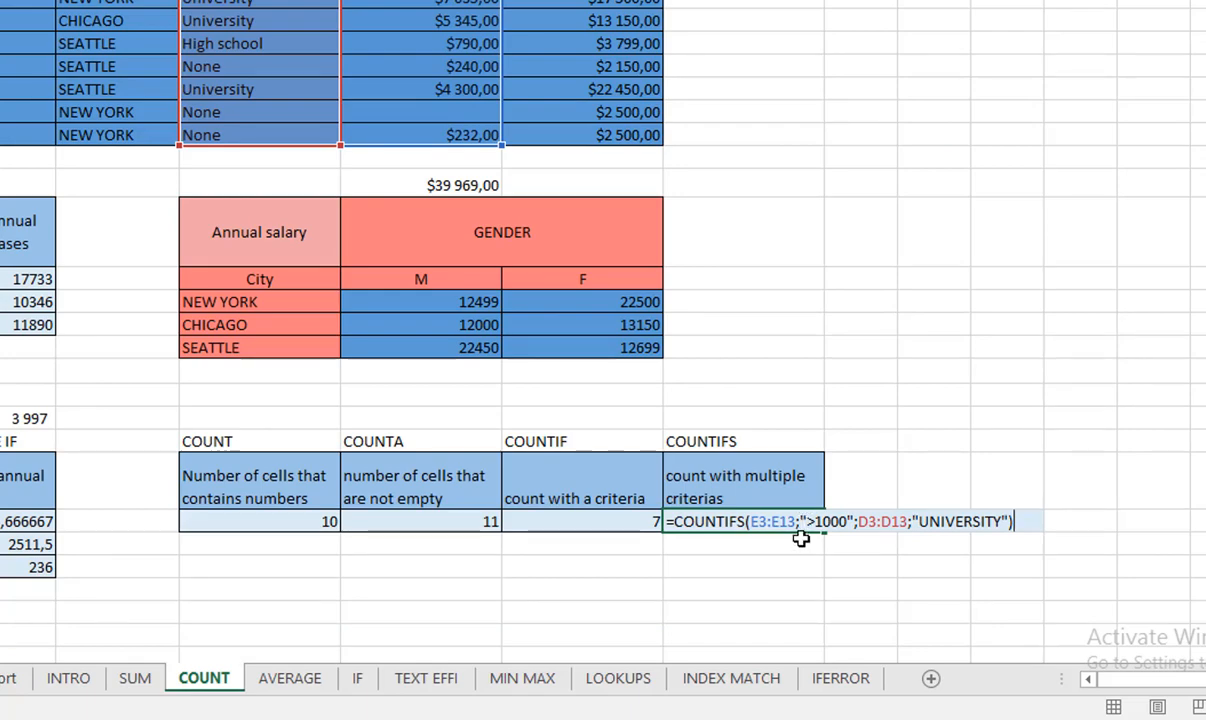
{"action": "scroll", "coordinate": [800, 538], "scroll_direction": "up", "scroll_amount": 1}
{"action": "scroll", "coordinate": [405, 228], "scroll_direction": "up", "scroll_amount": 2}
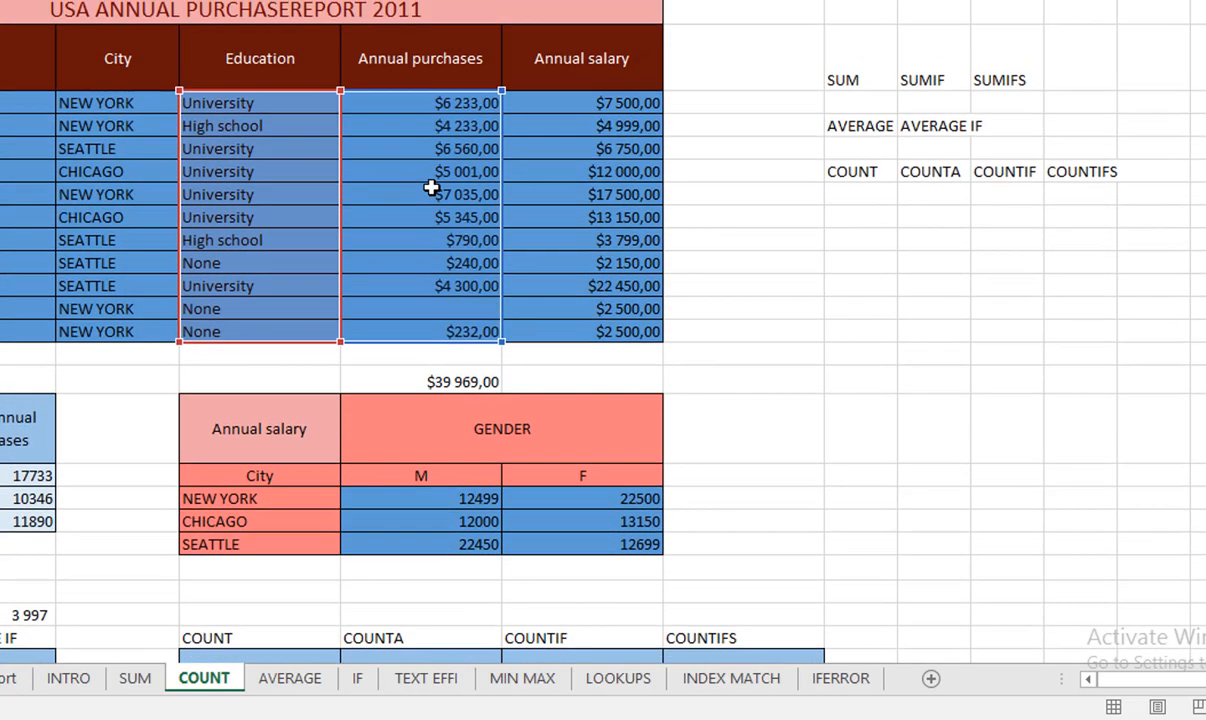
{"action": "scroll", "coordinate": [433, 188], "scroll_direction": "down", "scroll_amount": 2}
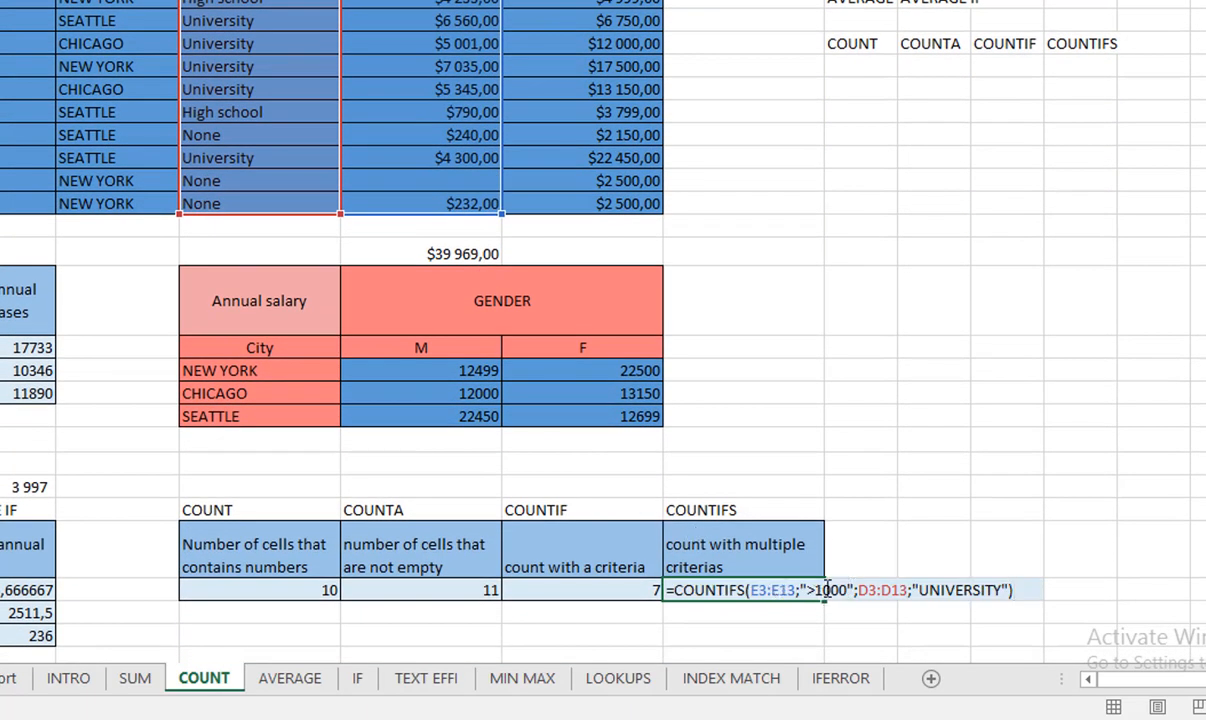
{"action": "left_click", "coordinate": [816, 590]}
{"action": "scroll", "coordinate": [363, 226], "scroll_direction": "up", "scroll_amount": 1}
{"action": "scroll", "coordinate": [398, 229], "scroll_direction": "down", "scroll_amount": 2}
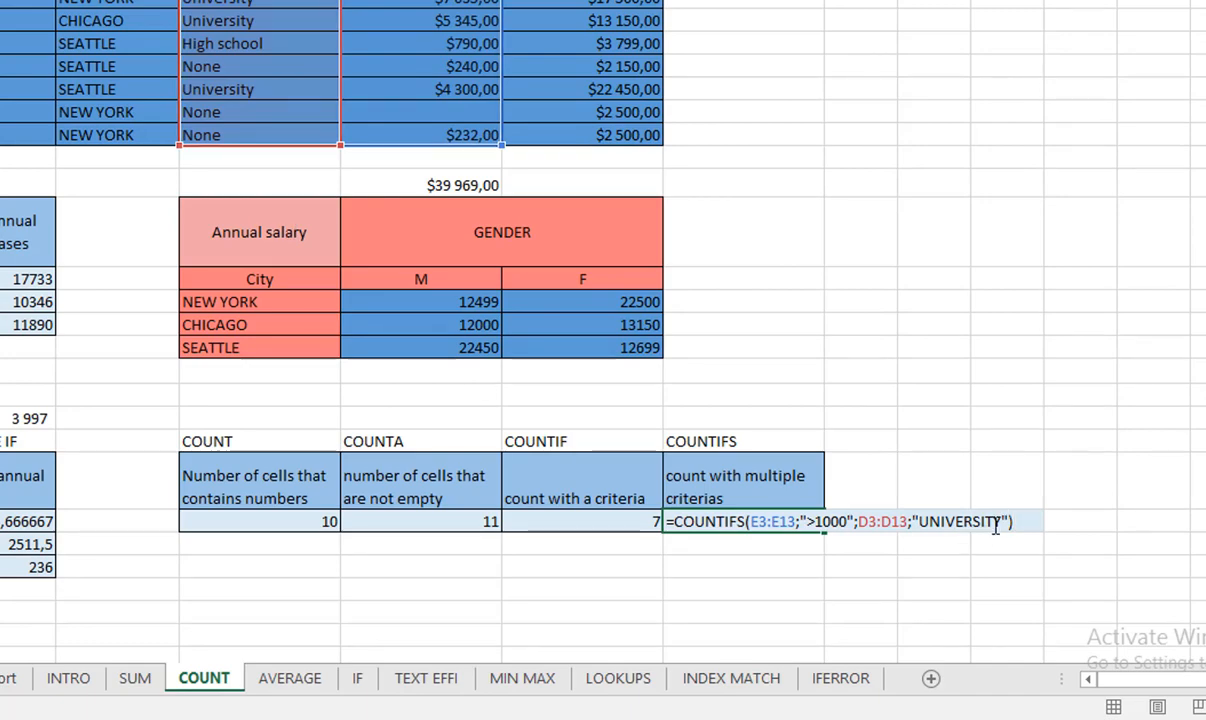
{"action": "key", "text": "Return"}
{"action": "key", "text": "Return"}
{"action": "key", "text": "Return"}
{"action": "key", "text": "Return"}
{"action": "key", "text": "Return"}
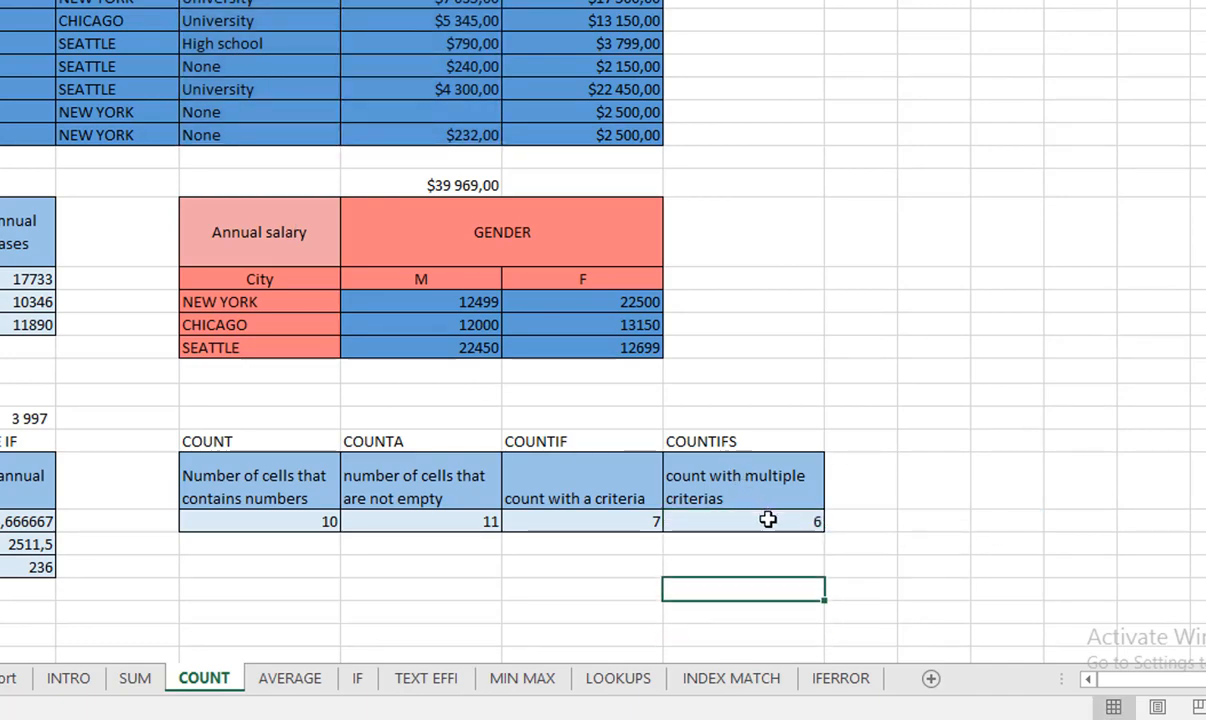
Check the COUNTIFS result in G26 against the University rows whose Annual purchases exceed 1000.
{"action": "scroll", "coordinate": [760, 508], "scroll_direction": "up", "scroll_amount": 3}
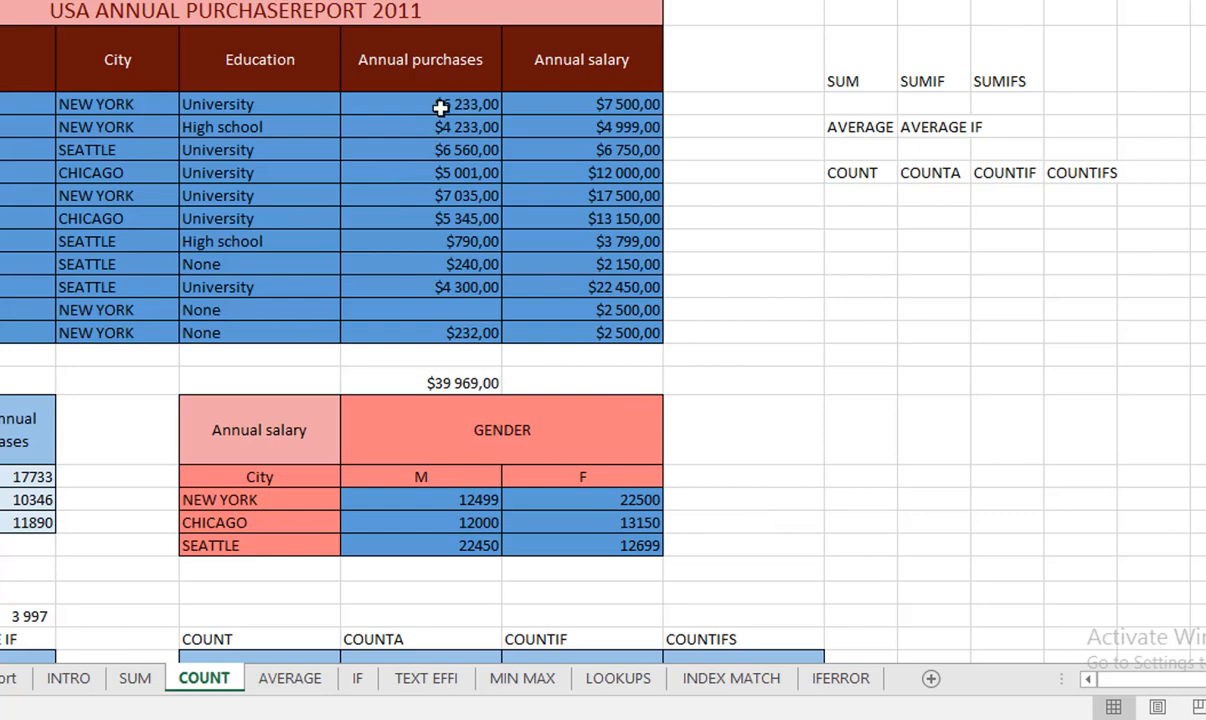
{"action": "left_click_drag", "start_coordinate": [441, 106], "coordinate": [447, 217]}
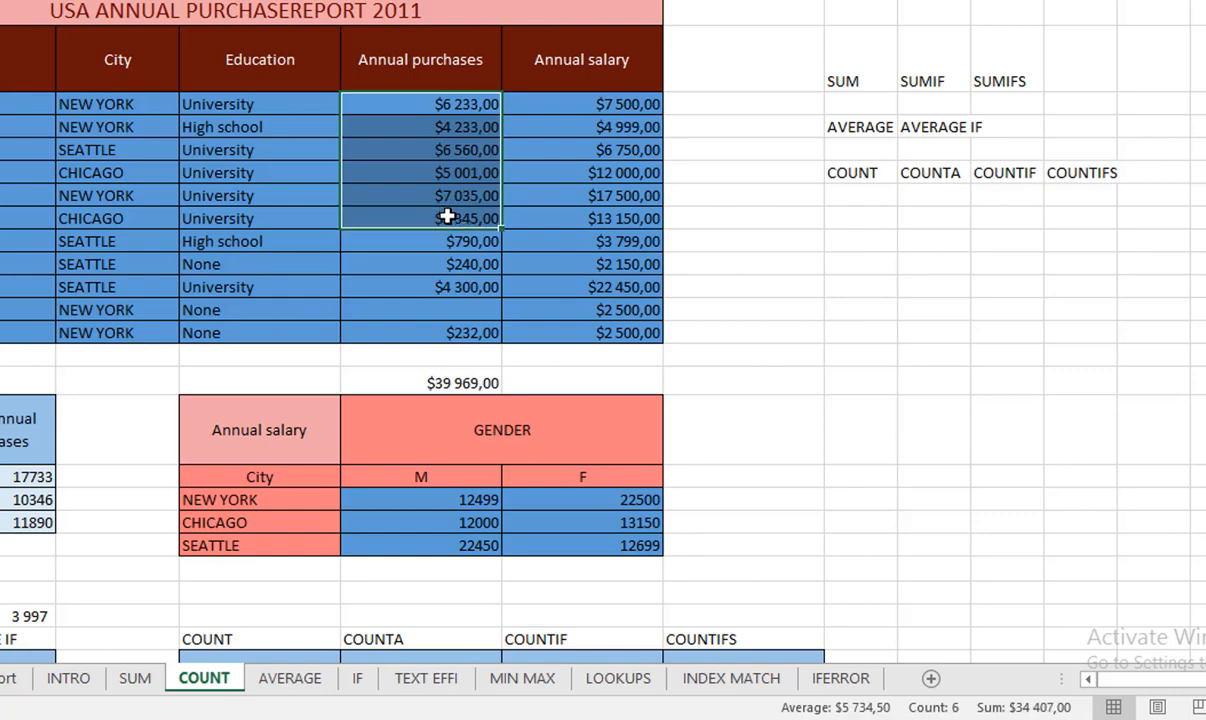
{"action": "left_click", "coordinate": [250, 188]}
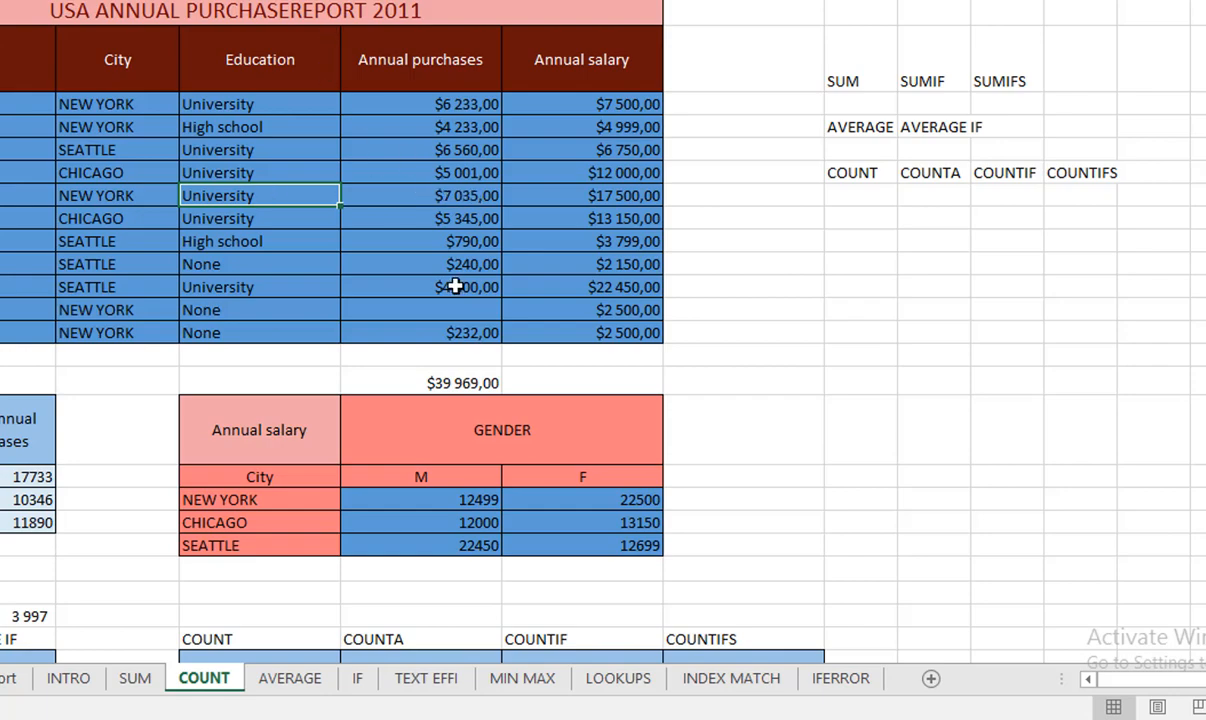
{"action": "left_click", "coordinate": [200, 104]}
{"action": "left_click", "coordinate": [452, 104]}
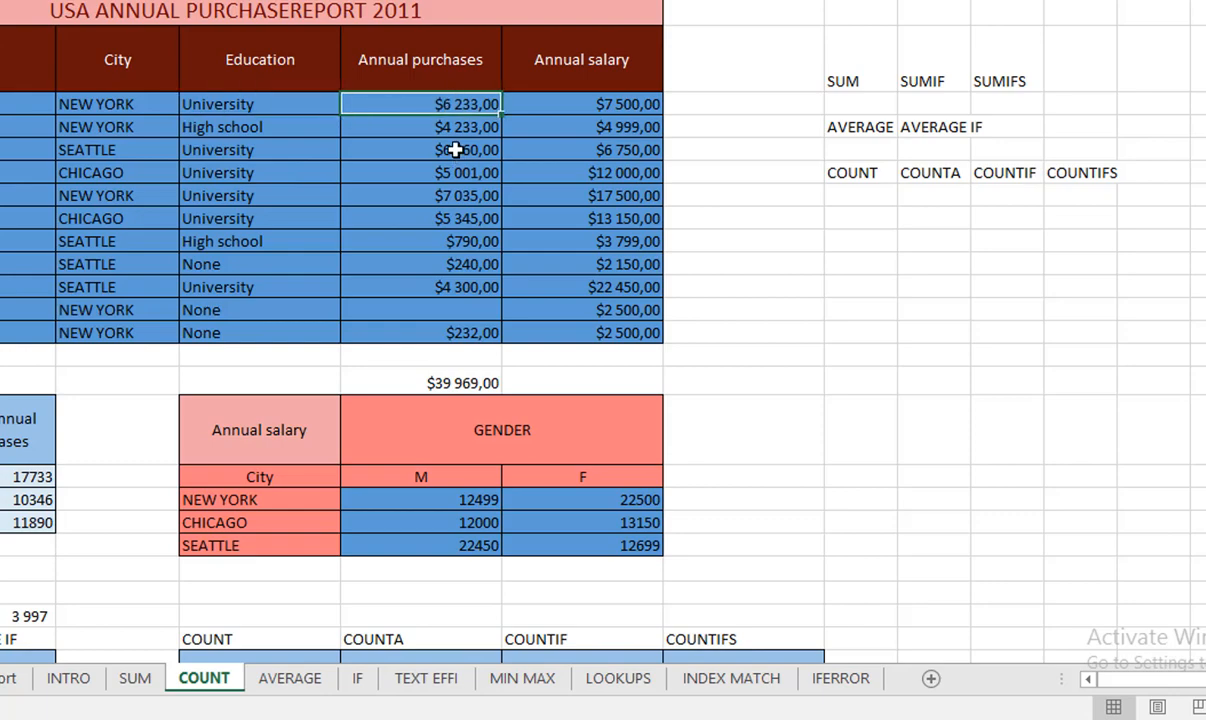
{"action": "key", "text": "Down"}
{"action": "key", "text": "Down"}
{"action": "key", "text": "Down"}
{"action": "key", "text": "Down"}
{"action": "key", "text": "Down"}
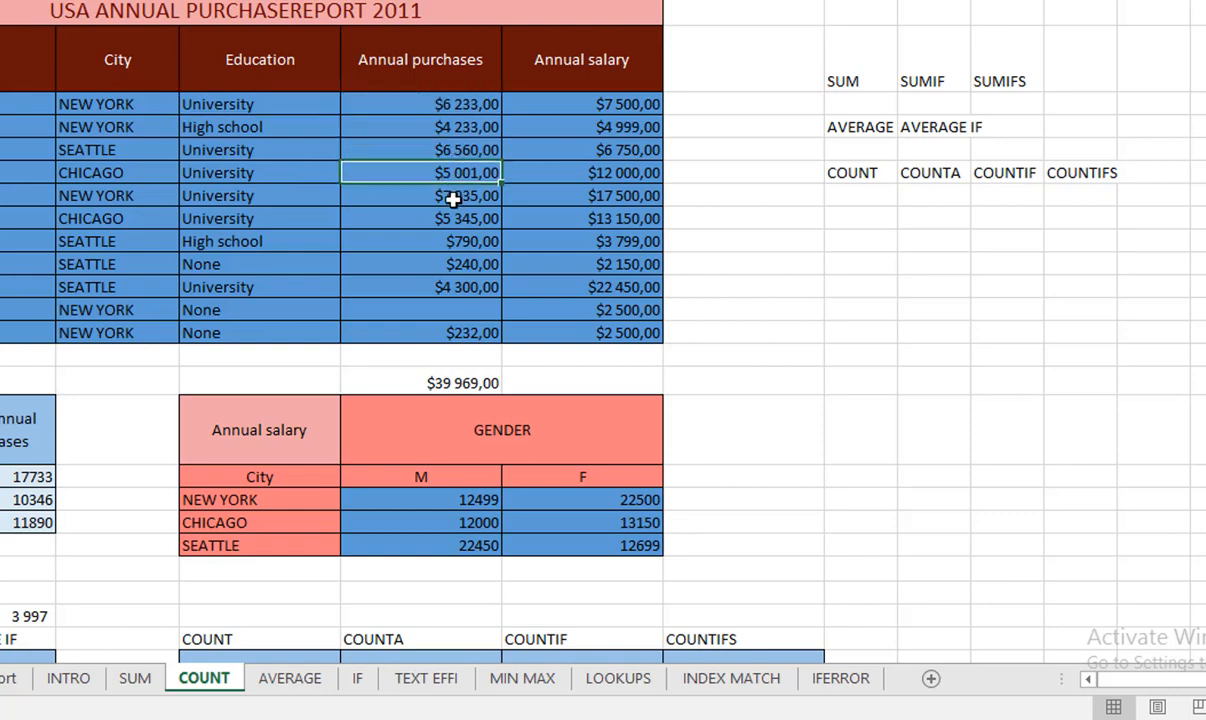
{"action": "left_click", "coordinate": [456, 290]}
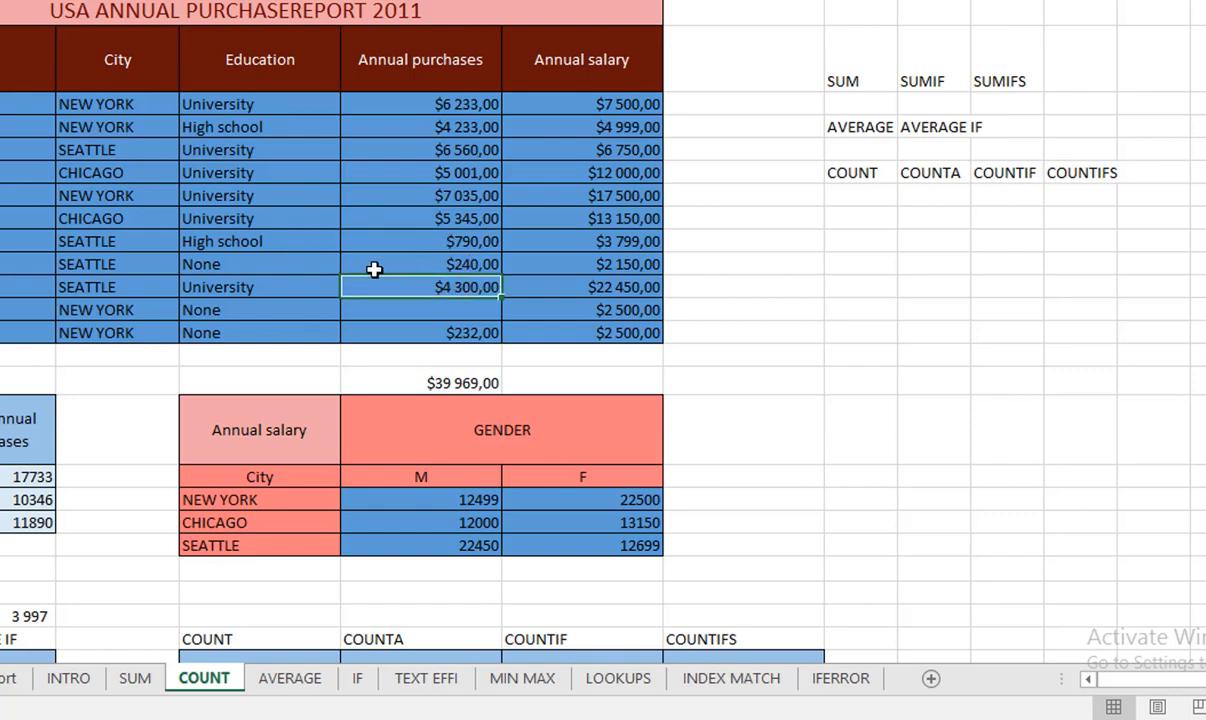
{"action": "scroll", "coordinate": [500, 320], "scroll_direction": "down", "scroll_amount": 3}
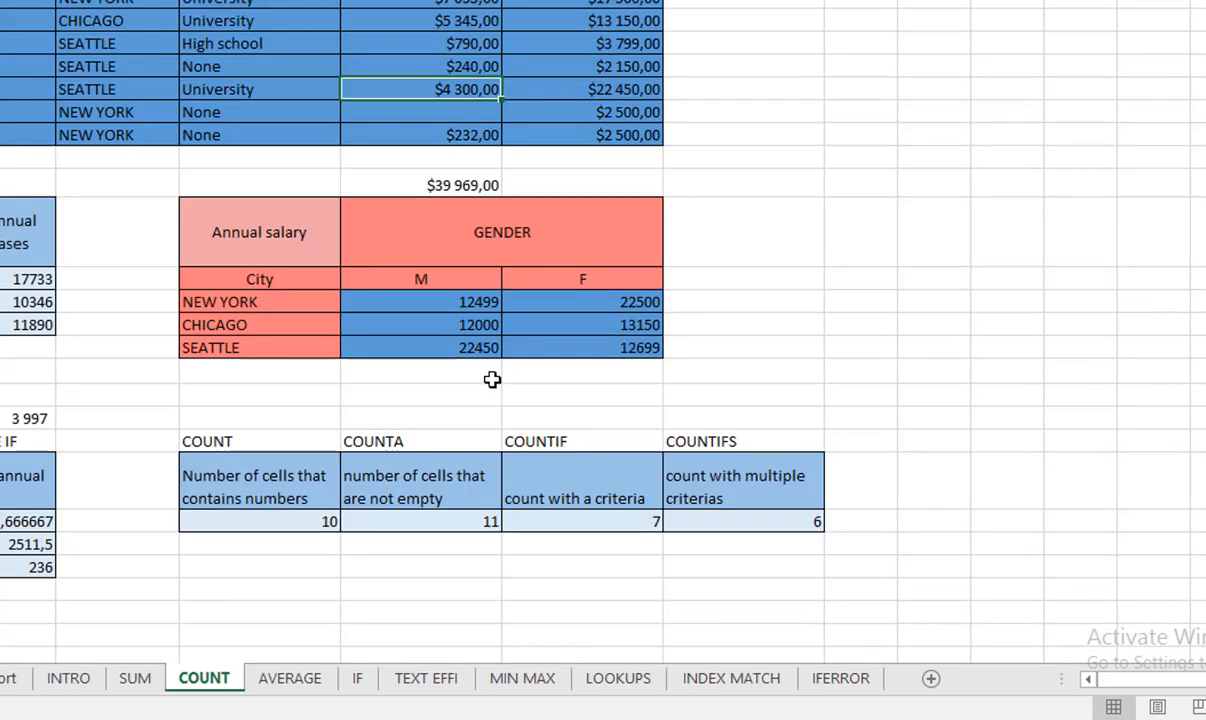